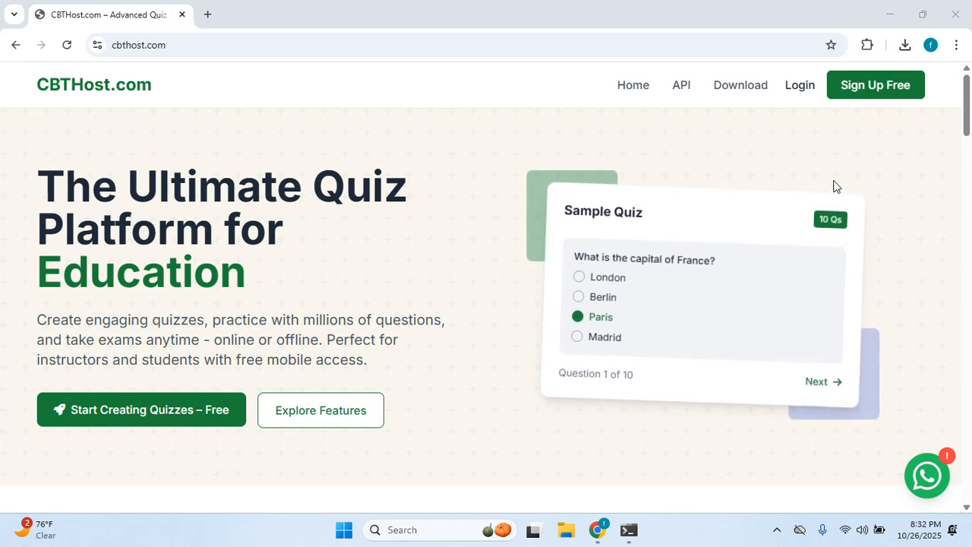
# Go from the cbthost.com homepage to the Creator Login page via the top-bar Login link.
pyautogui.click(798, 94)
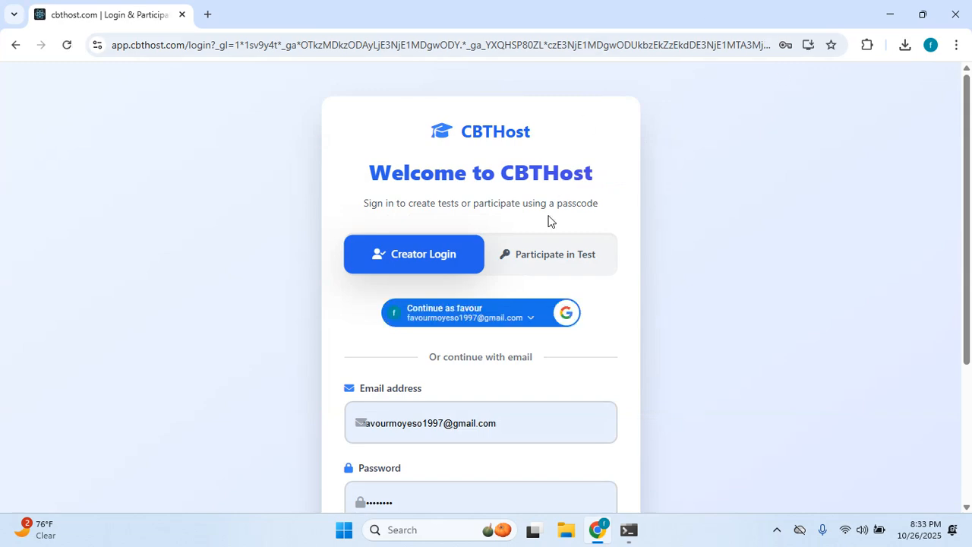
pyautogui.scroll(-1, 471, 364)
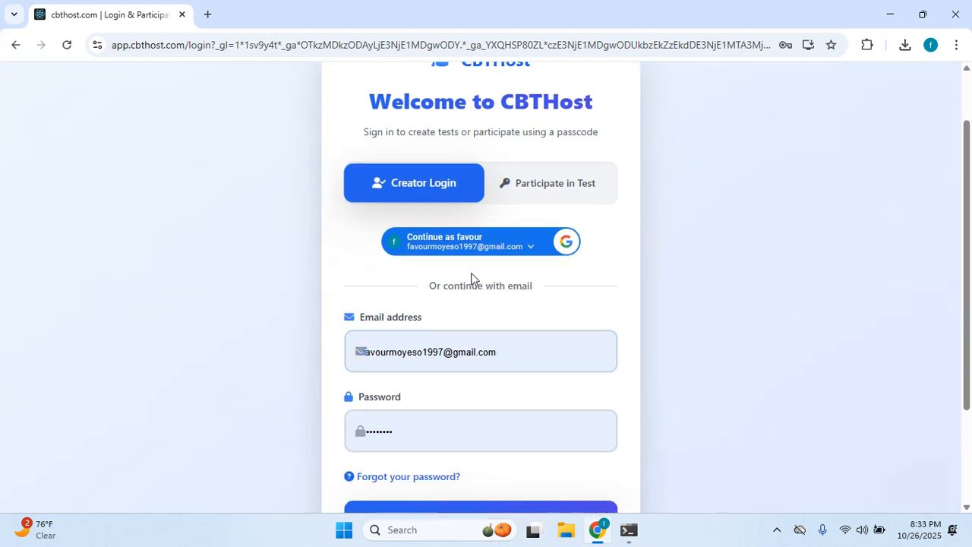
pyautogui.scroll(1, 471, 278)
pyautogui.scroll(-2, 471, 278)
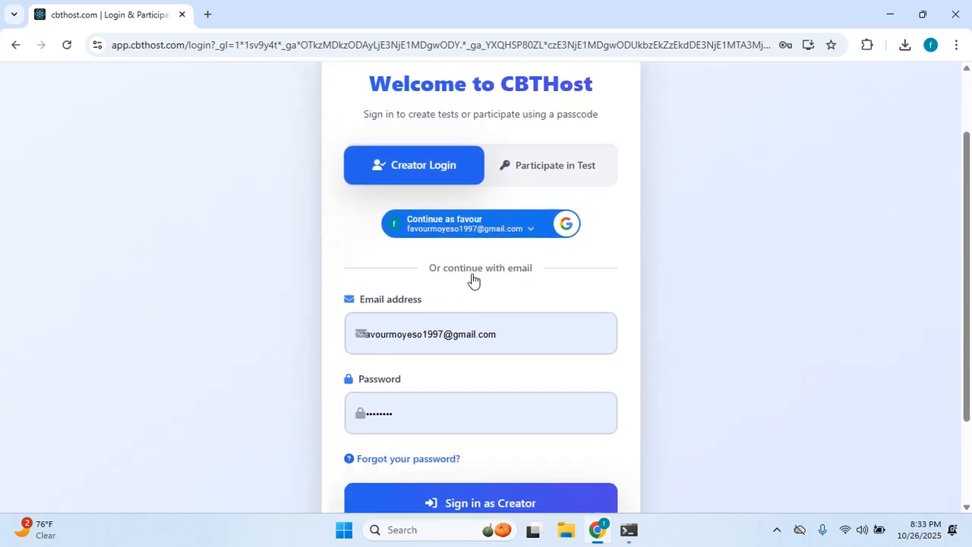
pyautogui.scroll(2, 479, 282)
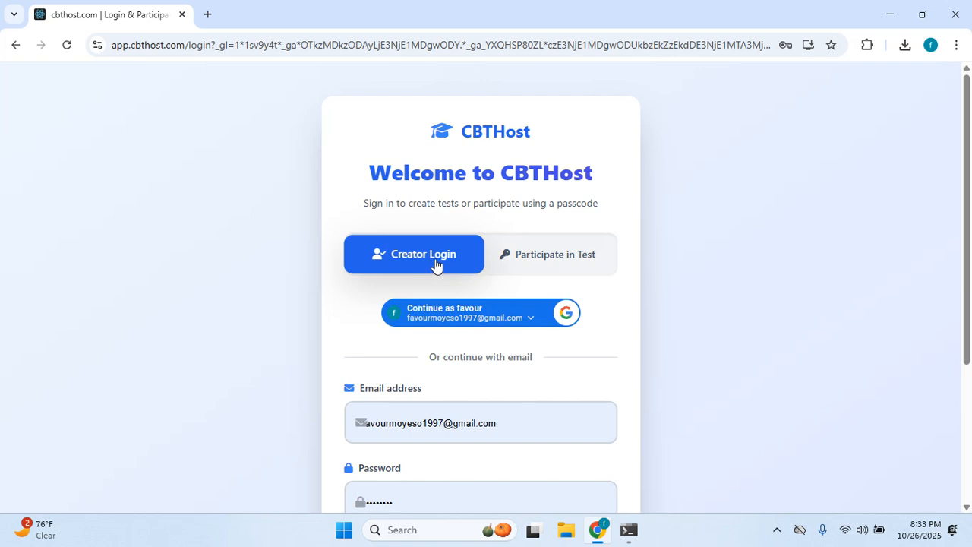
pyautogui.click(573, 258)
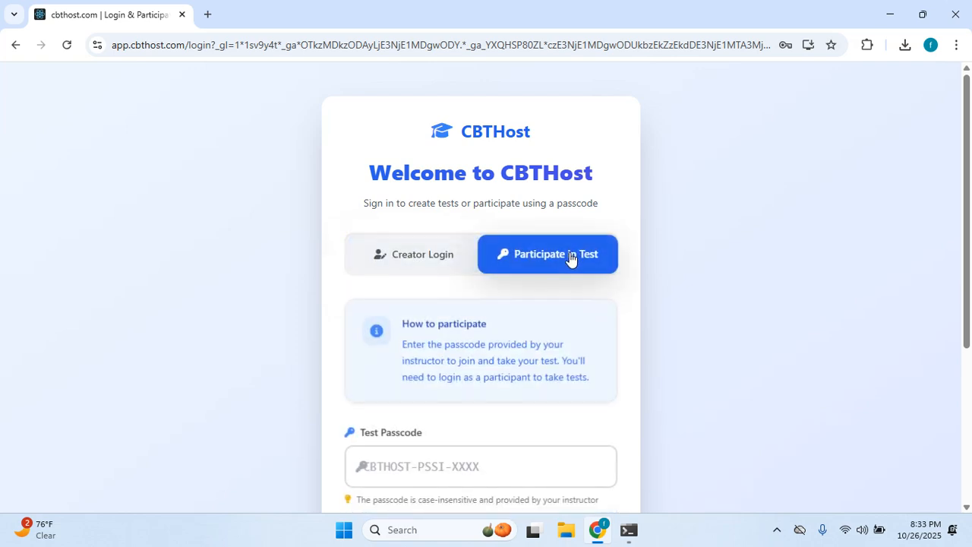
pyautogui.scroll(-1, 487, 307)
pyautogui.scroll(-1, 487, 307)
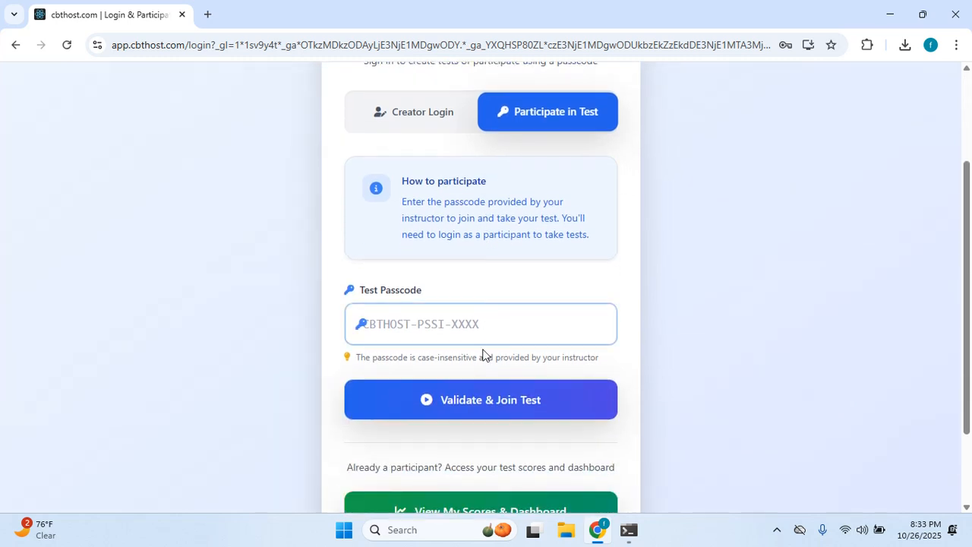
pyautogui.click(481, 322)
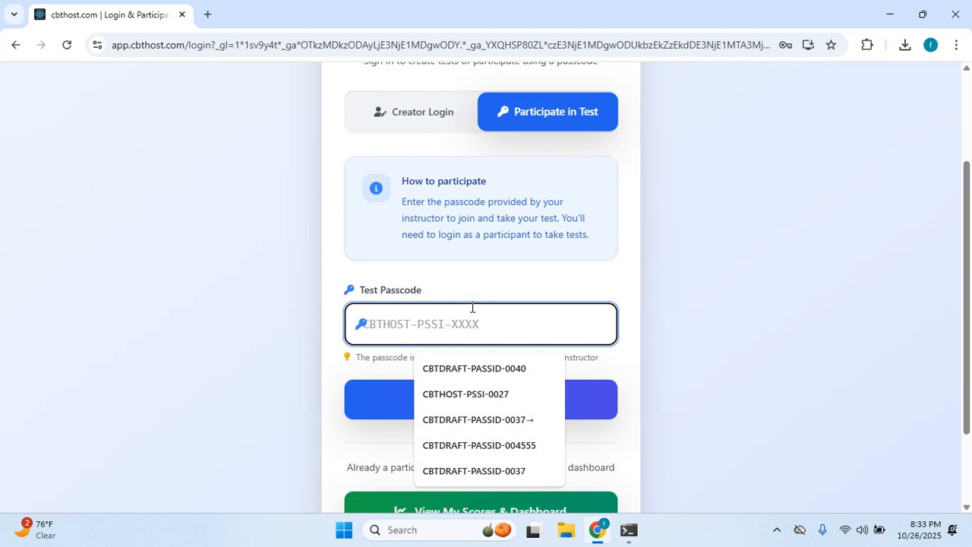
pyautogui.scroll(-1, 428, 299)
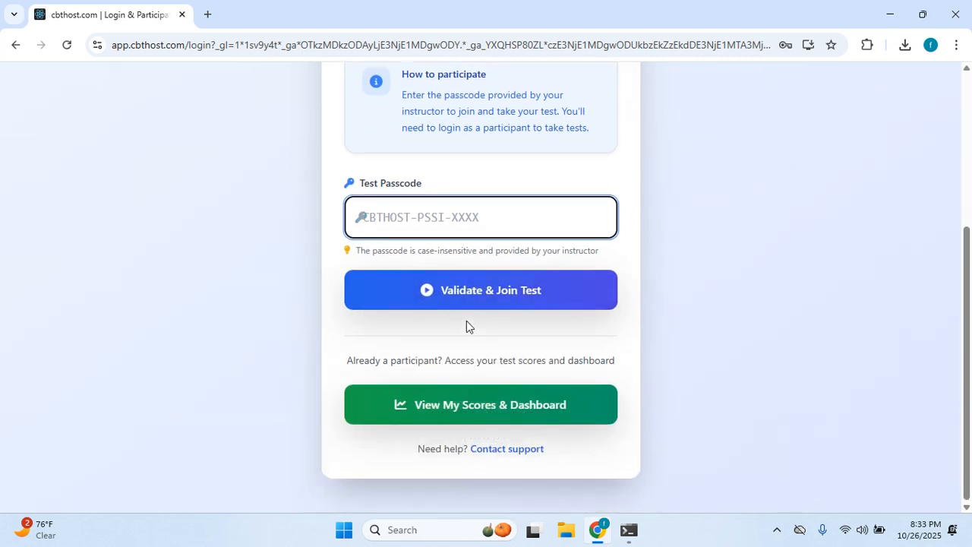
pyautogui.scroll(2, 531, 323)
pyautogui.scroll(-3, 554, 320)
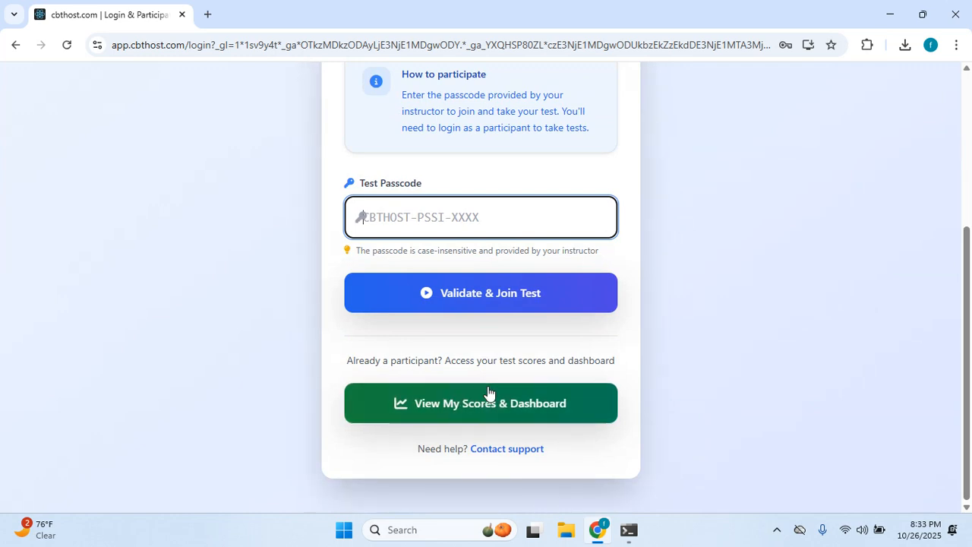
pyautogui.scroll(3, 488, 397)
pyautogui.scroll(-1, 528, 341)
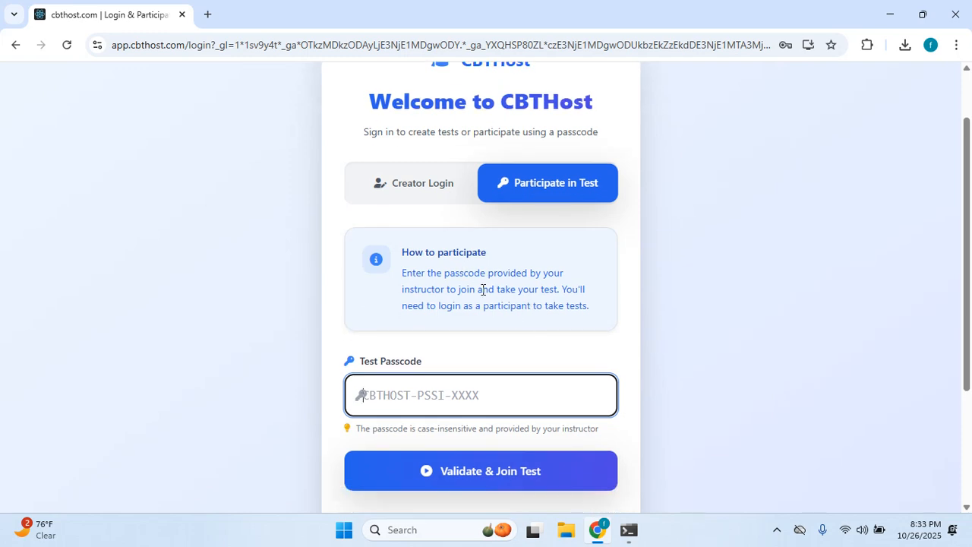
pyautogui.scroll(-3, 562, 376)
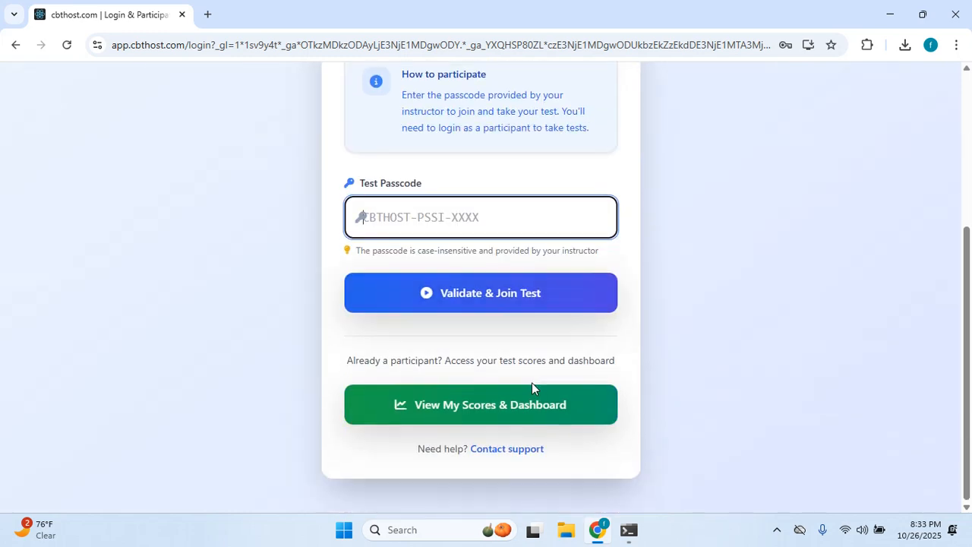
pyautogui.scroll(3, 458, 233)
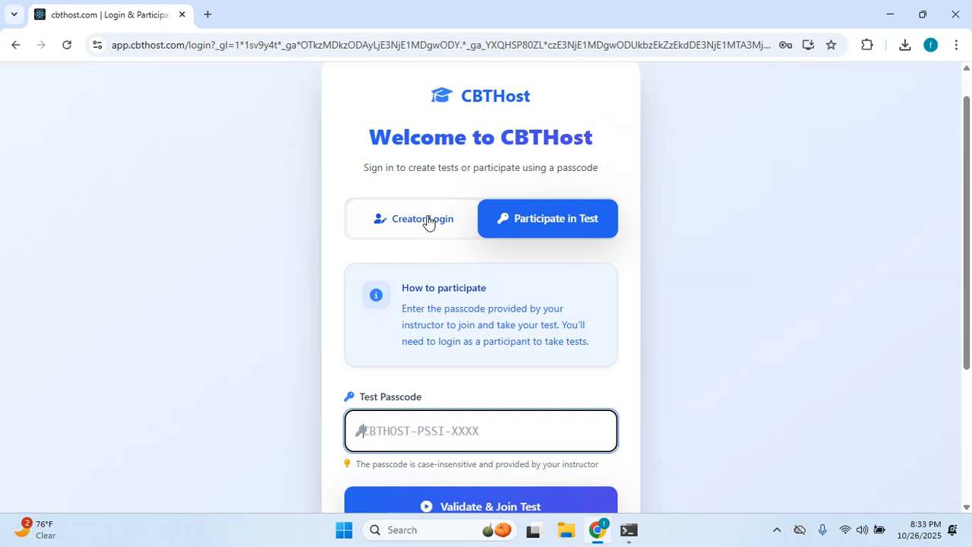
pyautogui.click(427, 220)
pyautogui.scroll(-3, 451, 225)
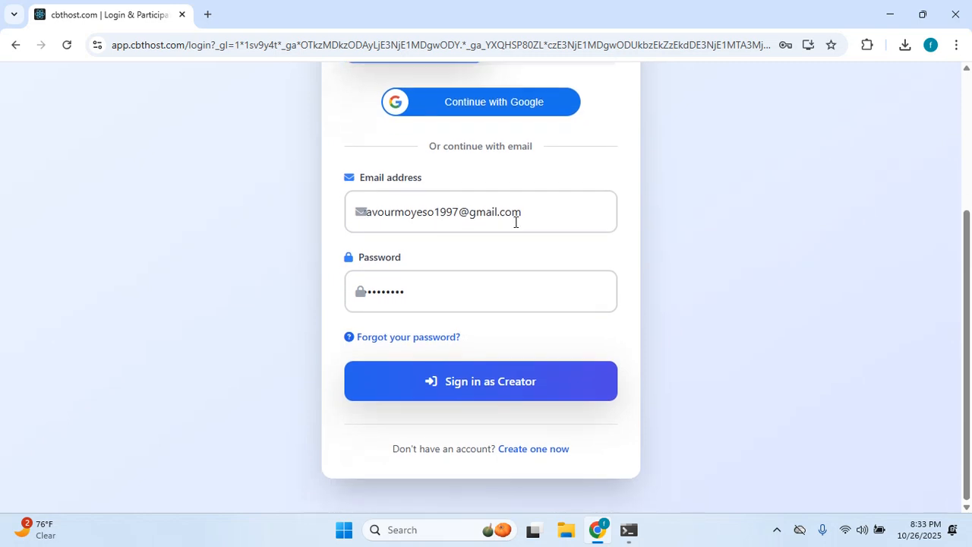
pyautogui.scroll(2, 572, 228)
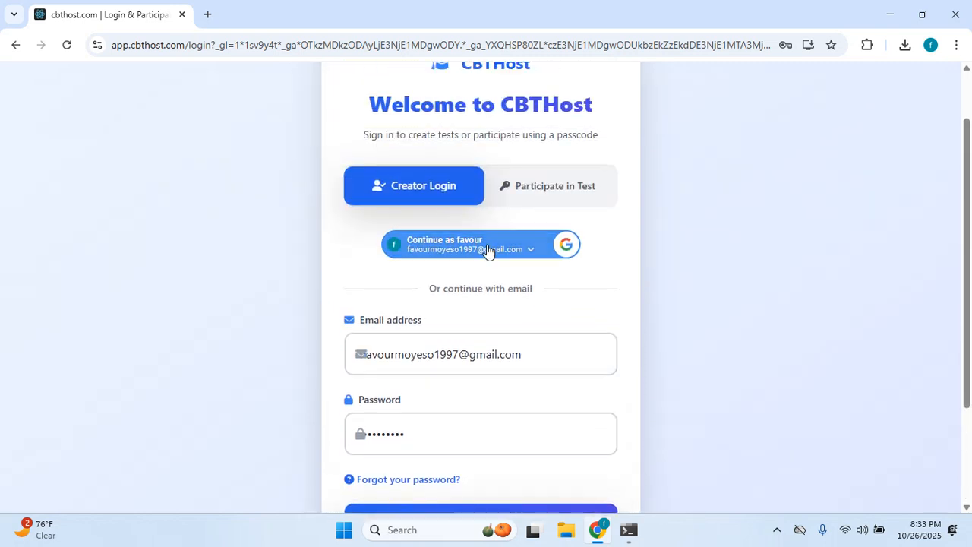
# Sign in with Continue with Google, choosing the saved Google account.
pyautogui.click(488, 249)
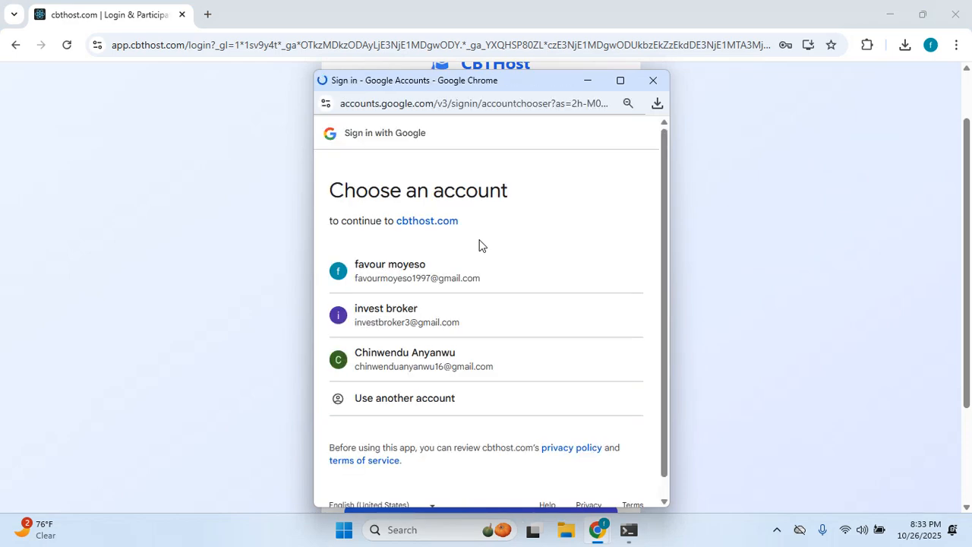
pyautogui.click(397, 273)
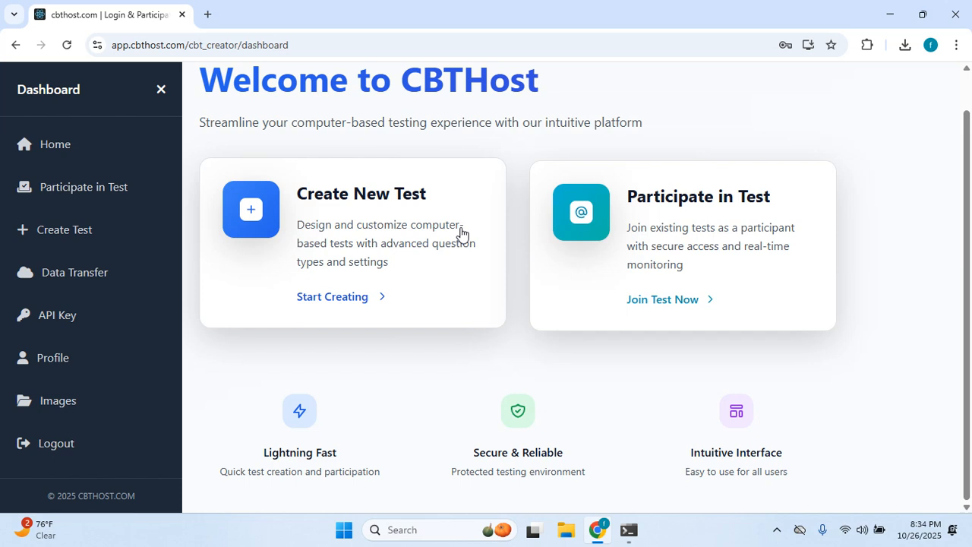
# Open the CBT Management page and look over the seven listed tests.
pyautogui.click(355, 298)
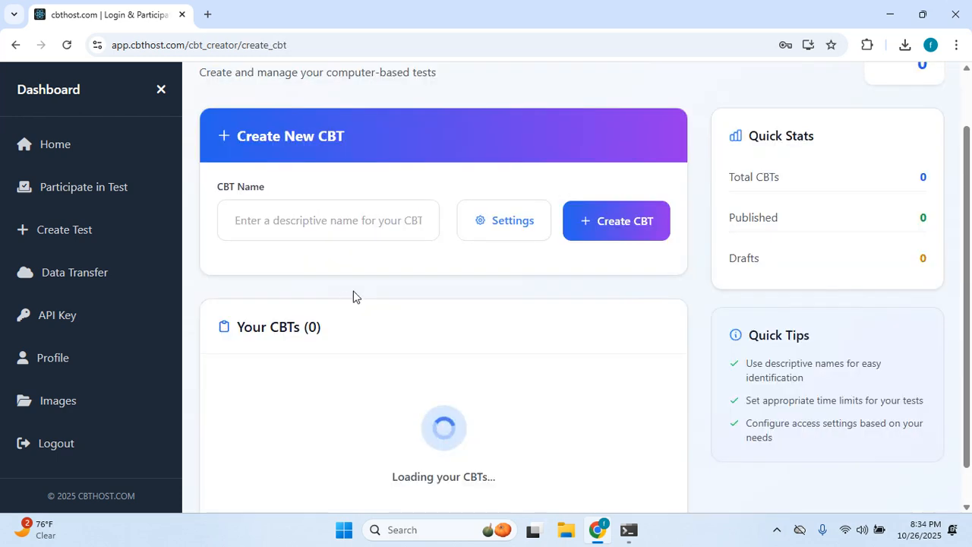
pyautogui.scroll(-4, 328, 253)
pyautogui.scroll(-3, 352, 245)
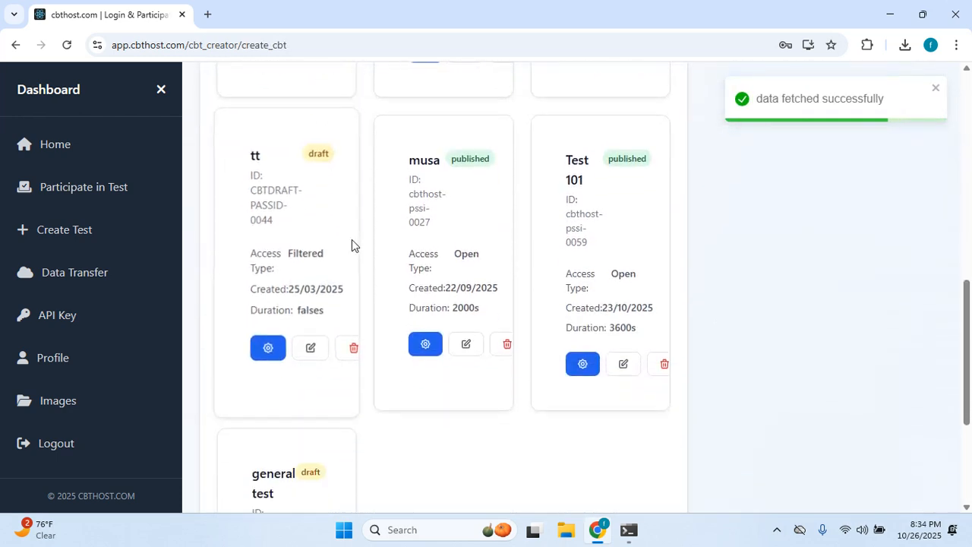
pyautogui.scroll(8, 351, 244)
pyautogui.scroll(-5, 352, 245)
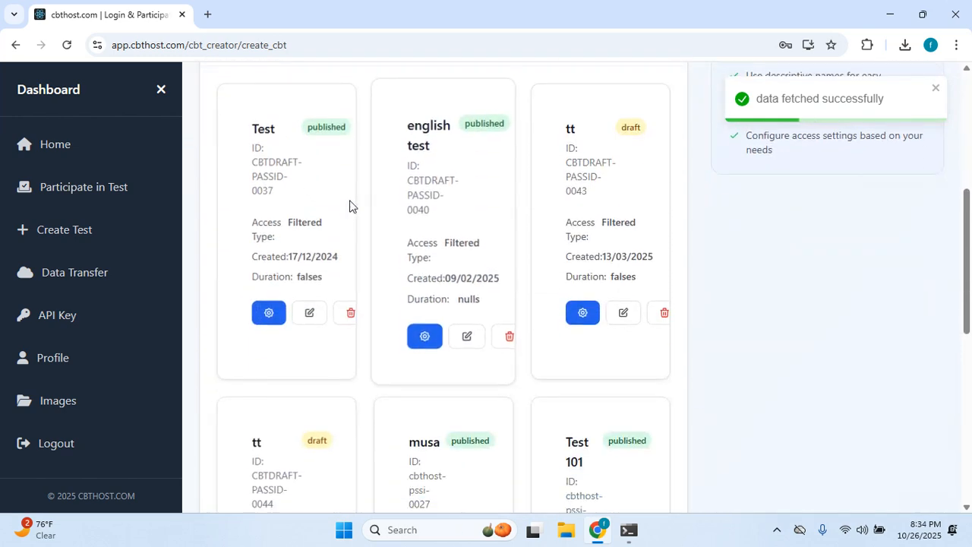
pyautogui.scroll(-2, 525, 293)
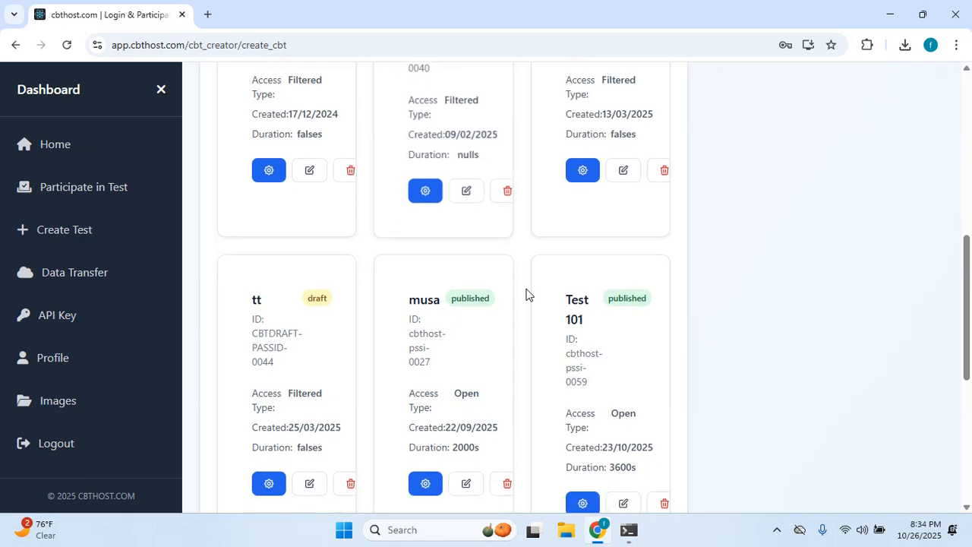
pyautogui.scroll(3, 525, 296)
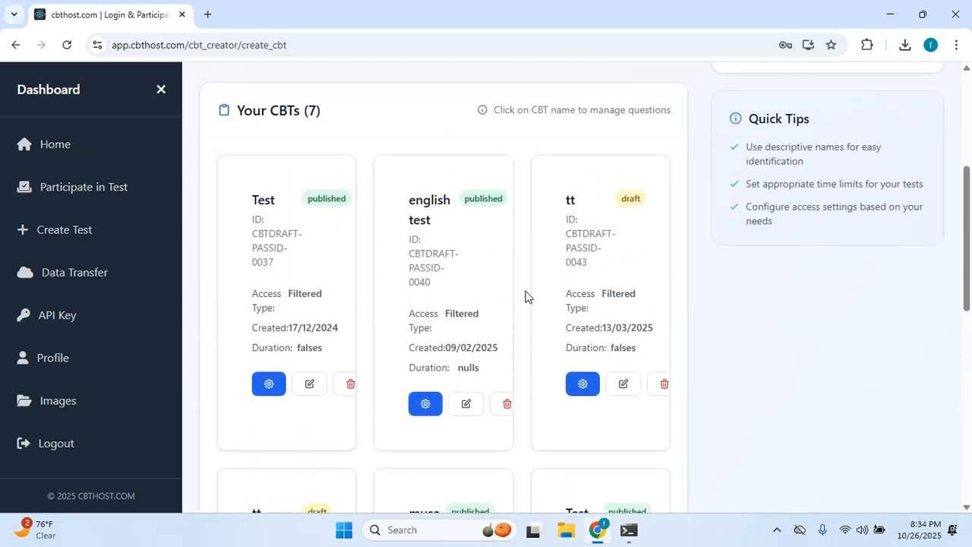
# Open and cancel the delete and edit dialogs for the english test, leaving it unchanged.
pyautogui.click(506, 410)
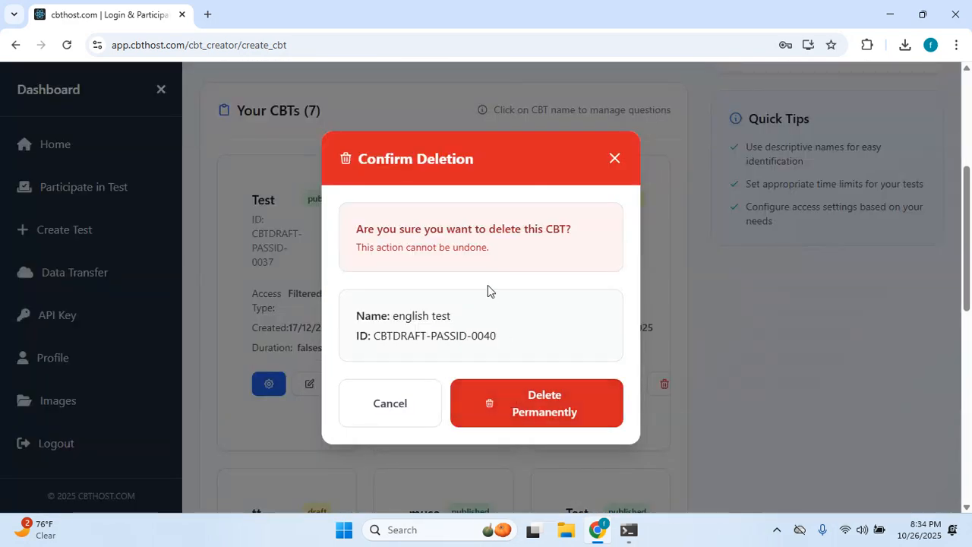
pyautogui.click(397, 420)
pyautogui.click(463, 413)
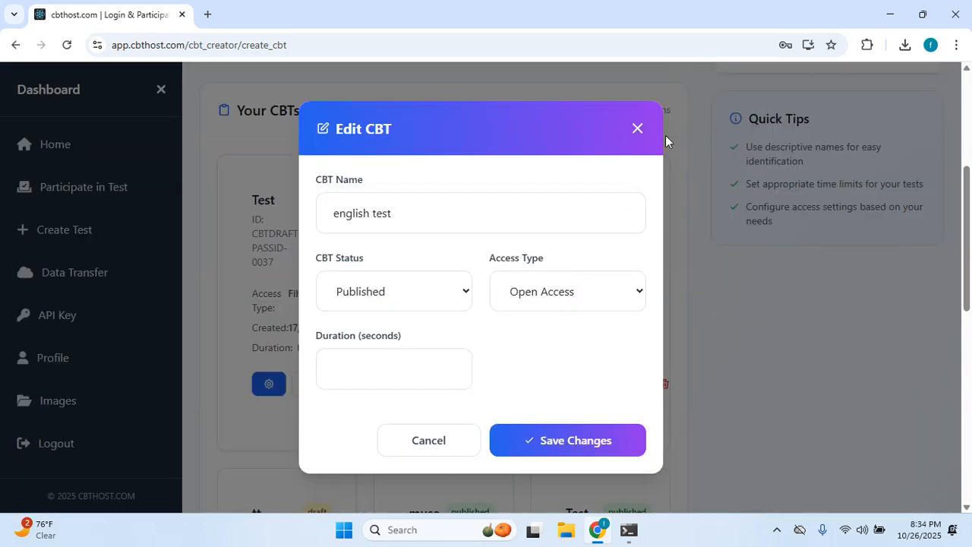
pyautogui.click(643, 131)
pyautogui.scroll(-9, 326, 274)
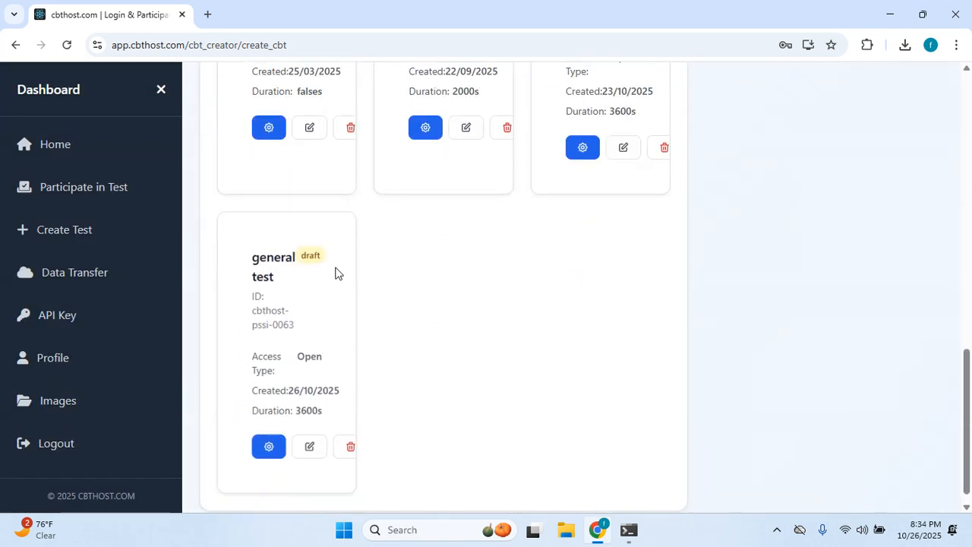
pyautogui.scroll(10, 346, 270)
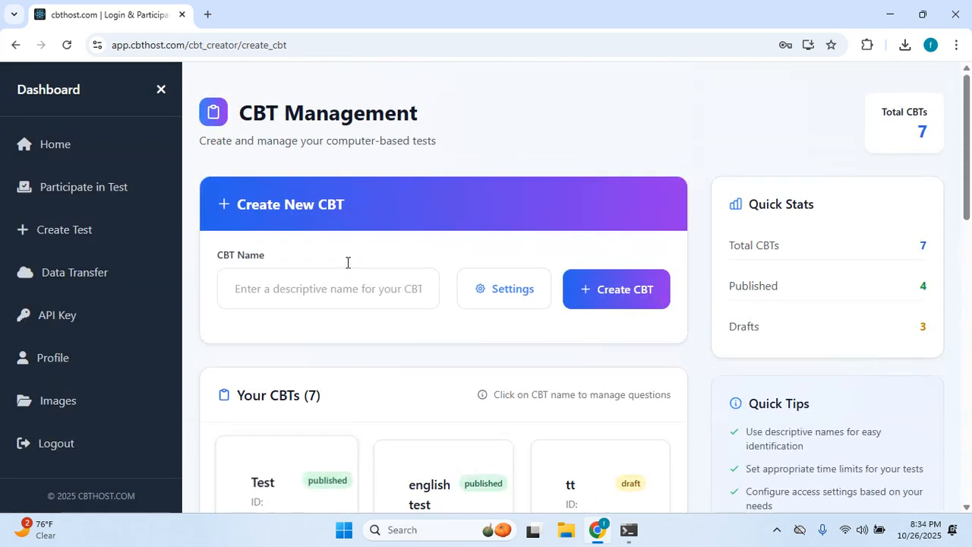
# Name the new CBT 'general quiz' and apply the Published and Set Duration settings.
pyautogui.click(300, 289)
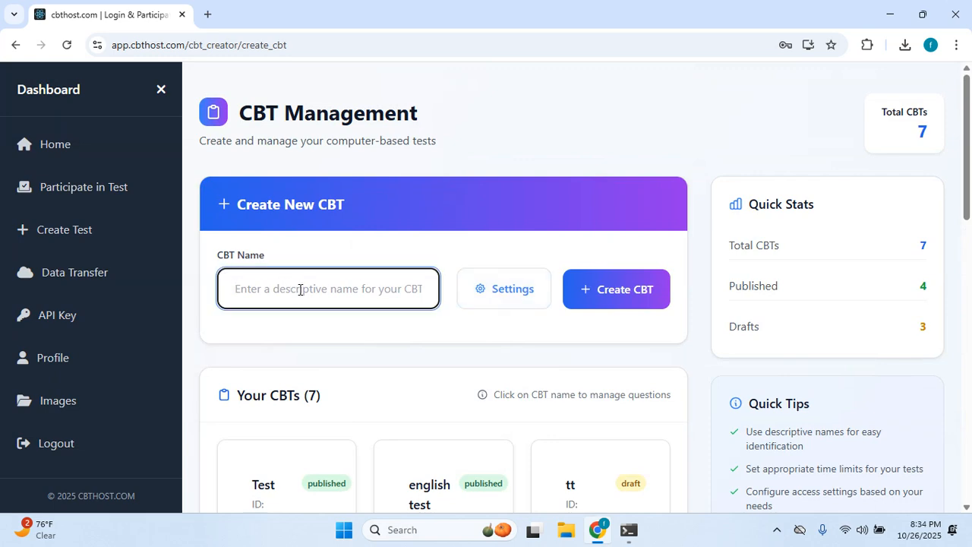
pyautogui.write('general quiz')
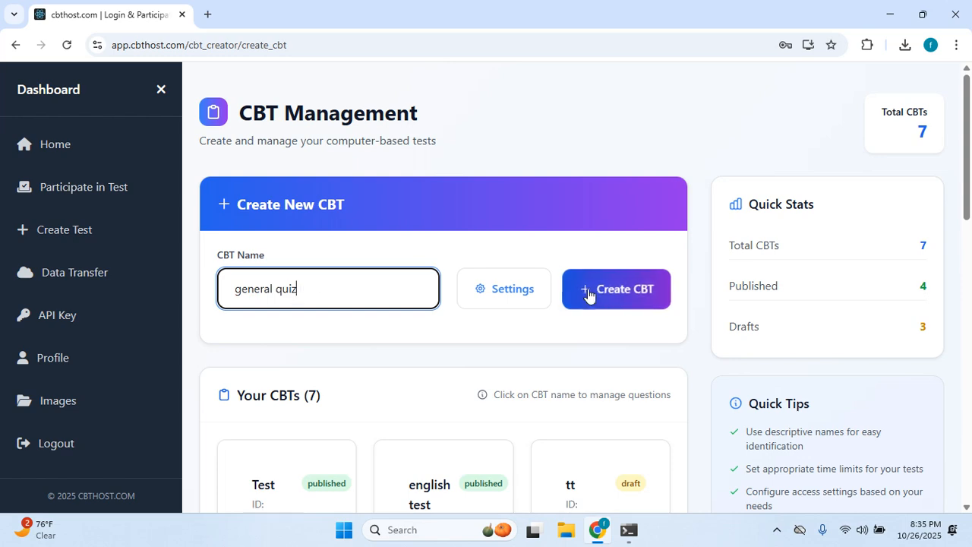
pyautogui.click(501, 288)
pyautogui.scroll(-1, 456, 296)
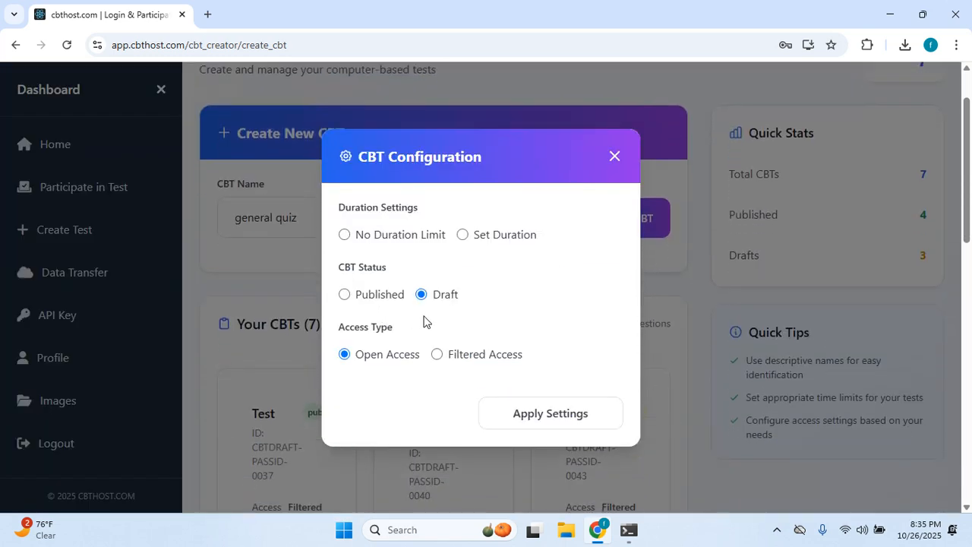
pyautogui.click(345, 296)
pyautogui.click(463, 235)
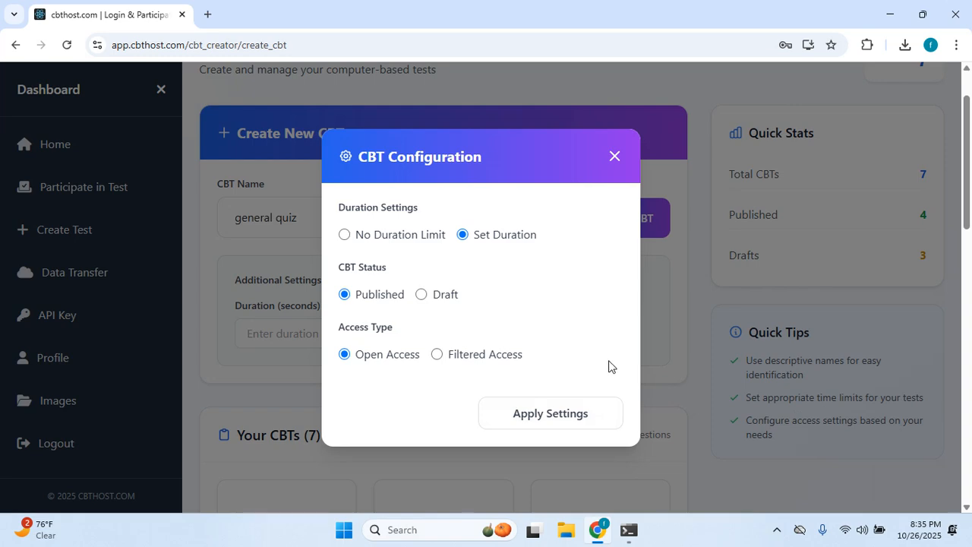
pyautogui.click(548, 416)
# Set the duration to 3600 seconds and create the general quiz CBT.
pyautogui.click(263, 328)
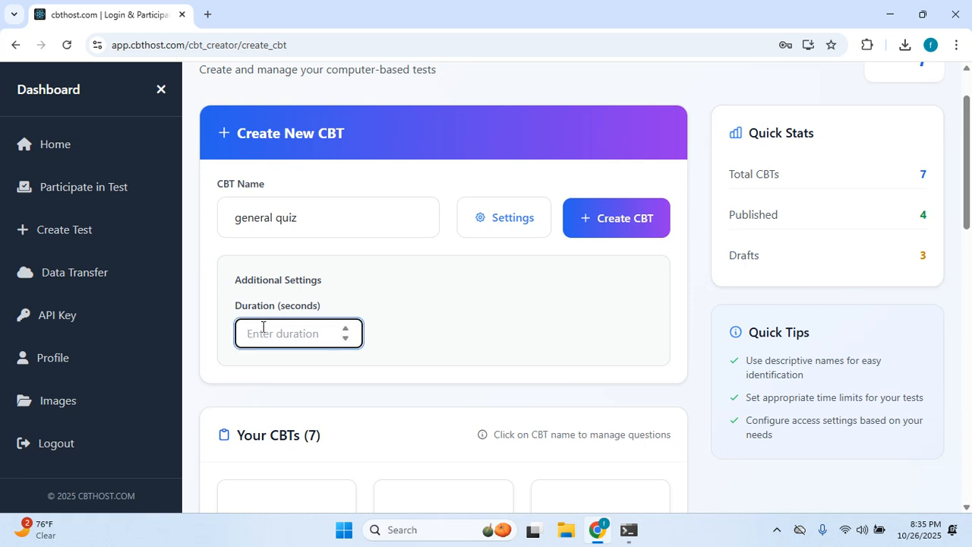
pyautogui.write('3600')
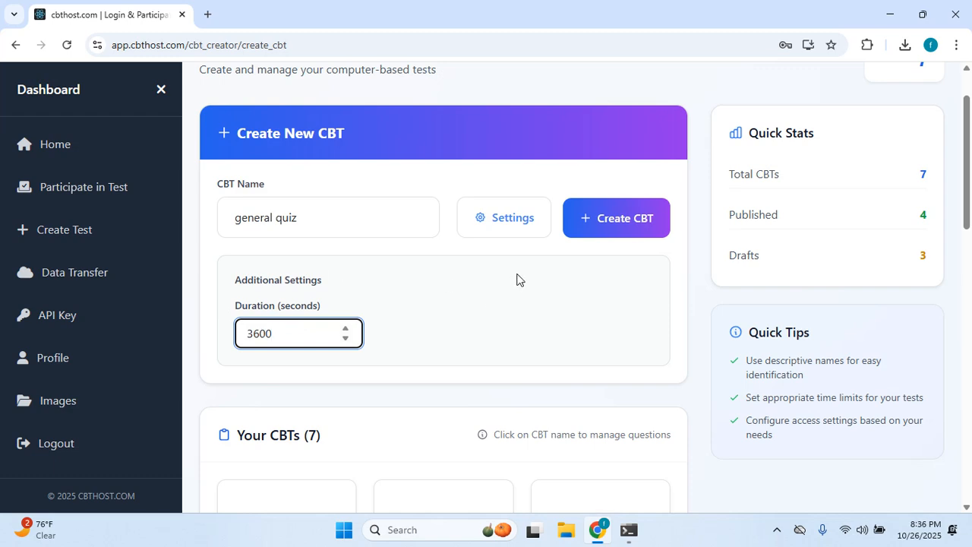
pyautogui.click(624, 227)
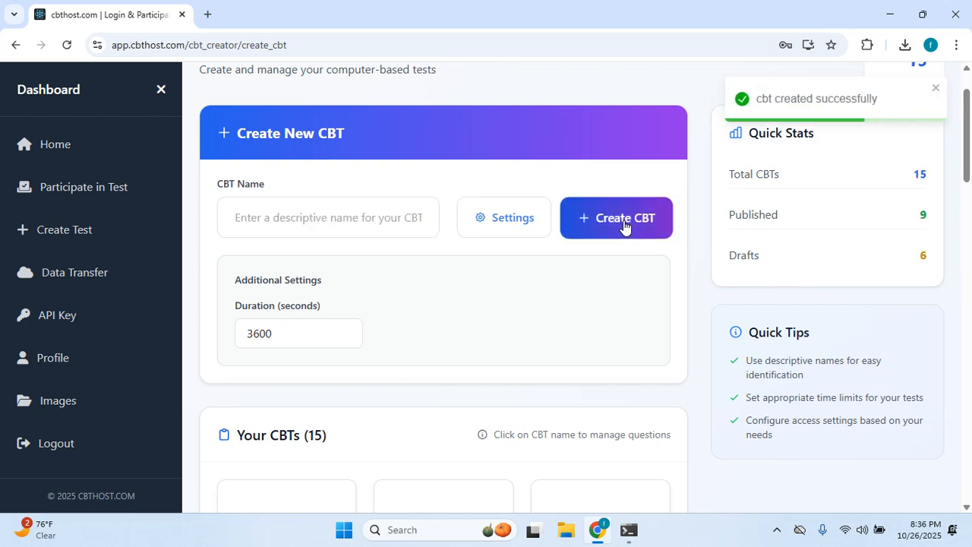
pyautogui.scroll(-1, 822, 173)
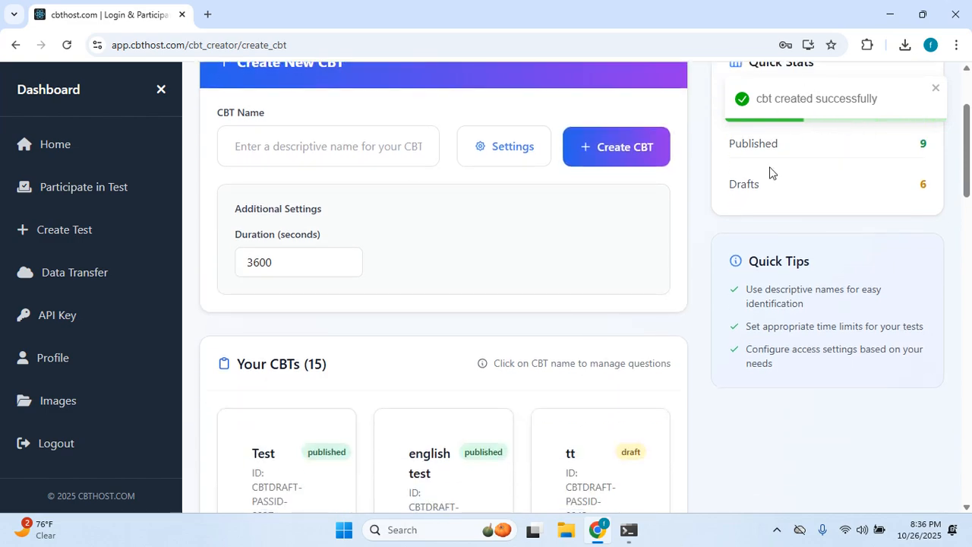
pyautogui.scroll(-10, 452, 365)
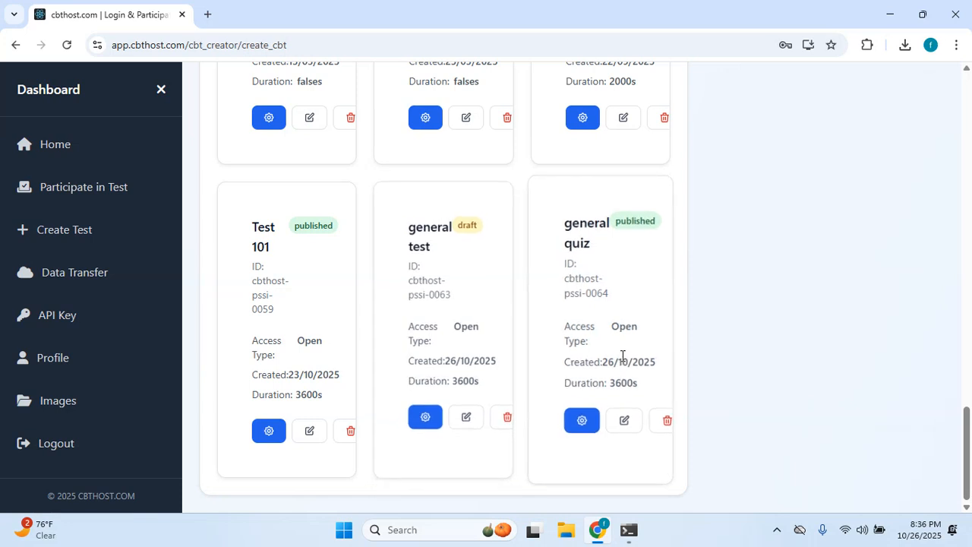
# Open general quiz's settings page showing Questions (0) and start a new question form.
pyautogui.click(582, 421)
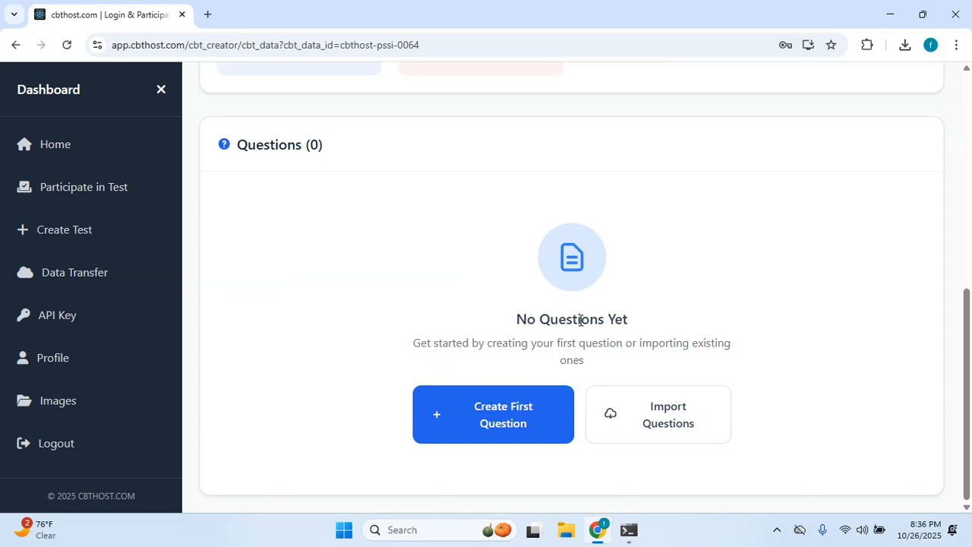
pyautogui.scroll(8, 577, 321)
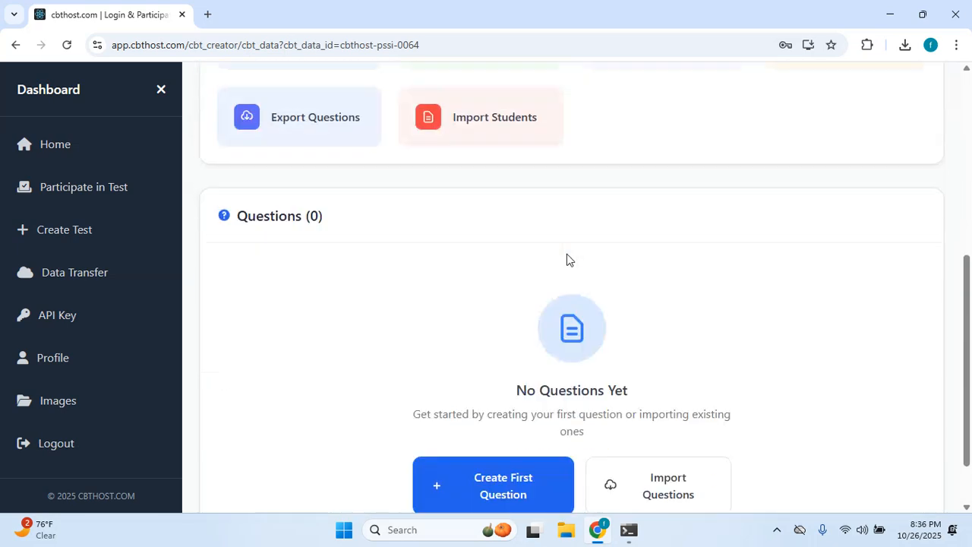
pyautogui.scroll(-5, 568, 258)
pyautogui.scroll(1, 629, 292)
pyautogui.scroll(-1, 634, 297)
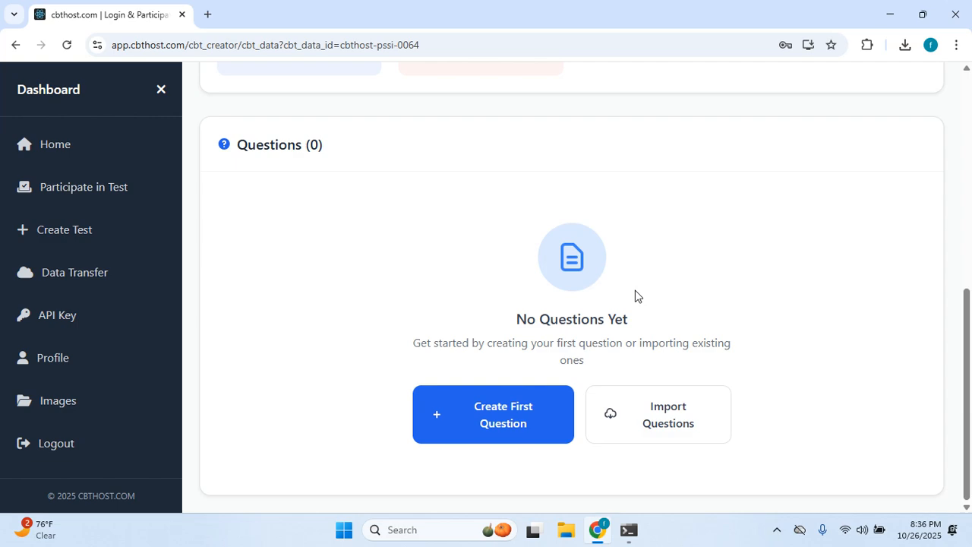
pyautogui.click(469, 414)
pyautogui.click(347, 319)
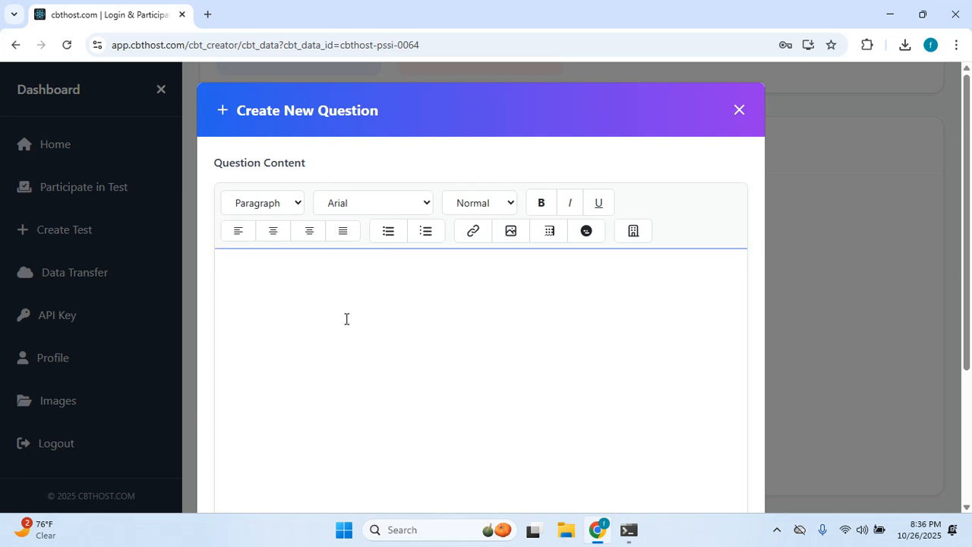
pyautogui.write('jh d ')
pyautogui.write('eee')
pyautogui.scroll(-3, 346, 319)
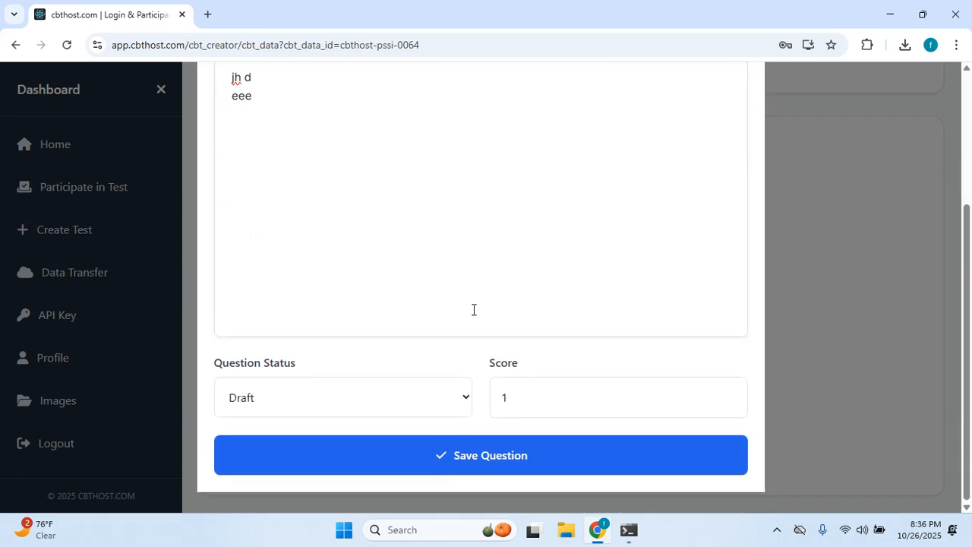
pyautogui.click(308, 411)
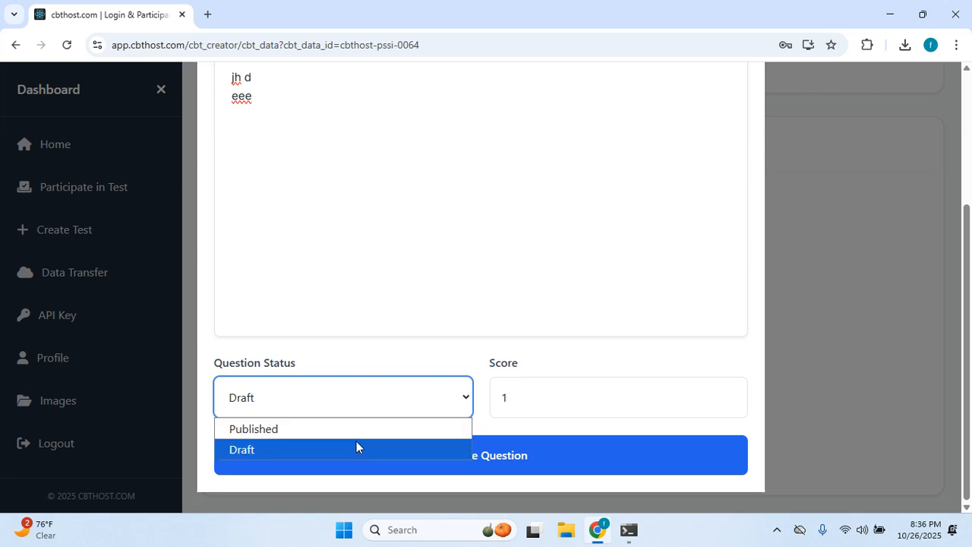
pyautogui.click(550, 408)
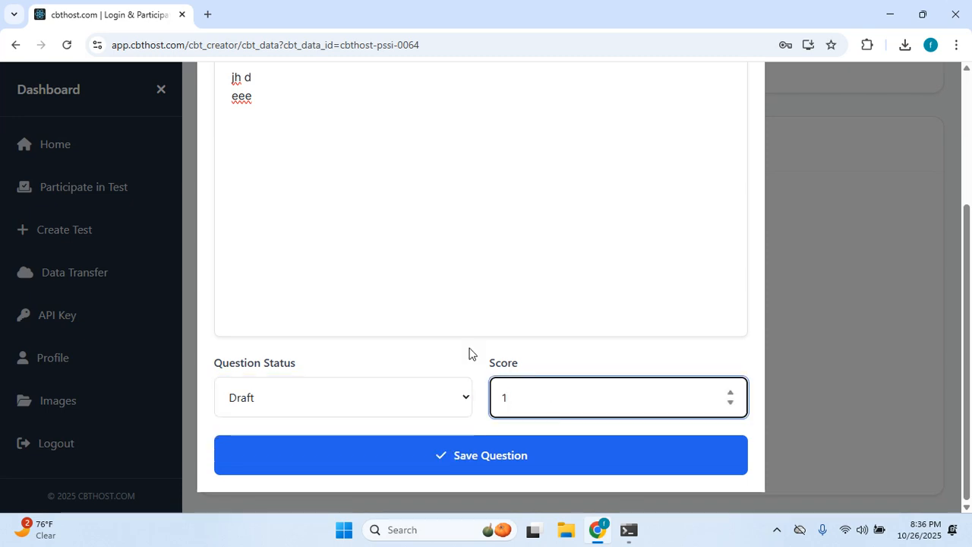
pyautogui.scroll(3, 469, 352)
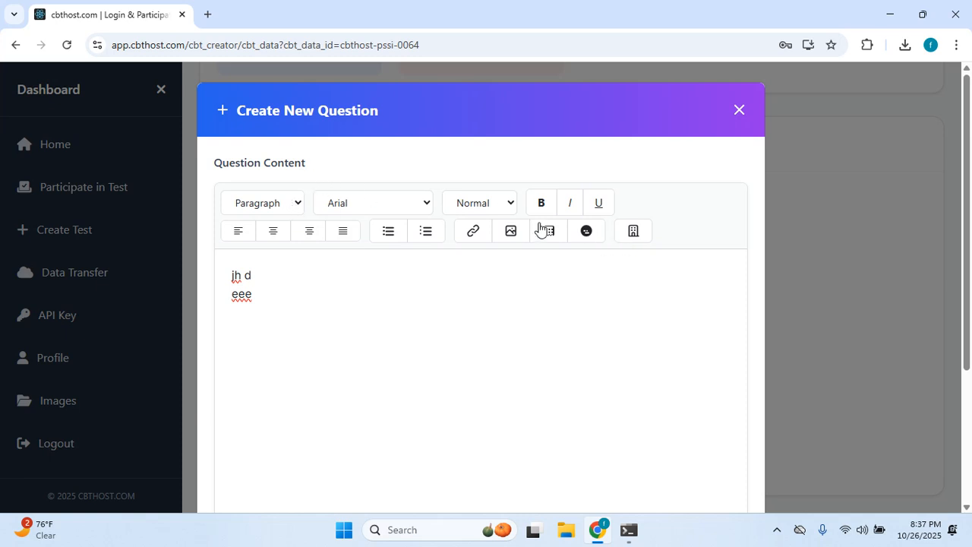
pyautogui.click(589, 234)
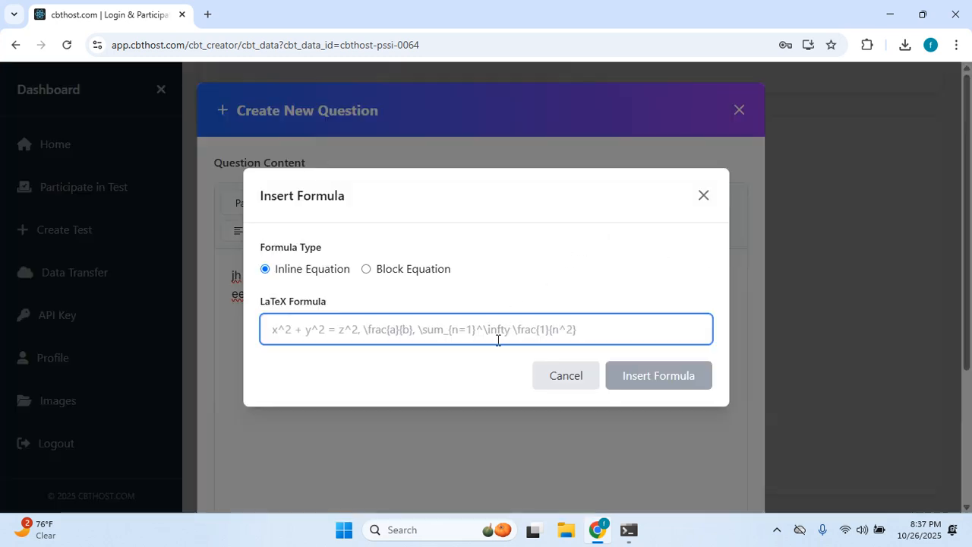
pyautogui.click(579, 377)
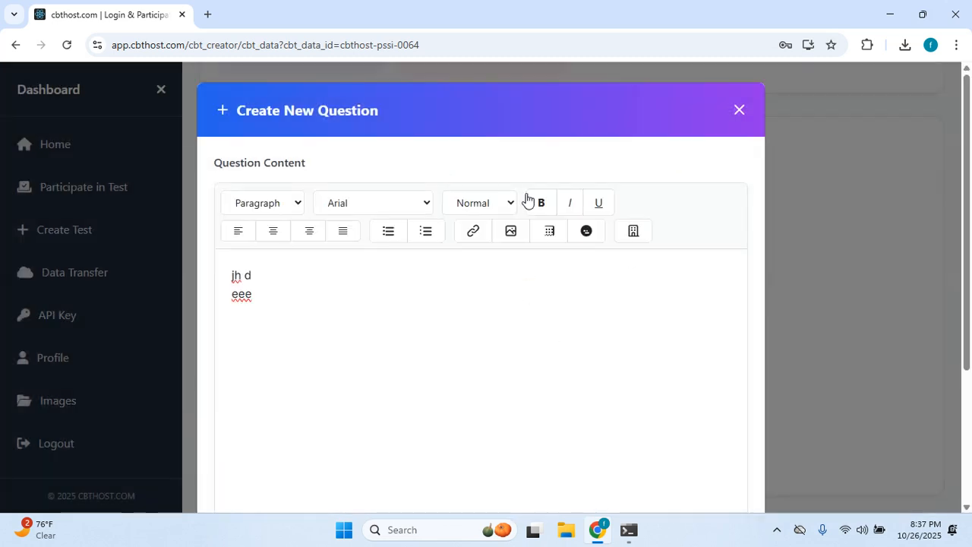
pyautogui.click(508, 236)
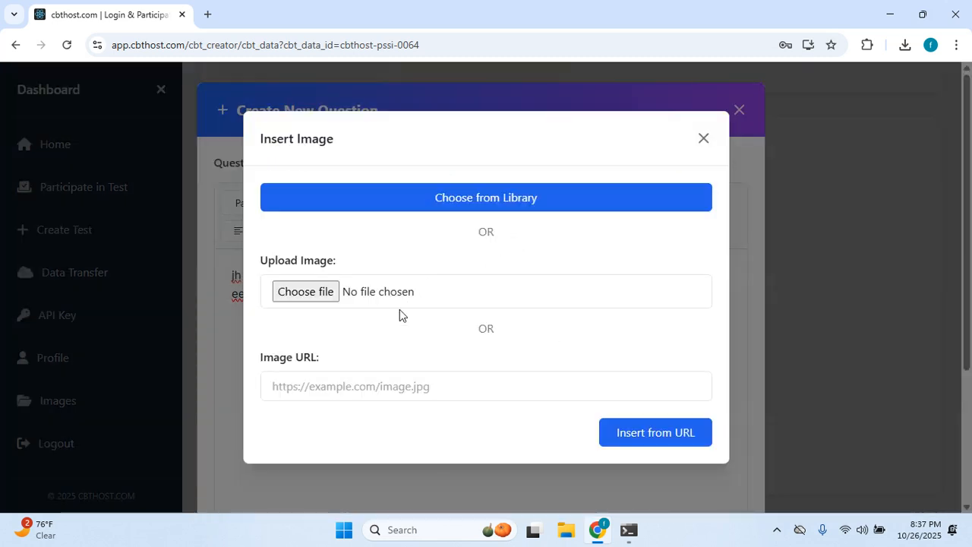
pyautogui.click(704, 140)
pyautogui.click(738, 113)
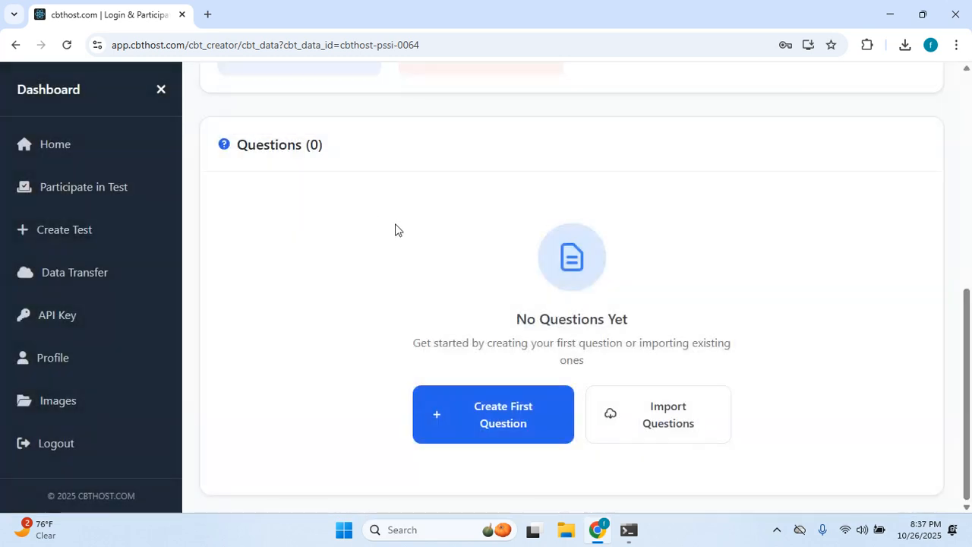
# Open Import Questions and browse for a PDF or DOCX questions file.
pyautogui.click(668, 412)
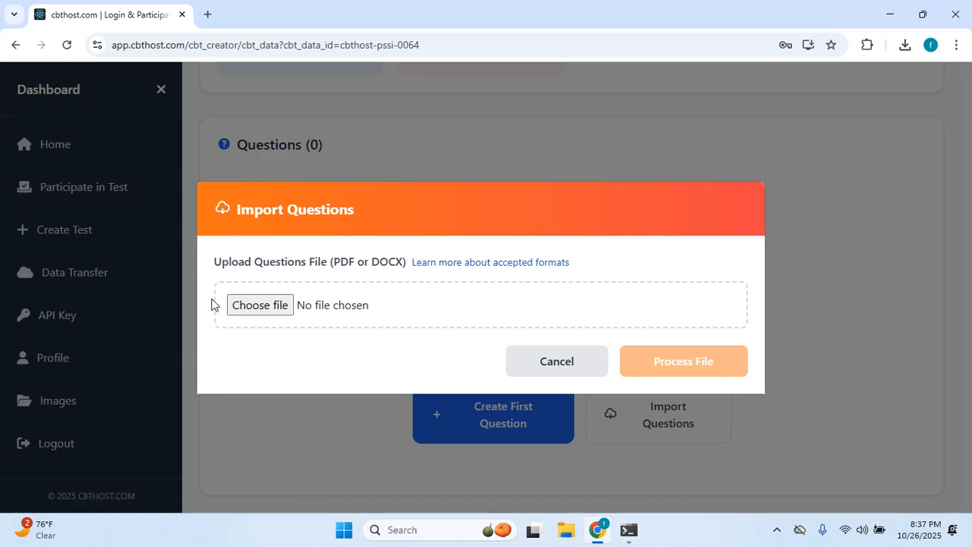
pyautogui.click(278, 304)
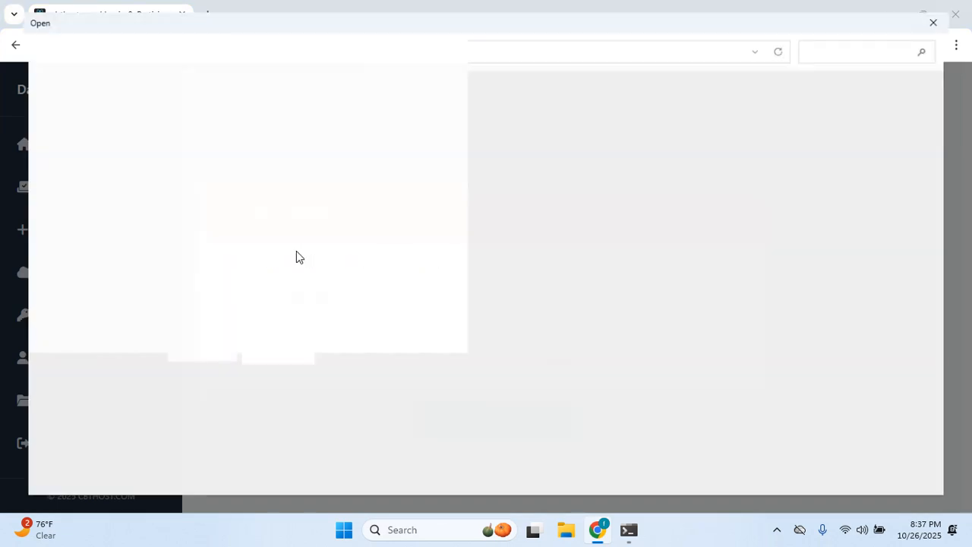
# Pick test.docx from Documents by typing 'tes' in File name.
pyautogui.scroll(-10, 296, 254)
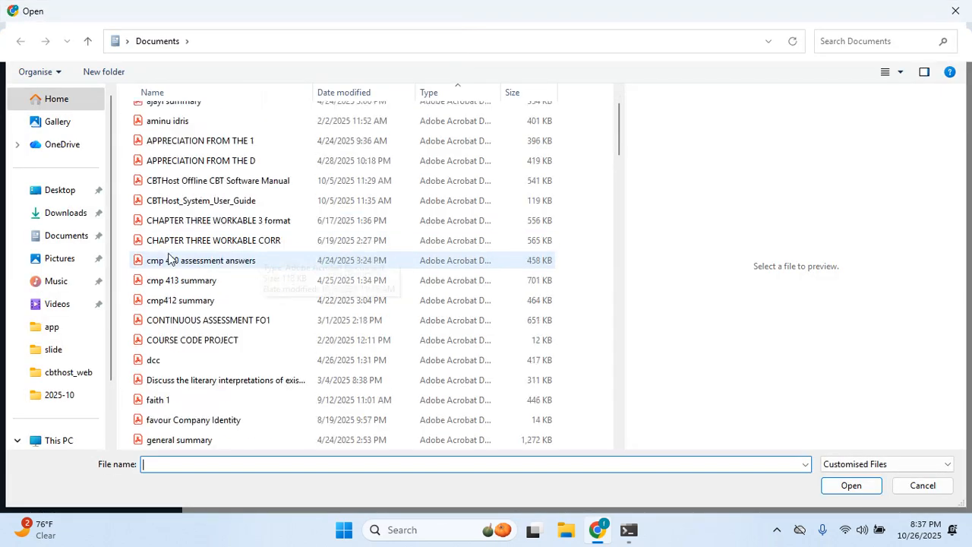
pyautogui.scroll(-10, 186, 355)
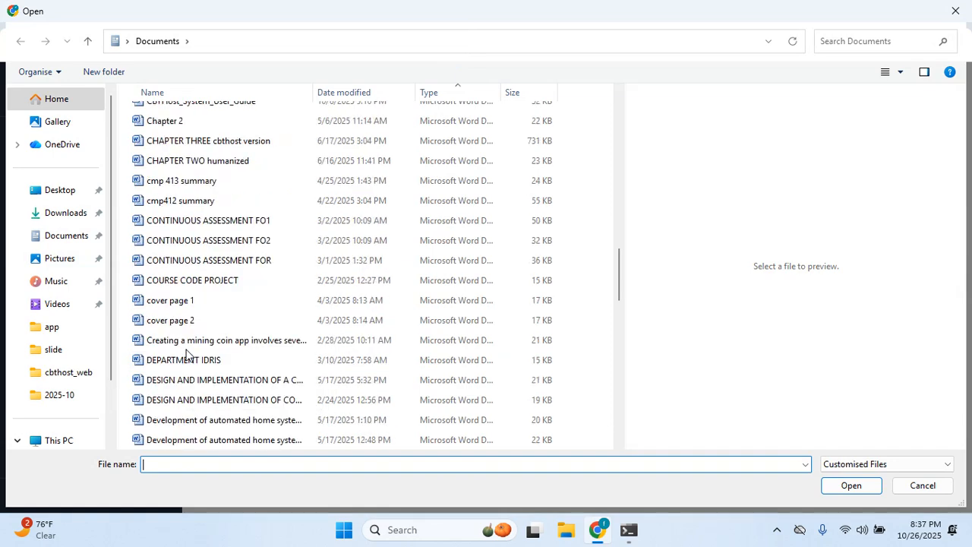
pyautogui.write('tes')
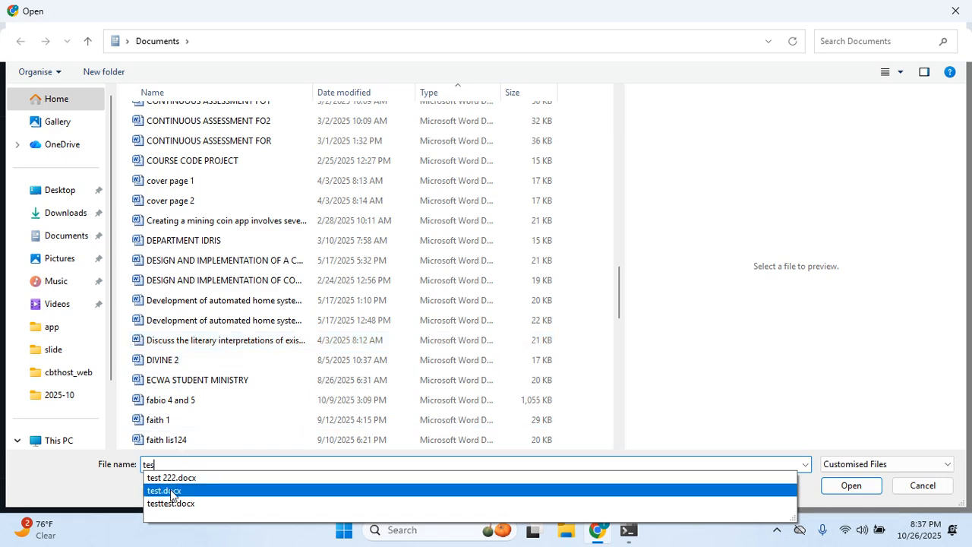
pyautogui.click(173, 494)
# Confirm test.docx, process it, and preview the 5 extracted questions.
pyautogui.click(831, 486)
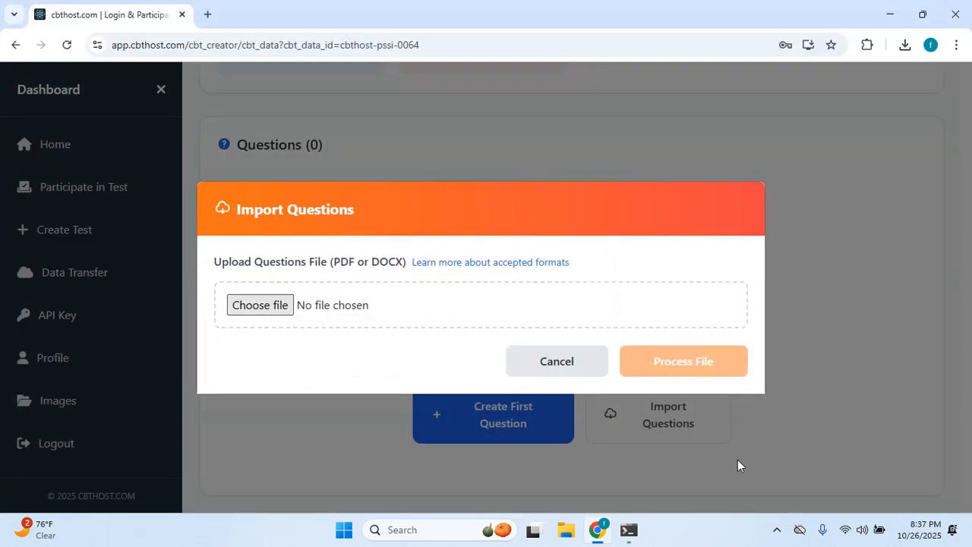
pyautogui.click(636, 375)
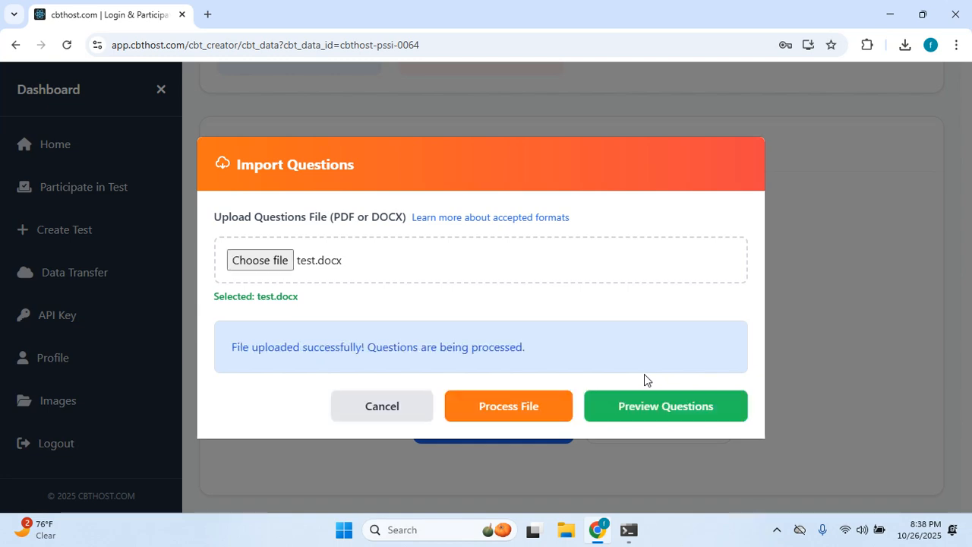
pyautogui.click(651, 422)
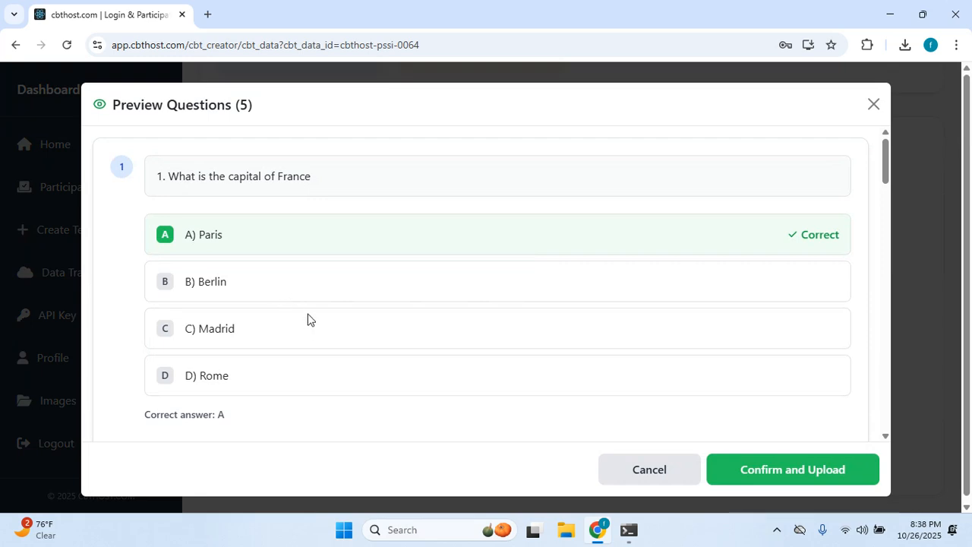
# Review all five previewed questions, including question 5's Python answer, then confirm and upload them.
pyautogui.scroll(-7, 309, 300)
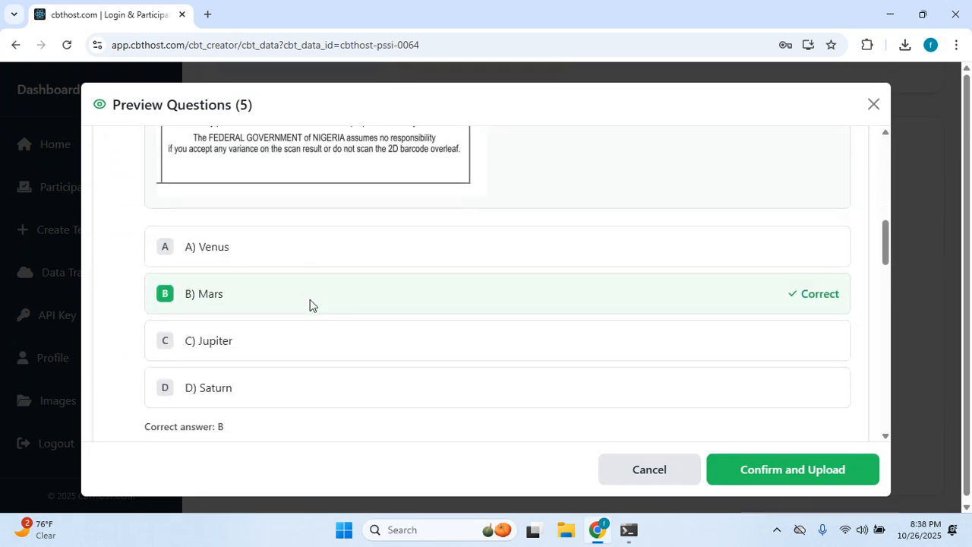
pyautogui.scroll(-15, 309, 300)
pyautogui.scroll(8, 309, 299)
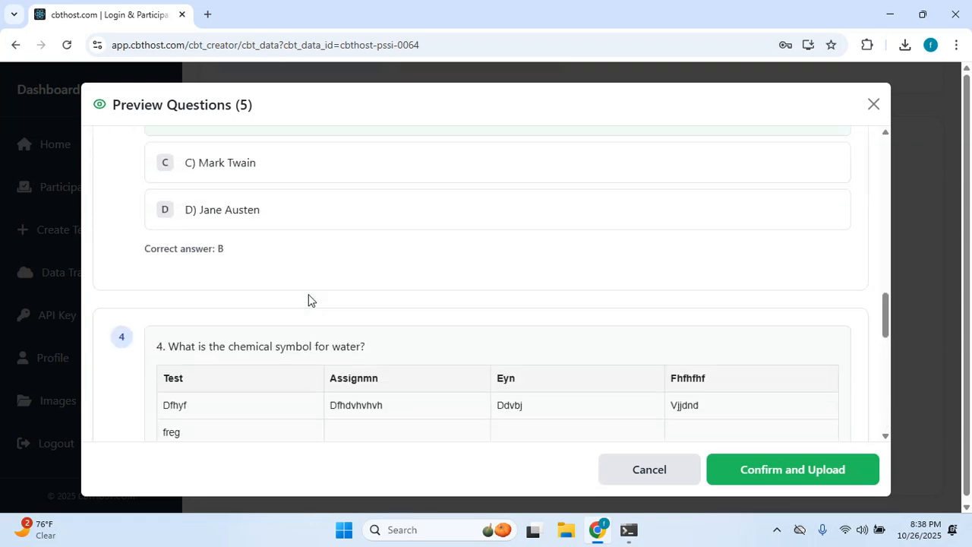
pyautogui.scroll(10, 309, 300)
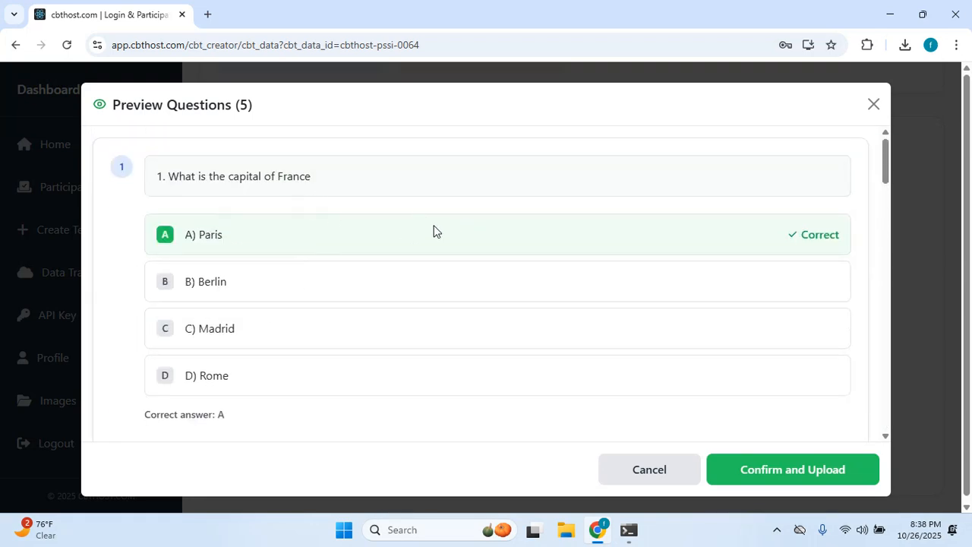
pyautogui.scroll(-10, 499, 277)
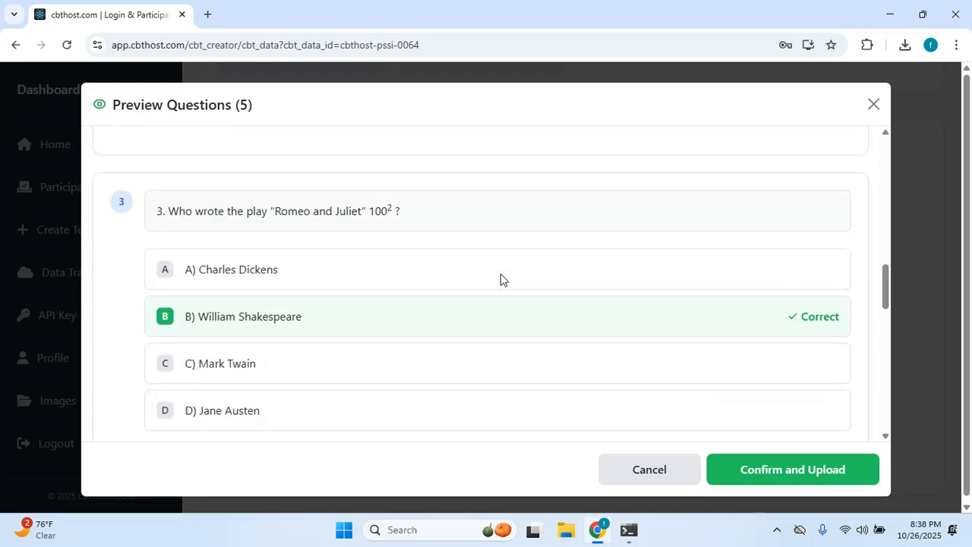
pyautogui.scroll(-5, 500, 273)
pyautogui.scroll(-2, 479, 275)
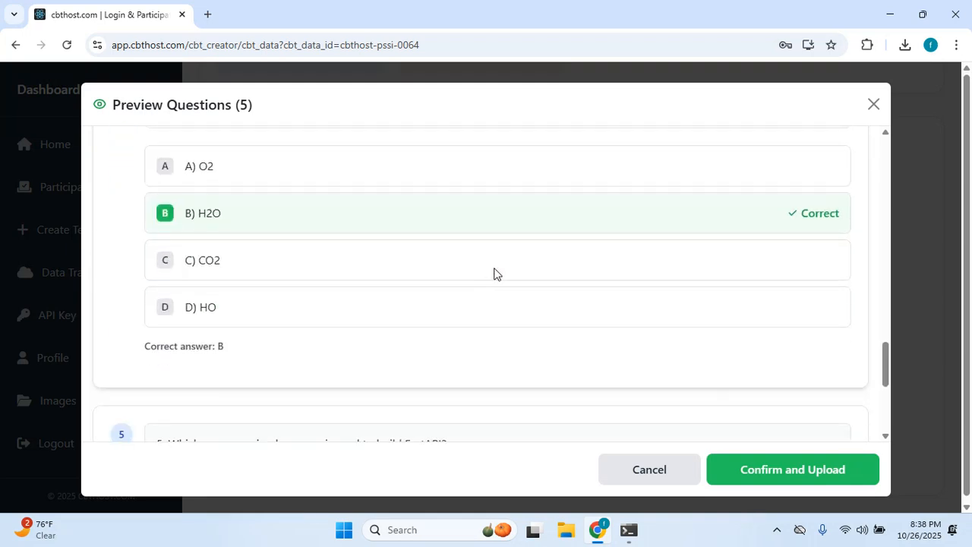
pyautogui.scroll(8, 623, 275)
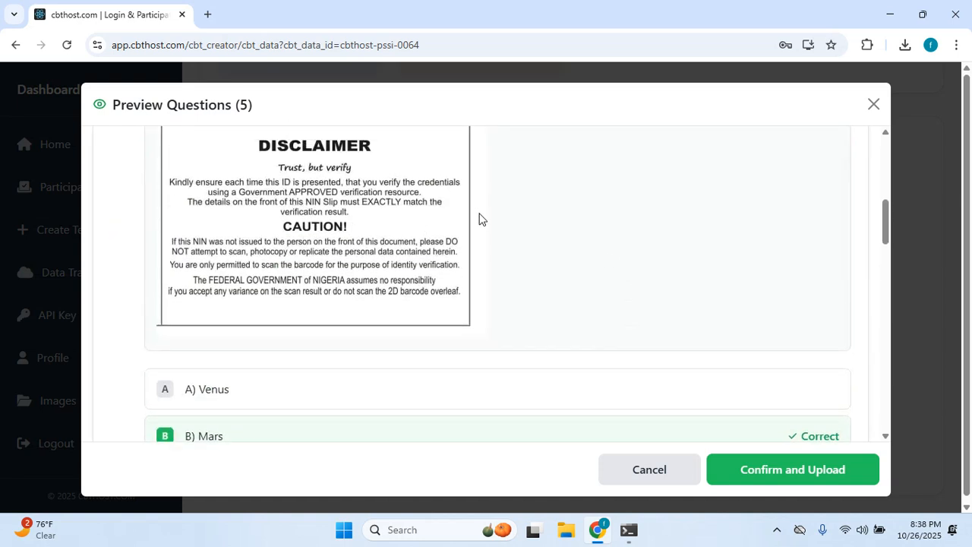
pyautogui.scroll(3, 479, 219)
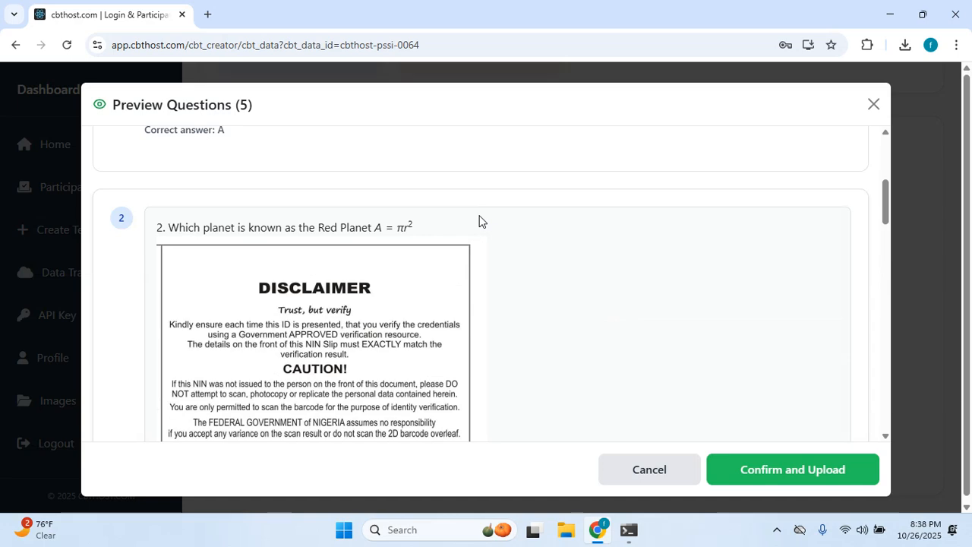
pyautogui.scroll(1, 479, 221)
pyautogui.scroll(-15, 448, 284)
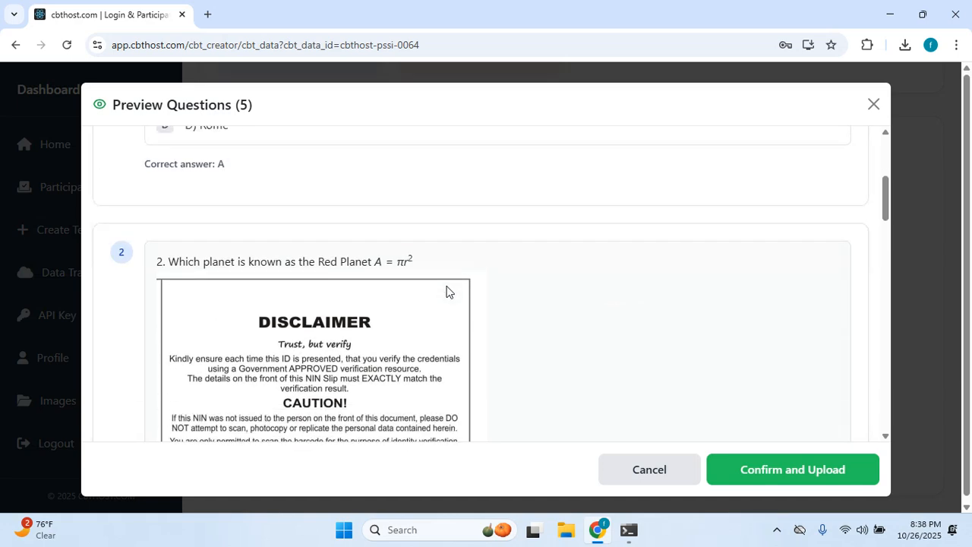
pyautogui.scroll(-1, 448, 278)
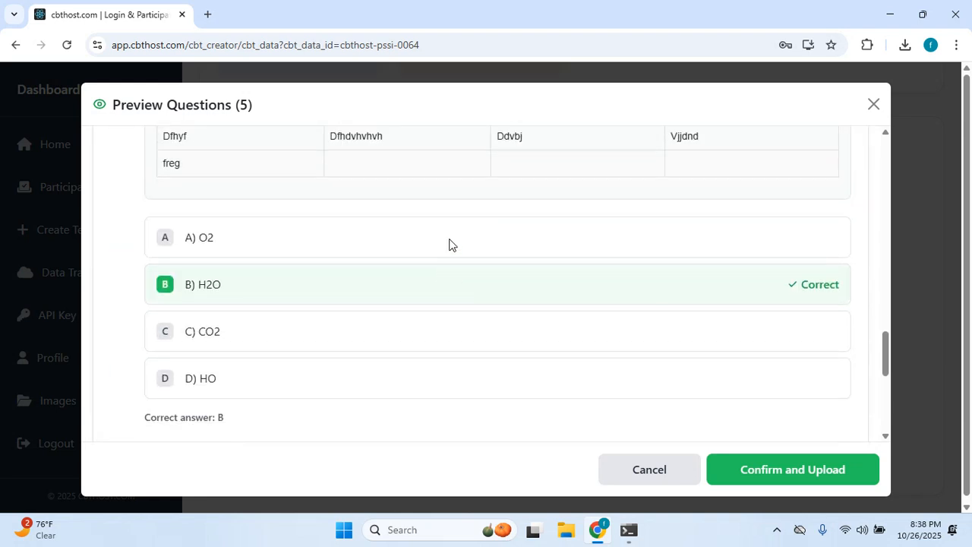
pyautogui.scroll(-2, 449, 251)
pyautogui.scroll(-3, 448, 261)
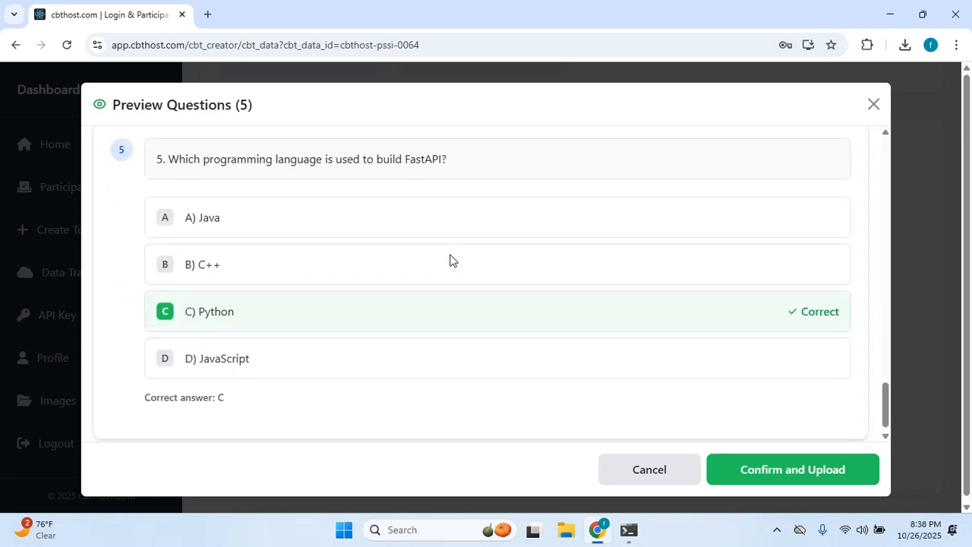
pyautogui.click(828, 467)
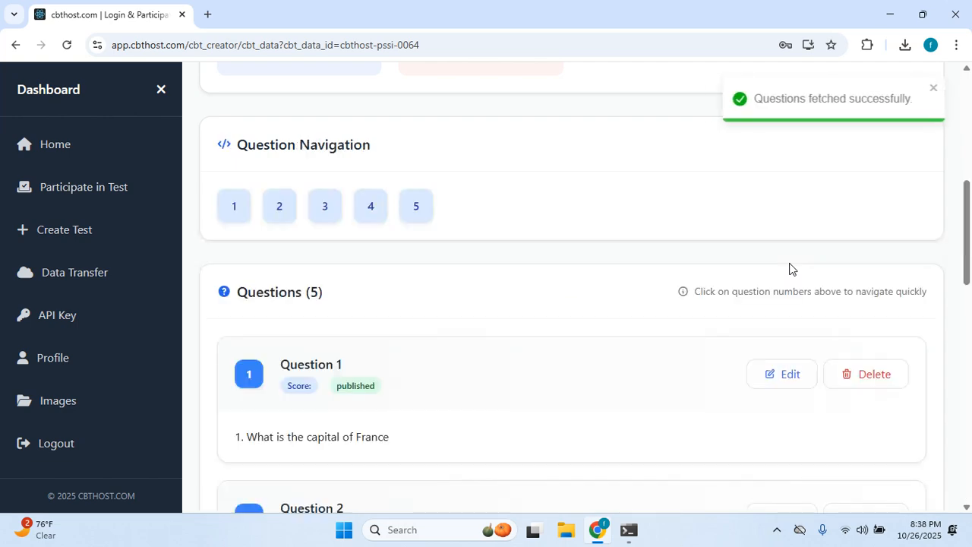
# Scroll through the five uploaded questions to locate question 4 on water's chemical symbol.
pyautogui.scroll(-10, 444, 231)
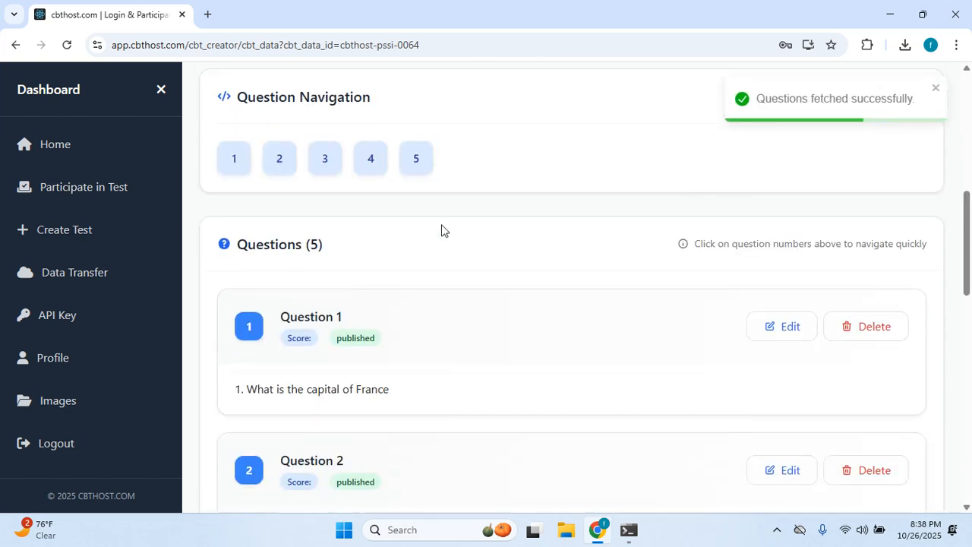
pyautogui.scroll(3, 445, 228)
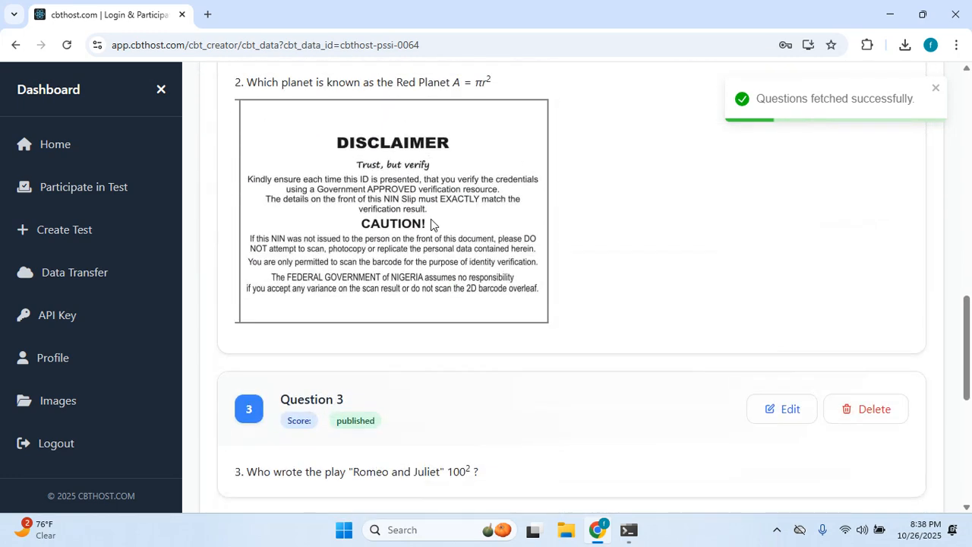
pyautogui.moveTo(427, 223); pyautogui.dragTo(399, 197)
pyautogui.scroll(3, 694, 309)
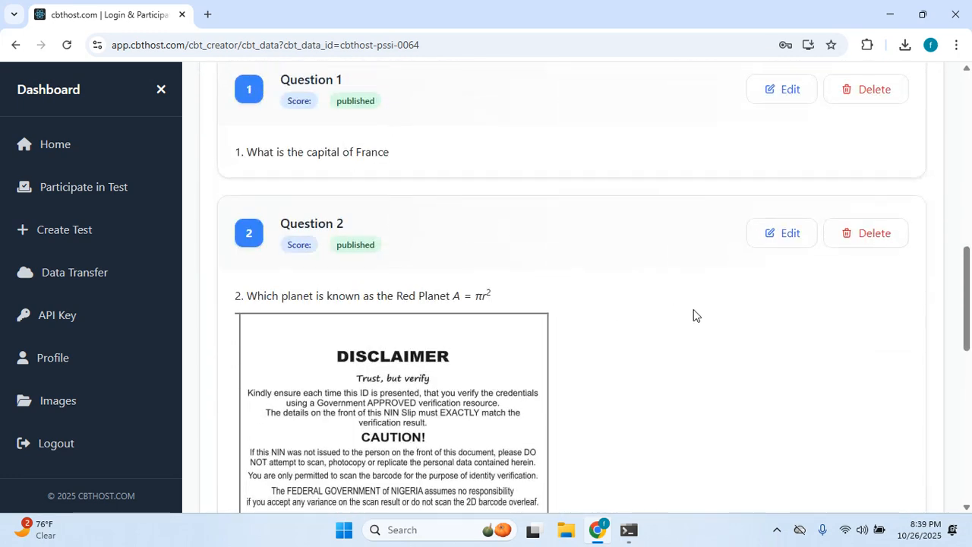
pyautogui.scroll(-8, 582, 321)
pyautogui.scroll(1, 585, 311)
pyautogui.scroll(17, 586, 307)
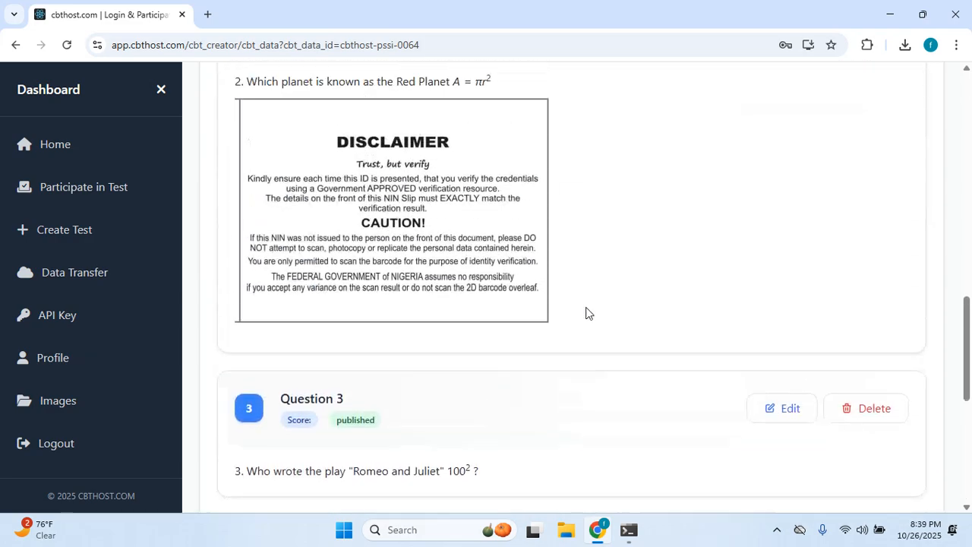
pyautogui.scroll(-16, 889, 397)
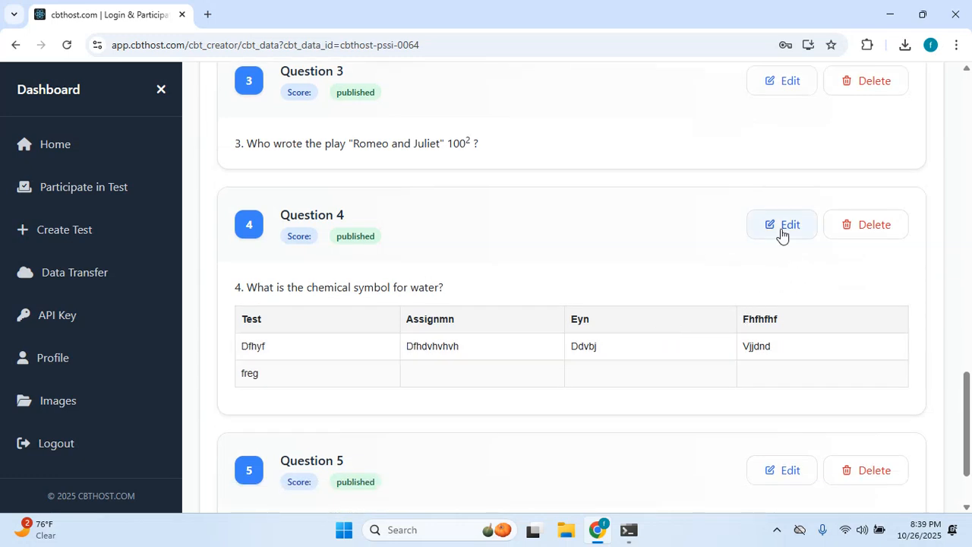
# Open question 4 for editing and review its four options, with H2O marked correct.
pyautogui.click(780, 228)
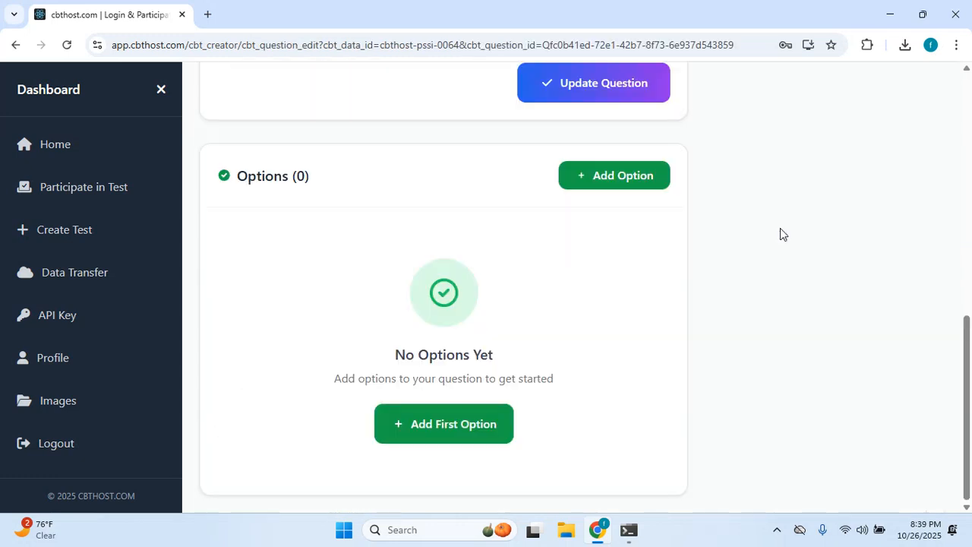
pyautogui.scroll(10, 511, 243)
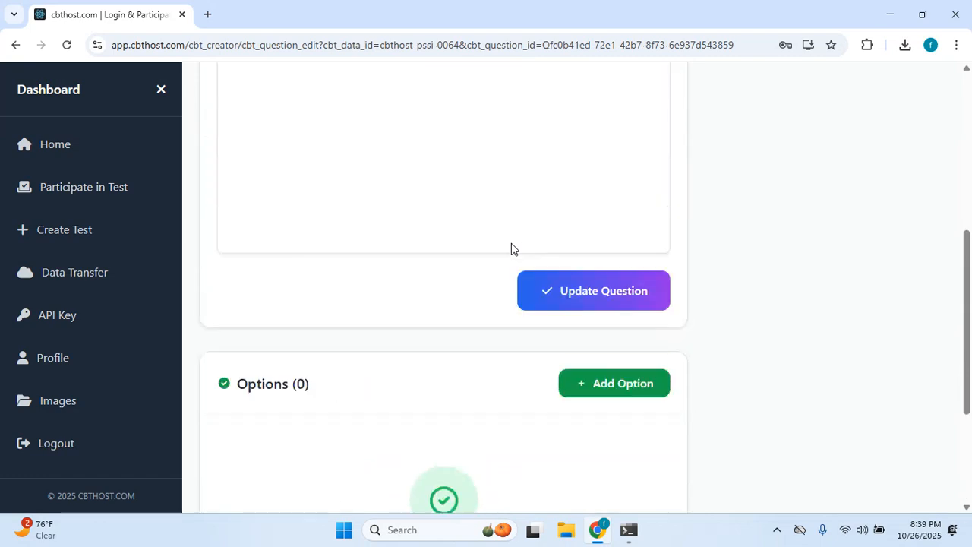
pyautogui.scroll(-5, 512, 243)
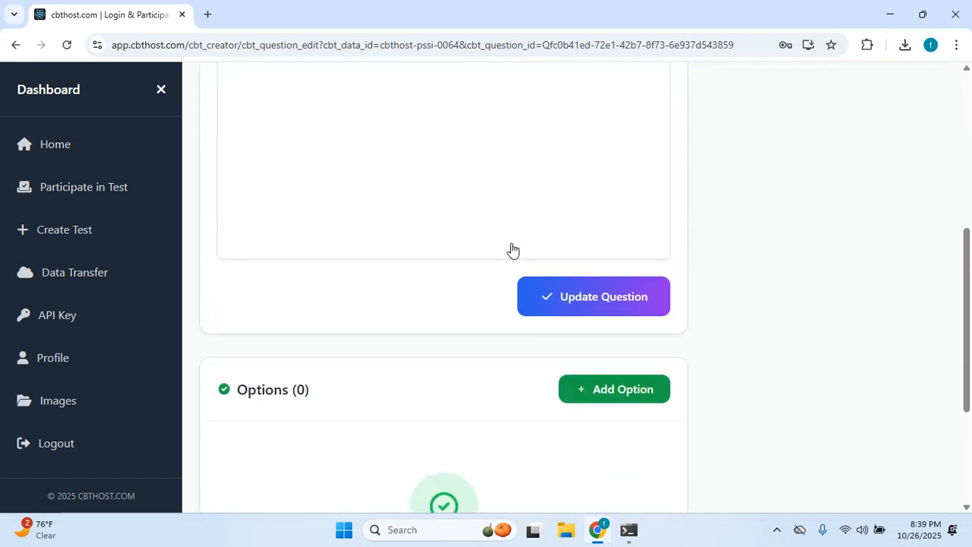
pyautogui.scroll(-2, 512, 244)
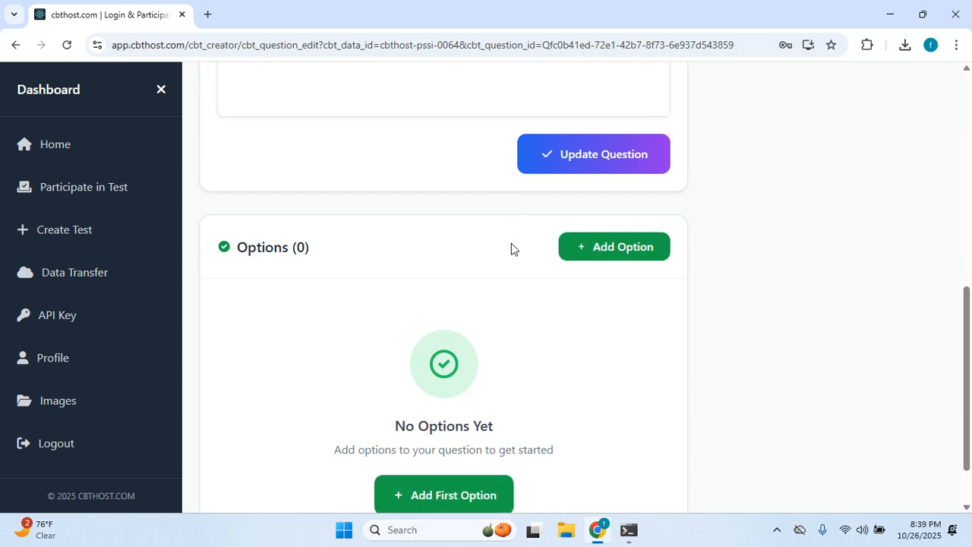
pyautogui.scroll(10, 511, 249)
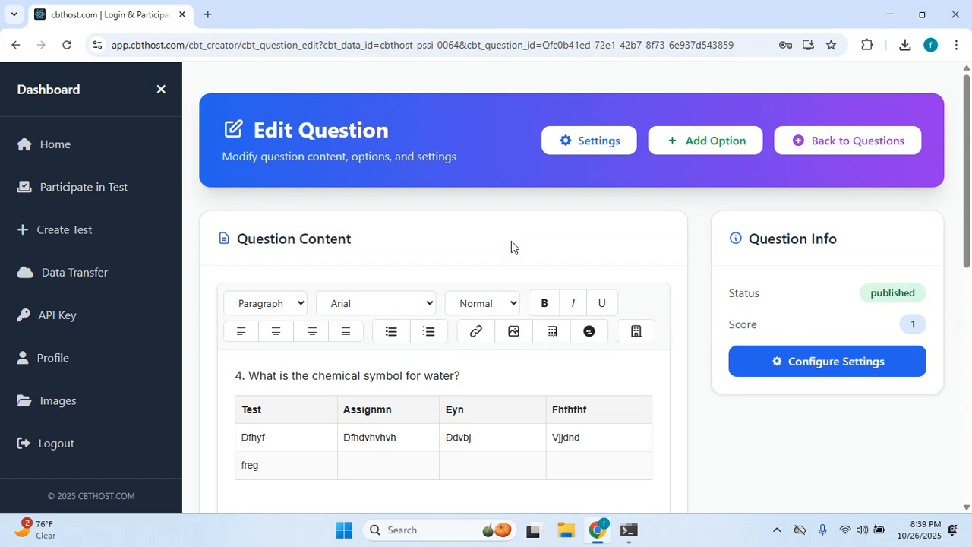
pyautogui.scroll(-1, 511, 241)
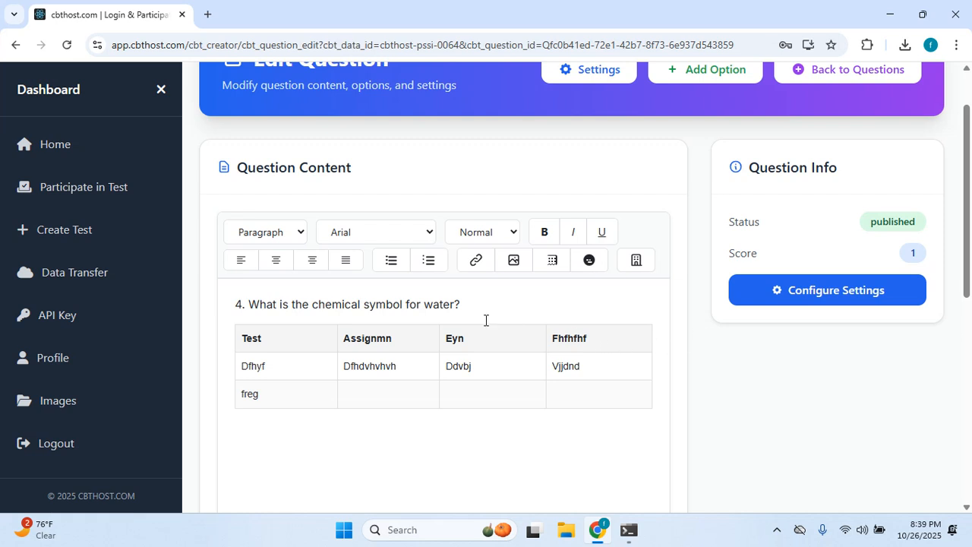
pyautogui.scroll(-1, 370, 296)
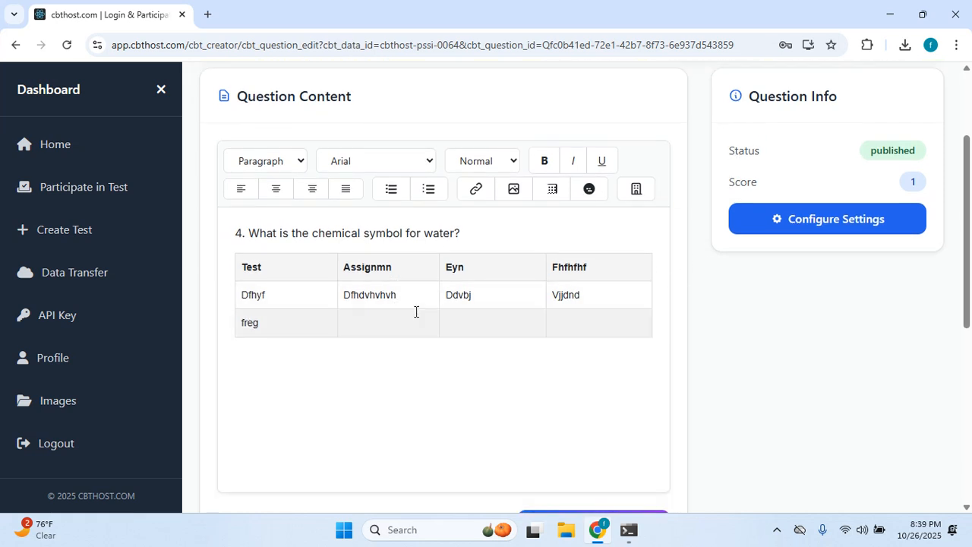
pyautogui.scroll(1, 449, 336)
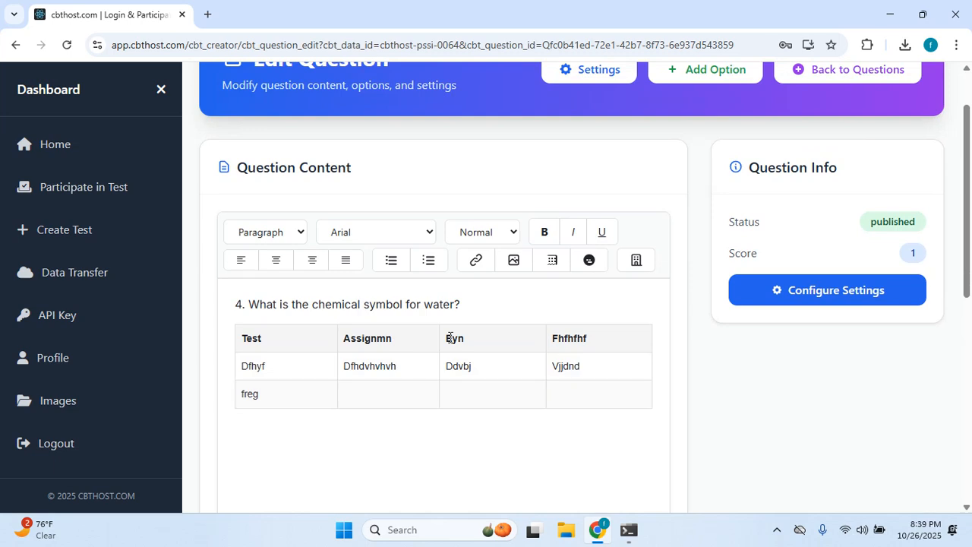
pyautogui.scroll(-6, 444, 328)
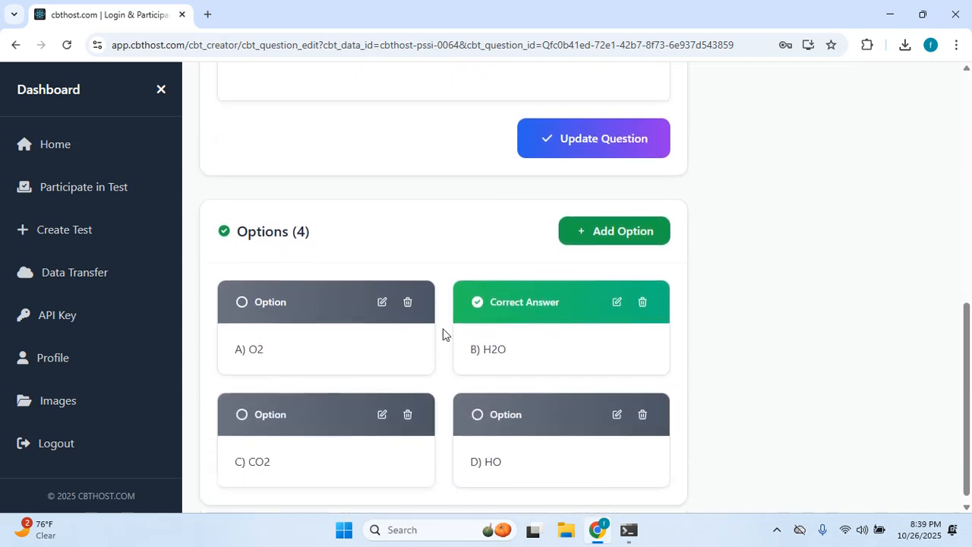
pyautogui.scroll(7, 445, 332)
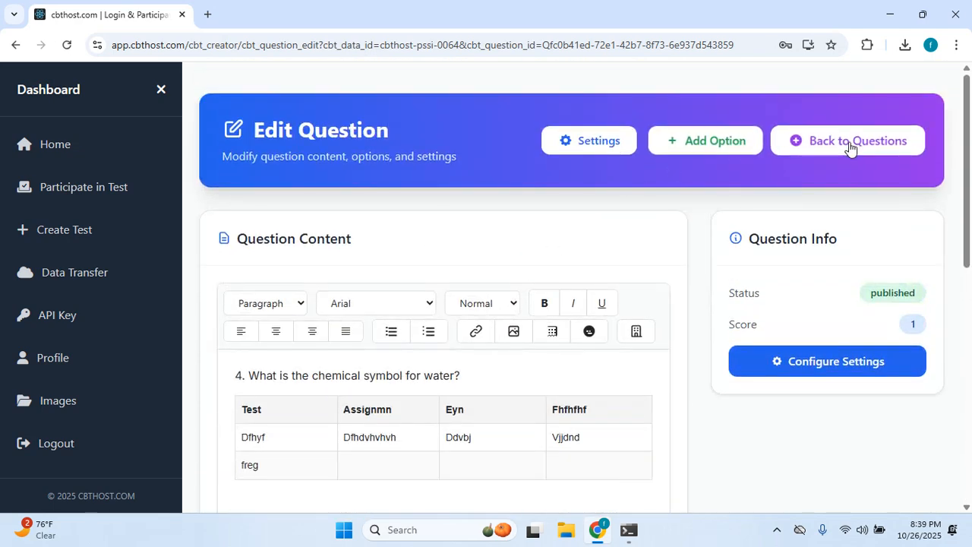
# Start a new option, check its Option Status choices, cancel it, and return to Questions.
pyautogui.click(720, 144)
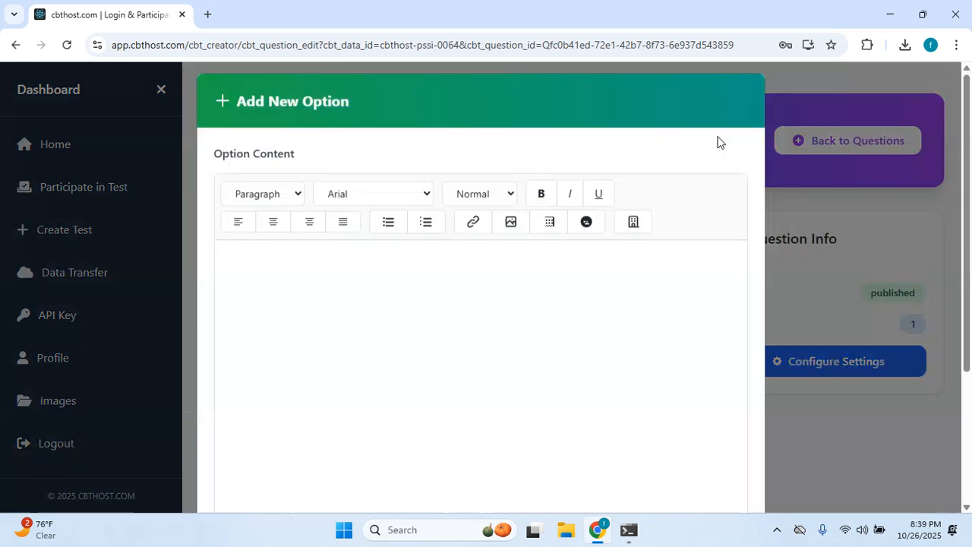
pyautogui.scroll(-5, 345, 272)
pyautogui.click(304, 405)
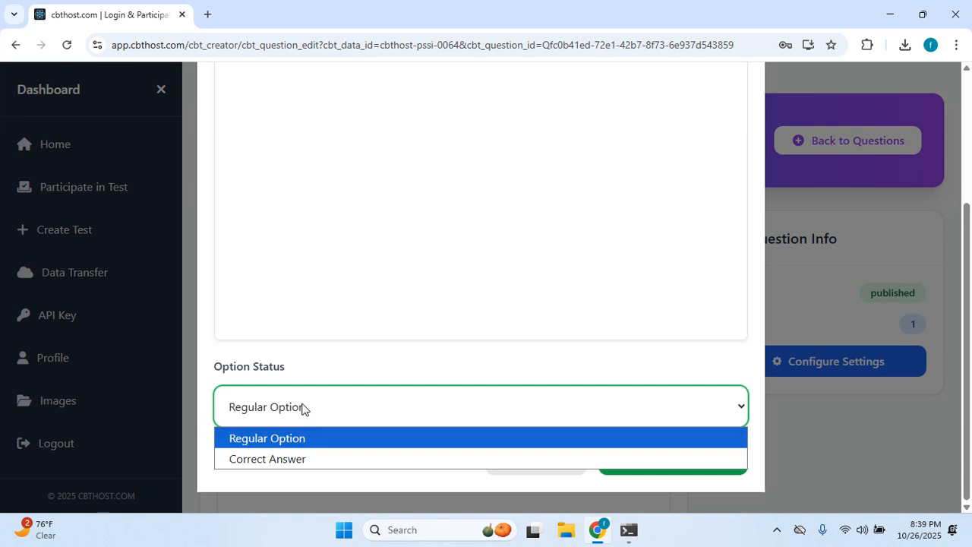
pyautogui.click(883, 430)
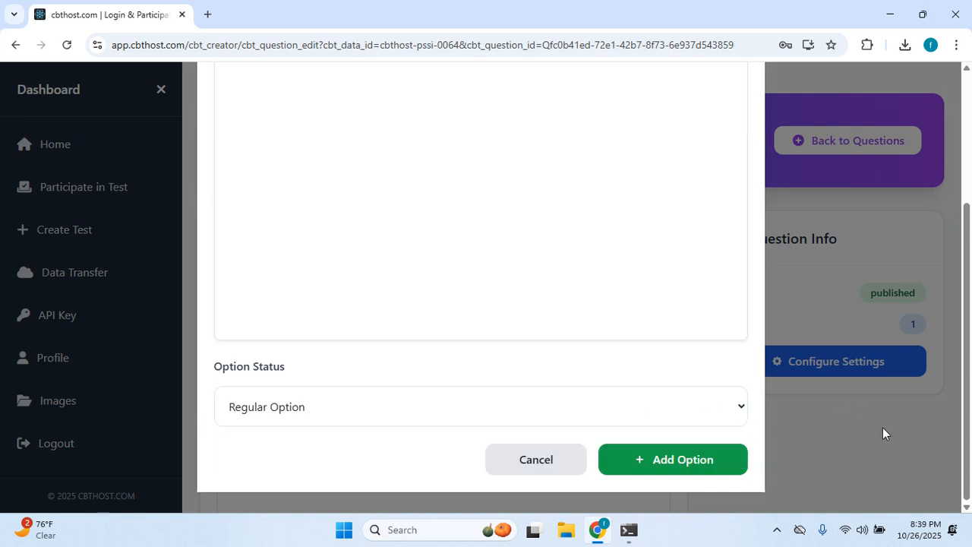
pyautogui.click(882, 428)
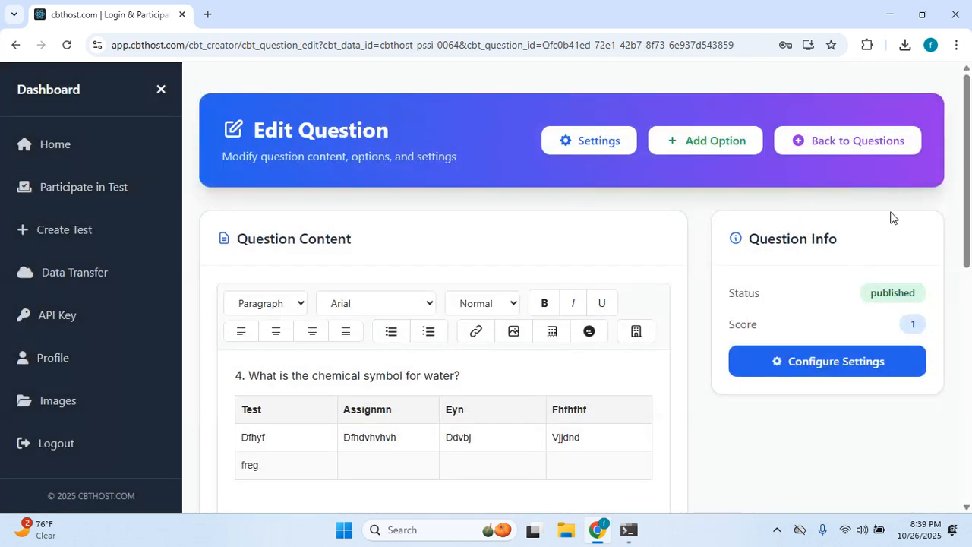
pyautogui.click(836, 152)
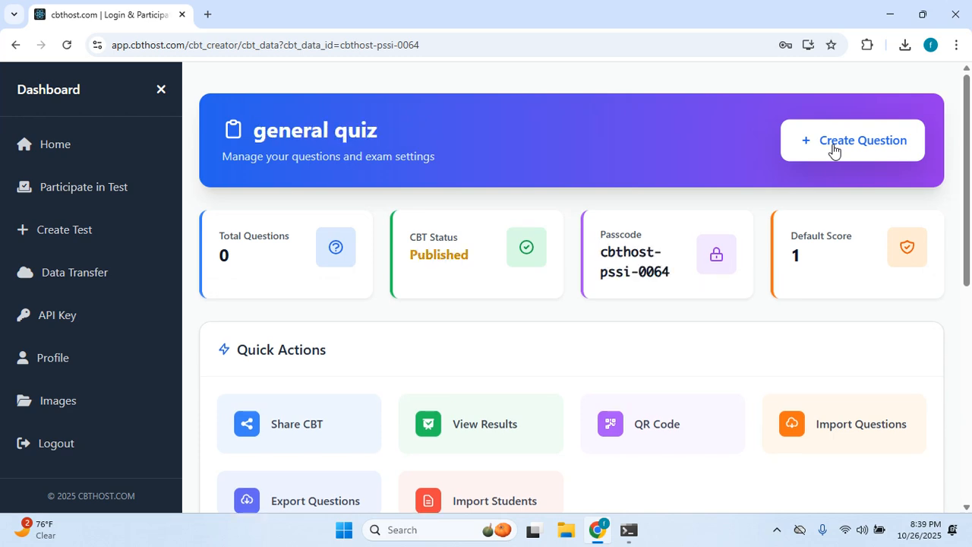
# Scroll down through the five published questions and back up to the header and stat cards.
pyautogui.scroll(-5, 792, 170)
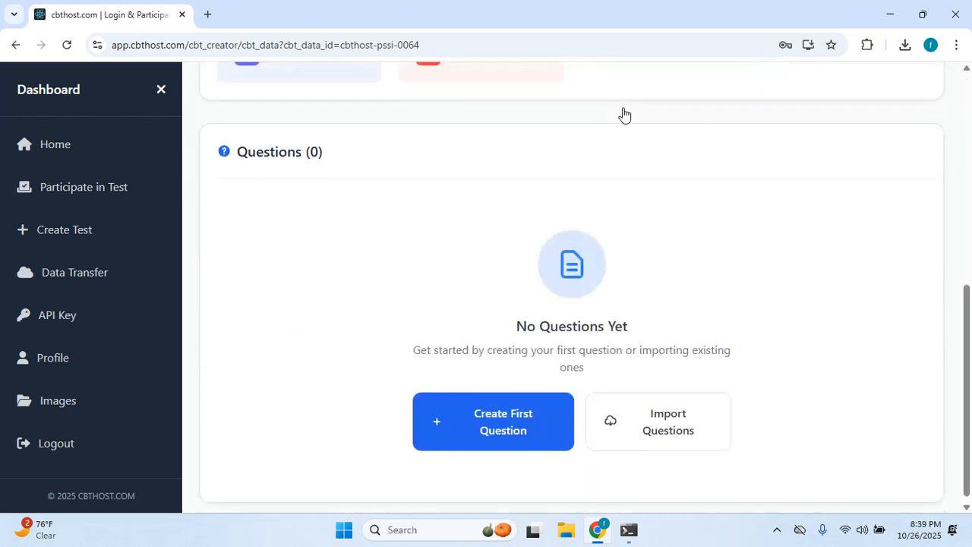
pyautogui.scroll(4, 449, 158)
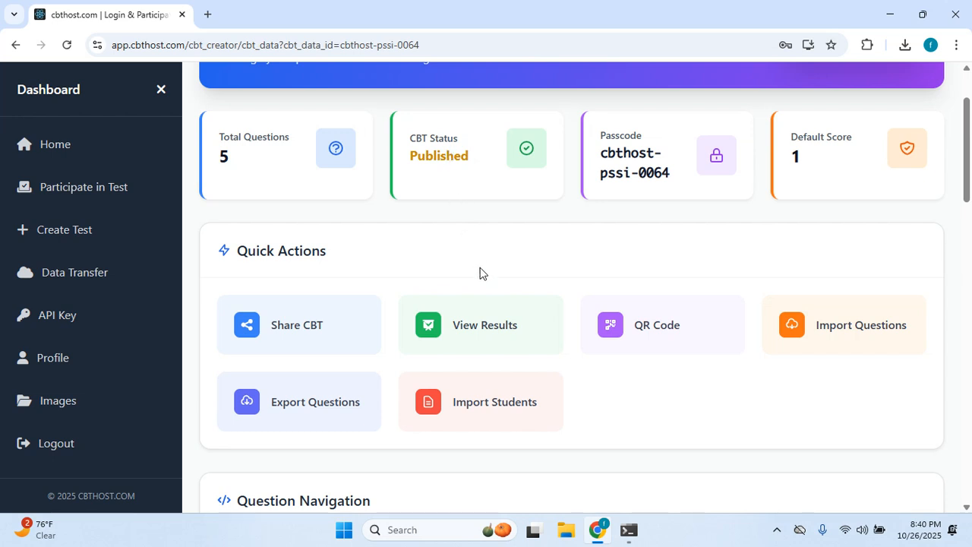
pyautogui.scroll(-2, 360, 316)
pyautogui.scroll(-15, 386, 297)
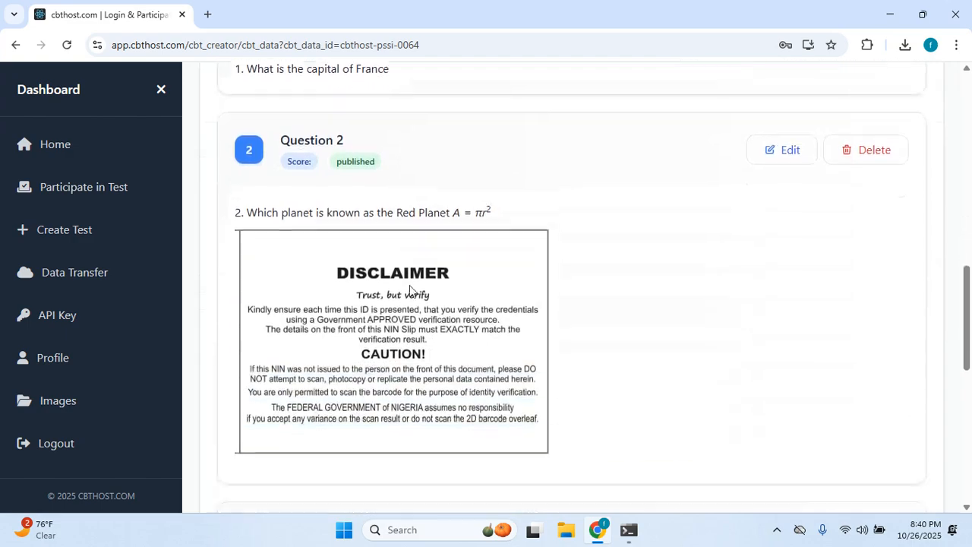
pyautogui.scroll(18, 497, 276)
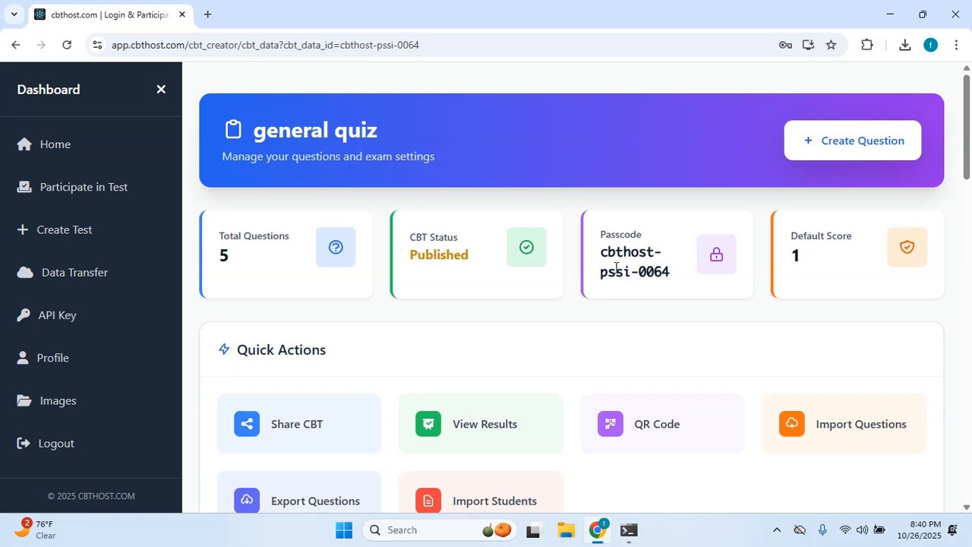
# Open Export Questions from Quick Actions to get the quiz's questions as JSON.
pyautogui.scroll(-1, 508, 382)
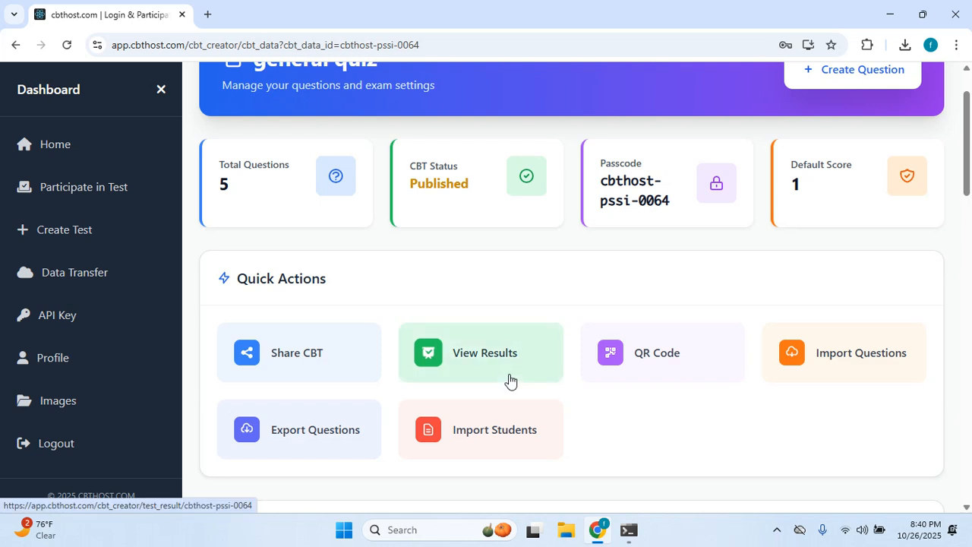
pyautogui.scroll(-2, 514, 375)
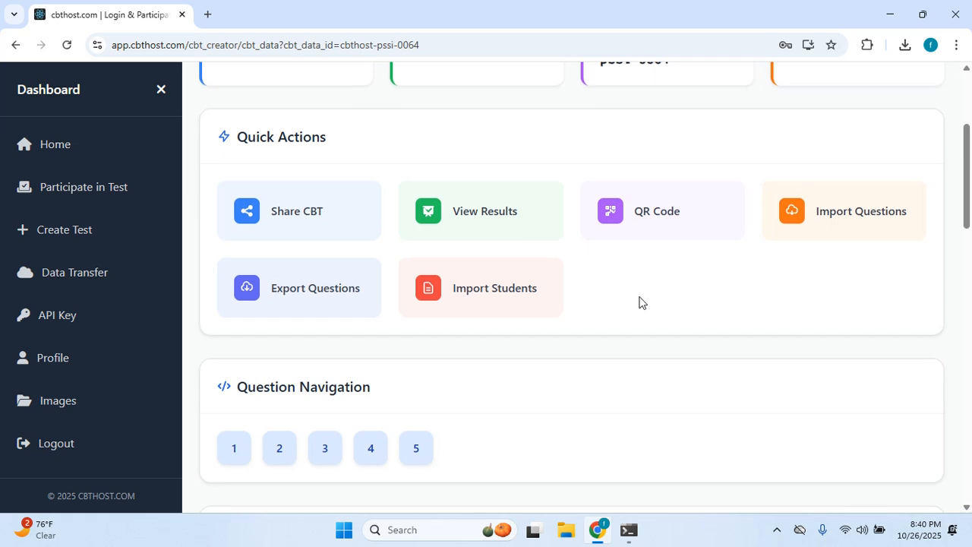
pyautogui.scroll(2, 639, 298)
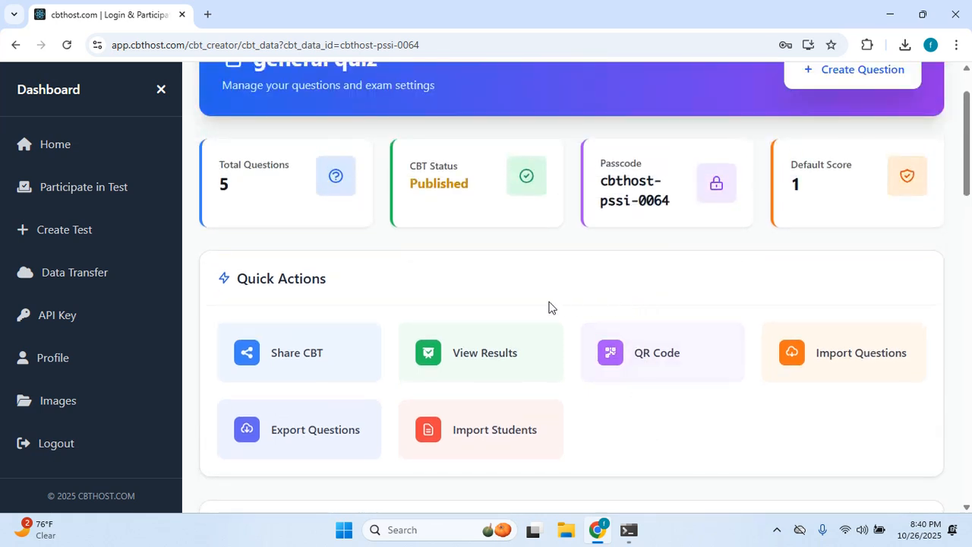
pyautogui.scroll(-2, 549, 306)
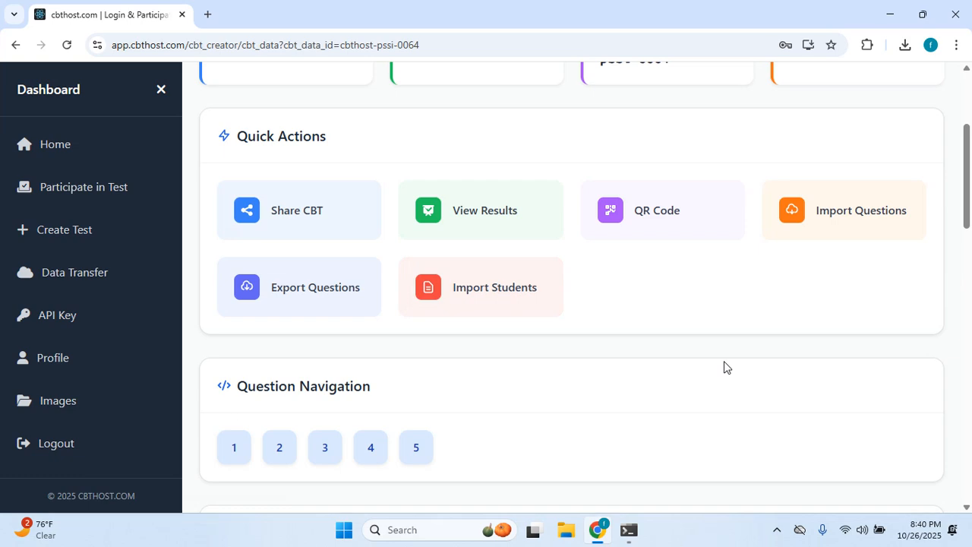
pyautogui.click(317, 292)
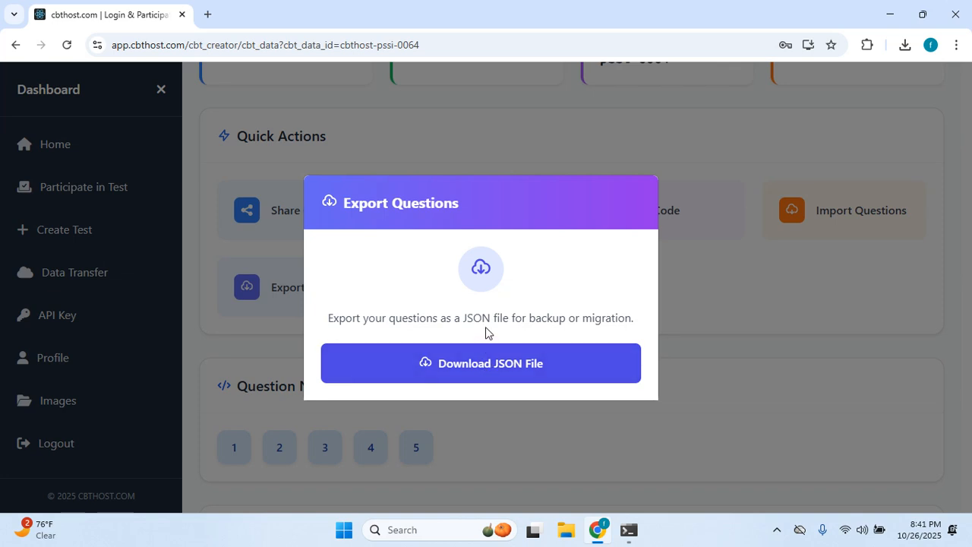
# Download cbthost-pssi-0064_questions.json (125 KB) and close the Export Questions dialog.
pyautogui.click(461, 366)
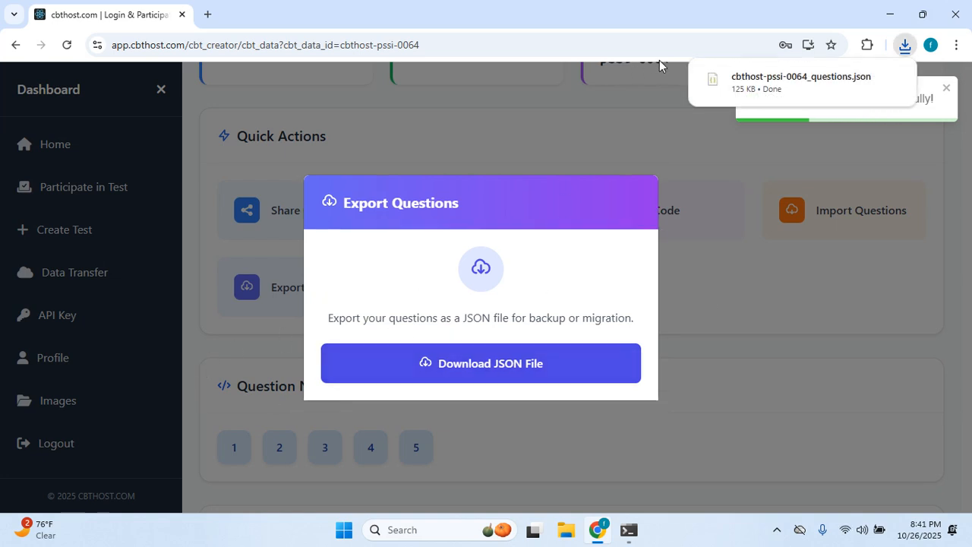
pyautogui.click(713, 403)
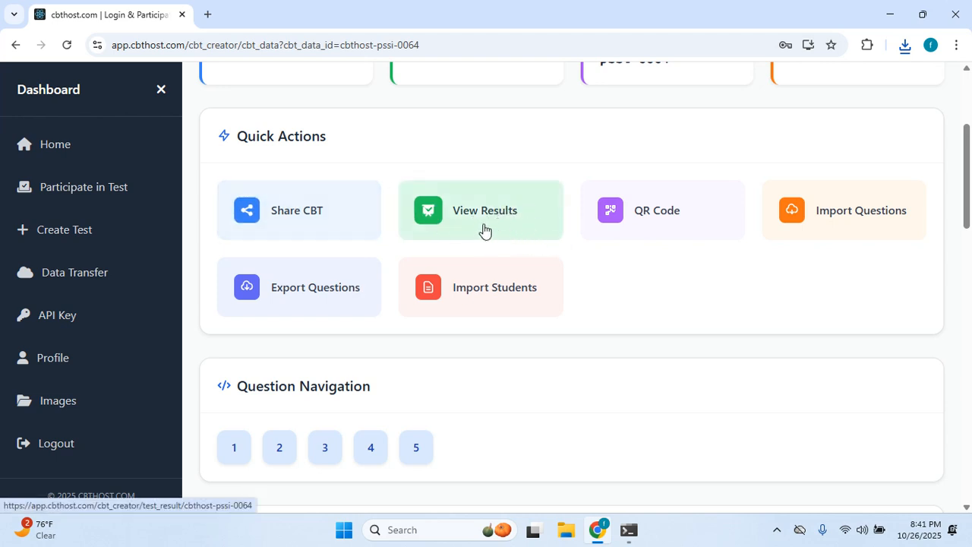
# Open the QR Code card in Quick Actions to reach the quiz's Test Verification page.
pyautogui.scroll(4, 471, 212)
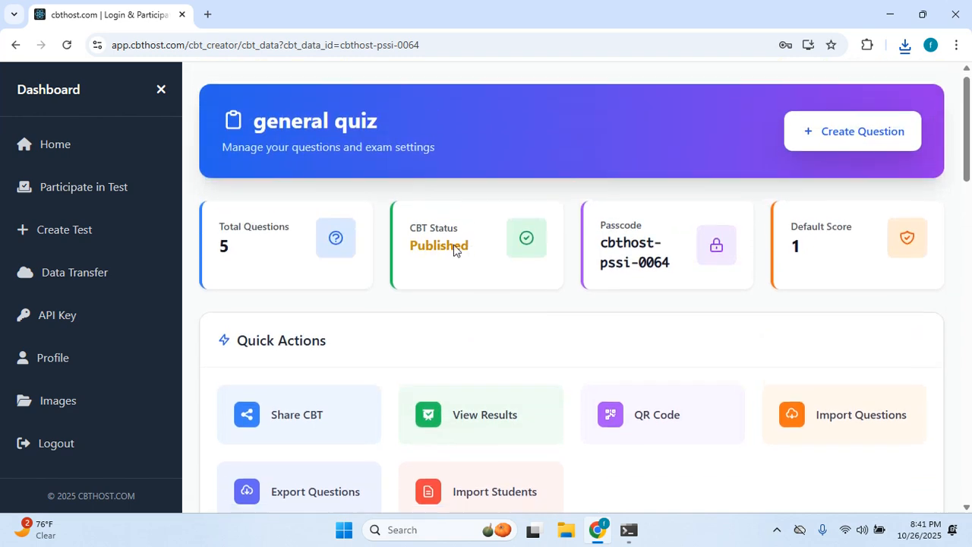
pyautogui.scroll(-4, 456, 247)
pyautogui.scroll(2, 448, 251)
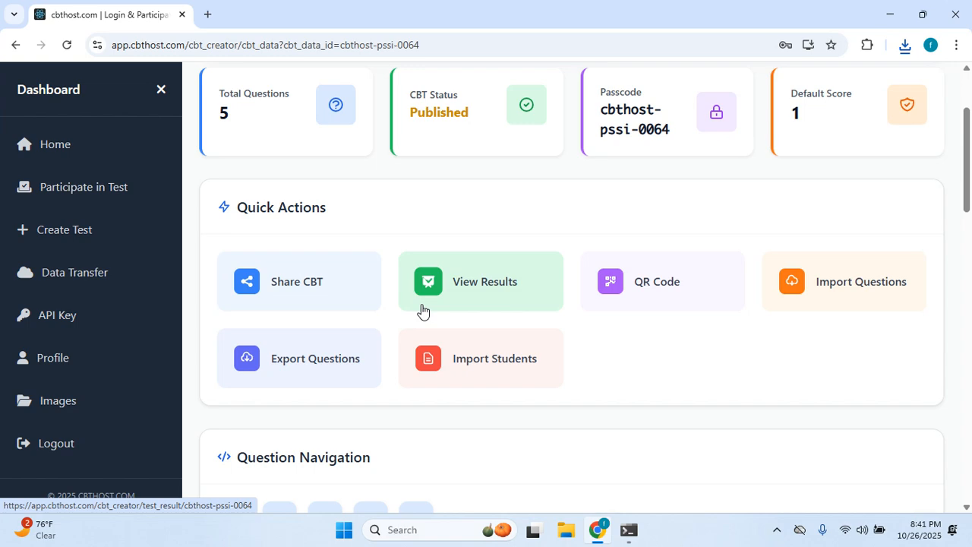
pyautogui.click(645, 285)
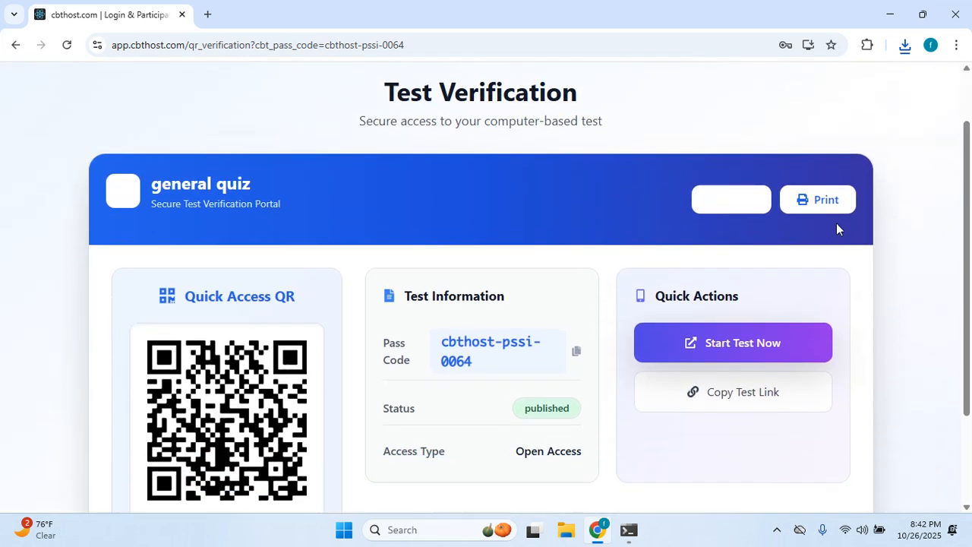
# Preview the printable verification document and send it to Chrome's print dialog.
pyautogui.click(829, 202)
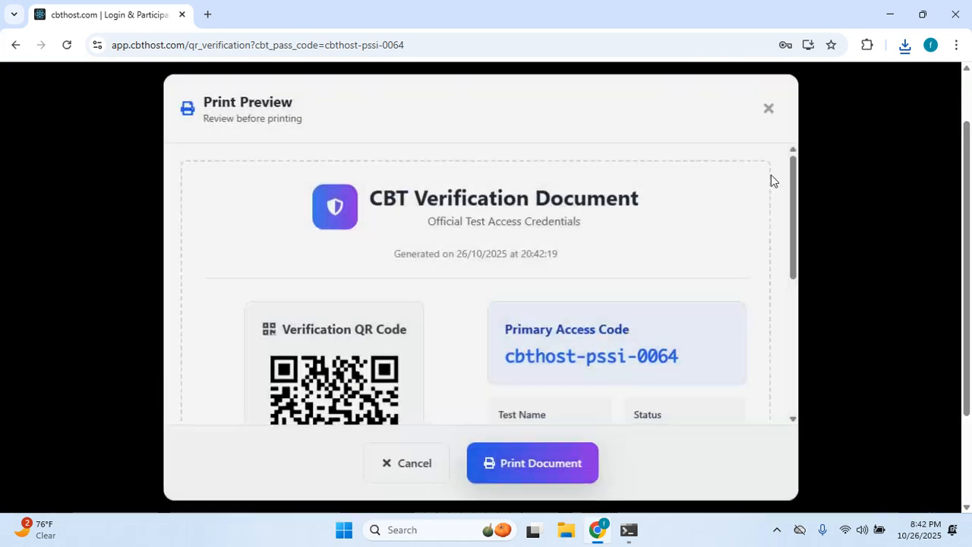
pyautogui.scroll(-2, 540, 250)
pyautogui.click(534, 451)
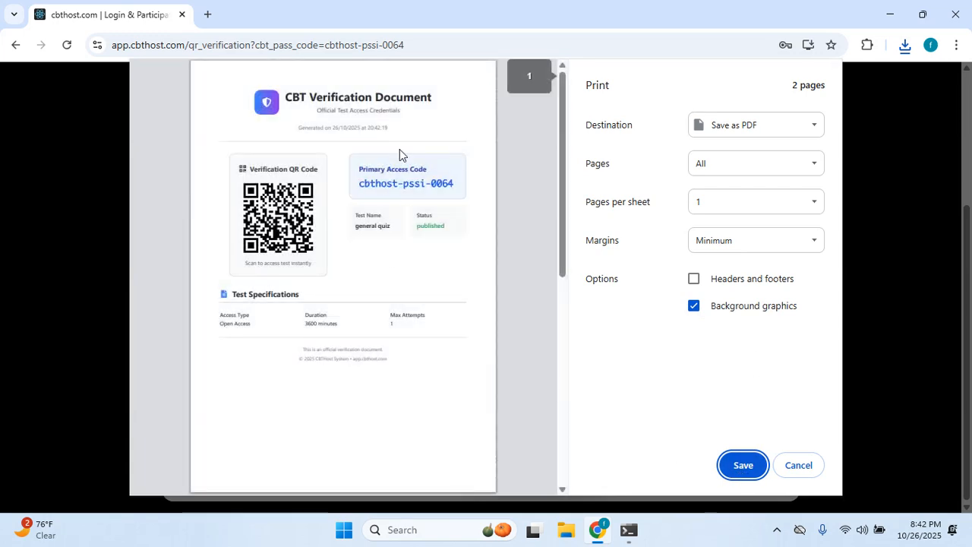
pyautogui.scroll(-4, 399, 163)
pyautogui.scroll(-3, 402, 178)
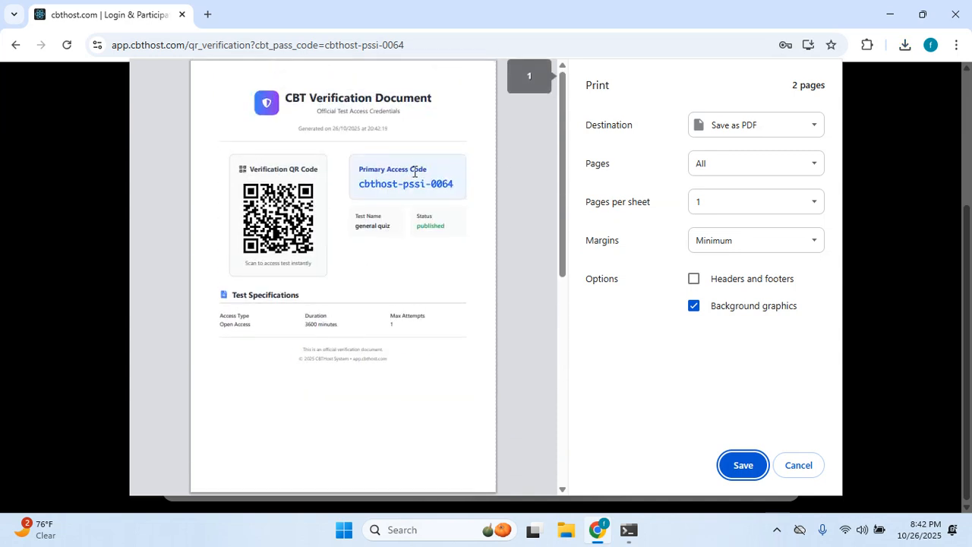
pyautogui.scroll(-1, 364, 156)
pyautogui.scroll(1, 364, 157)
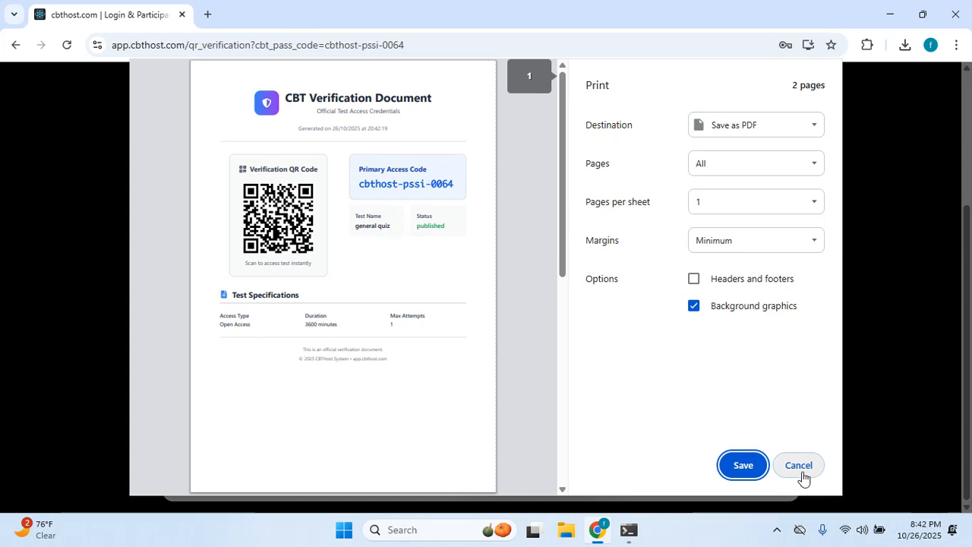
pyautogui.scroll(-5, 322, 297)
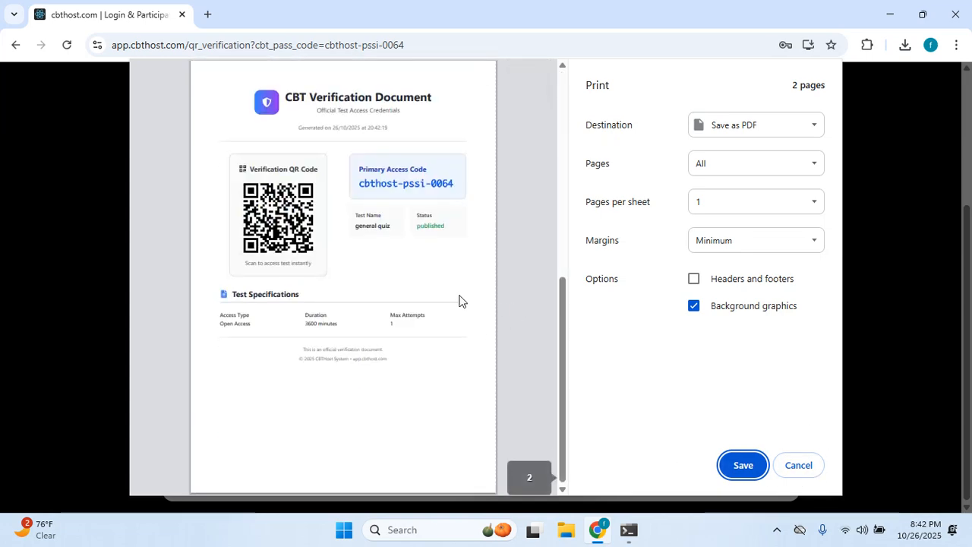
# Cancel printing, close the Print Preview, and go back to the quiz's creator dashboard.
pyautogui.click(802, 465)
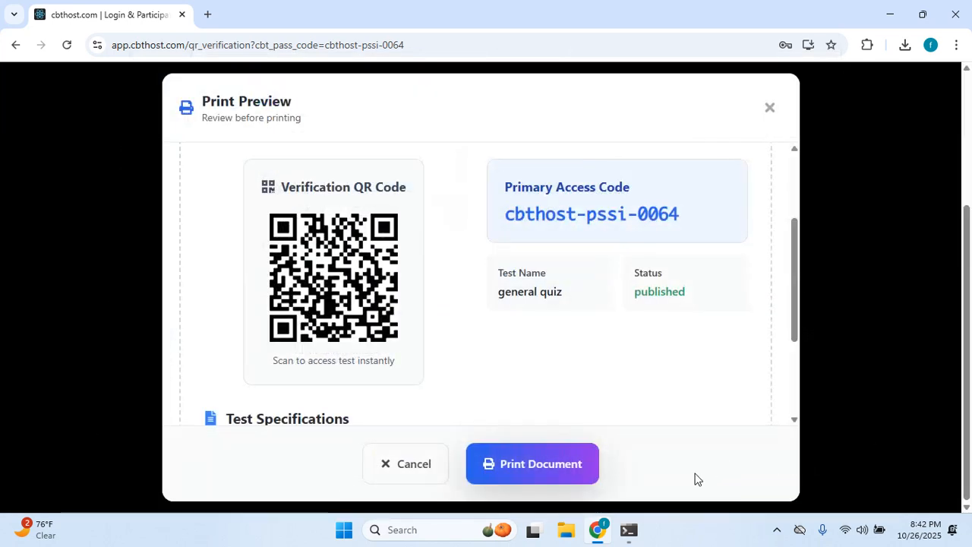
pyautogui.click(396, 461)
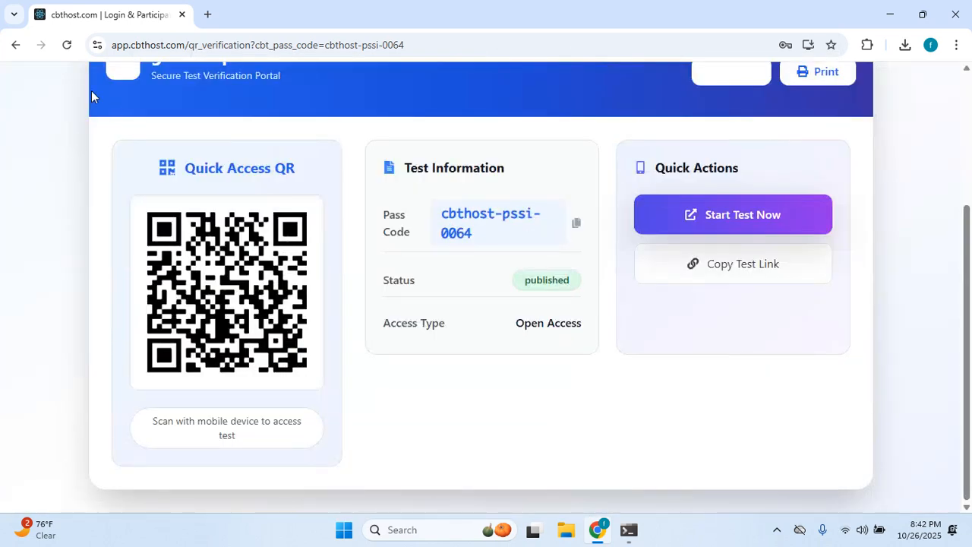
pyautogui.click(16, 45)
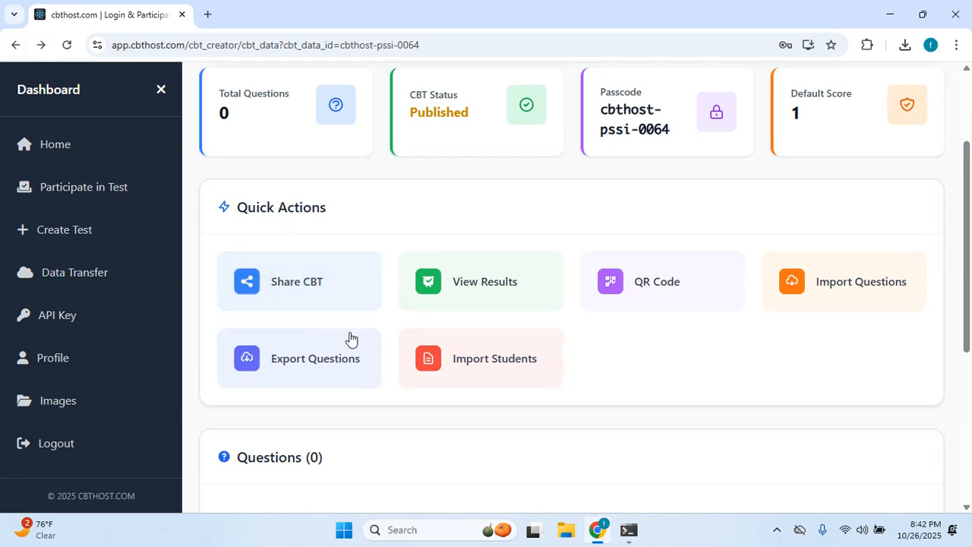
# Copy the Direct Link from the Share CBT window, then close the window.
pyautogui.click(300, 286)
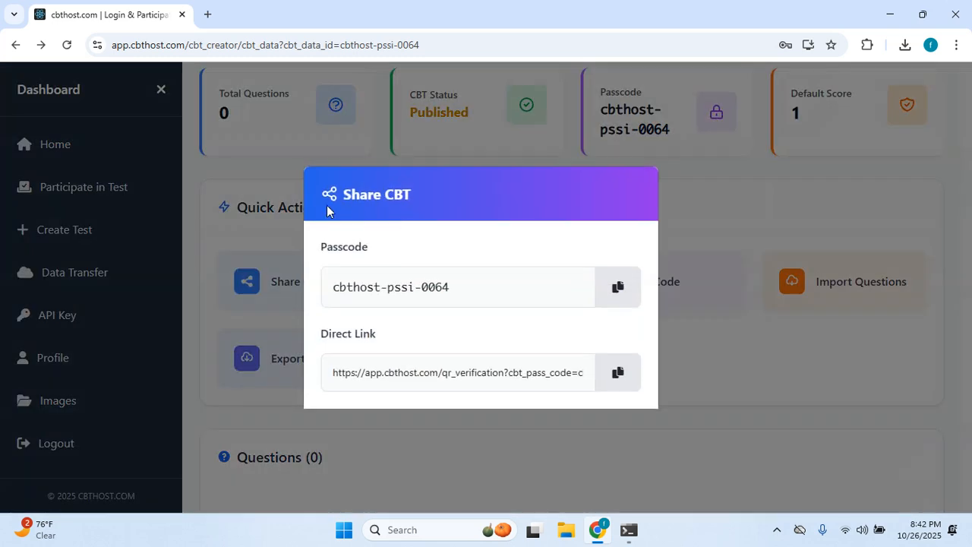
pyautogui.click(619, 377)
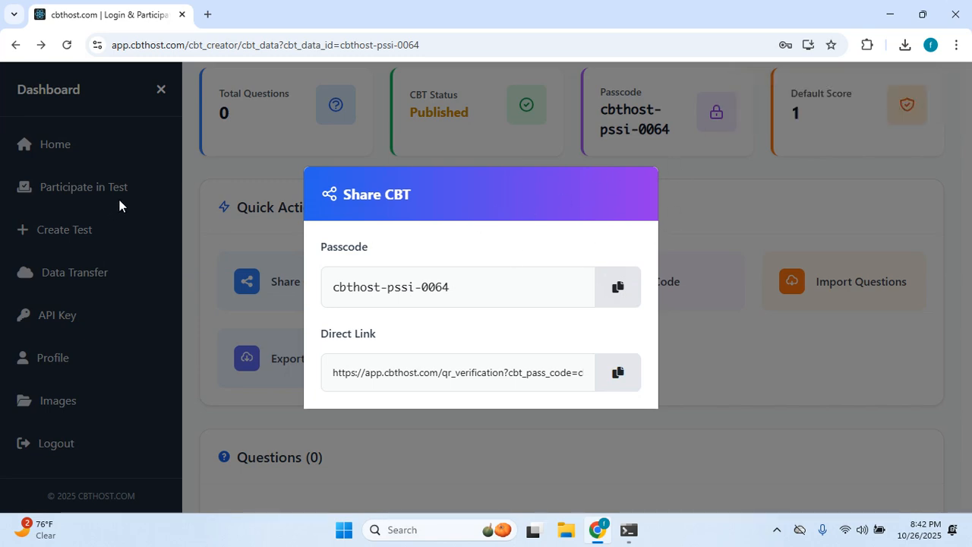
pyautogui.click(779, 430)
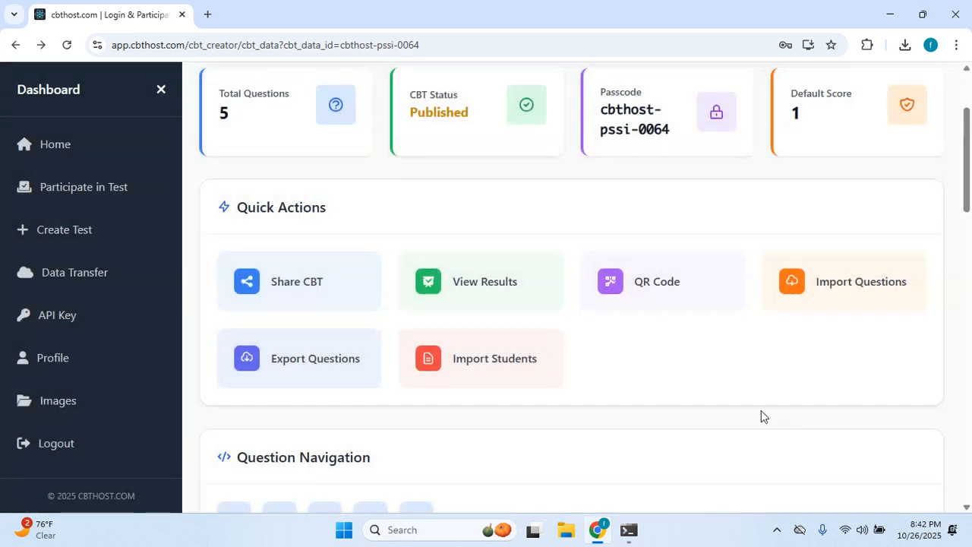
# Scroll the question list, then log out of the creator account from the sidebar.
pyautogui.scroll(2, 337, 302)
pyautogui.scroll(-3, 335, 295)
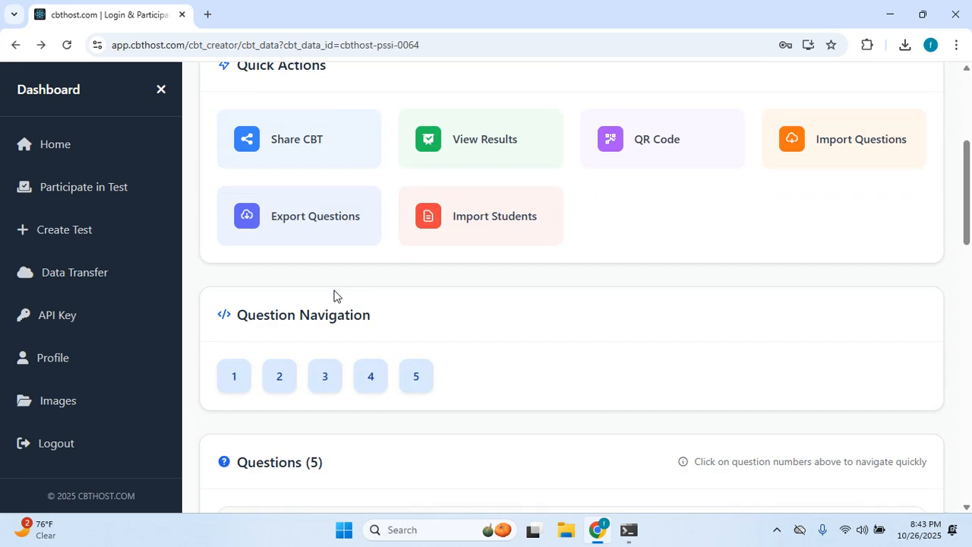
pyautogui.scroll(-3, 30, 471)
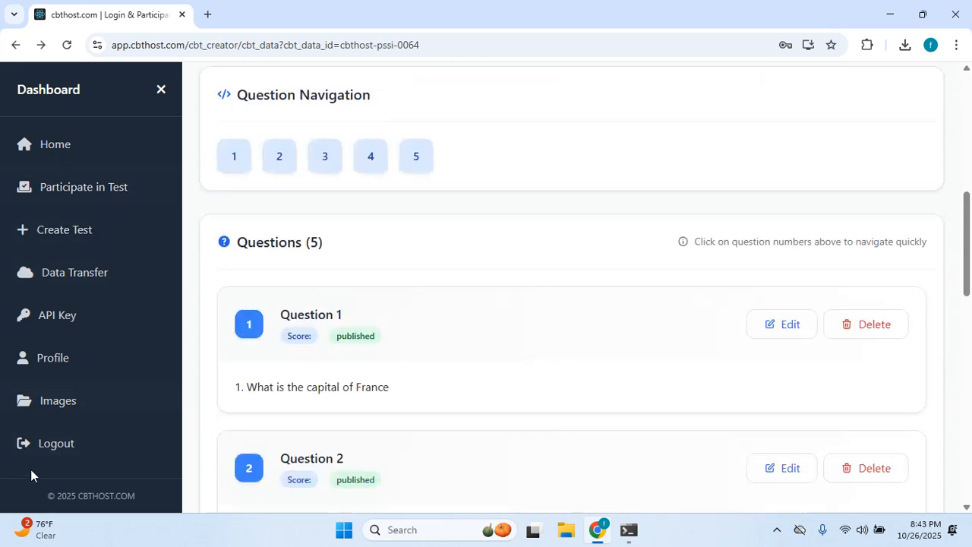
pyautogui.scroll(-1, 300, 412)
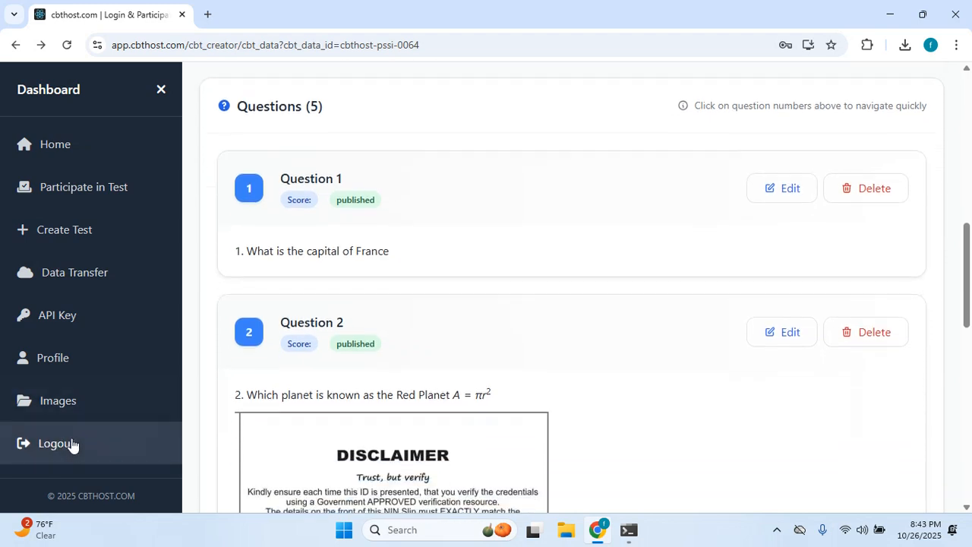
pyautogui.click(66, 445)
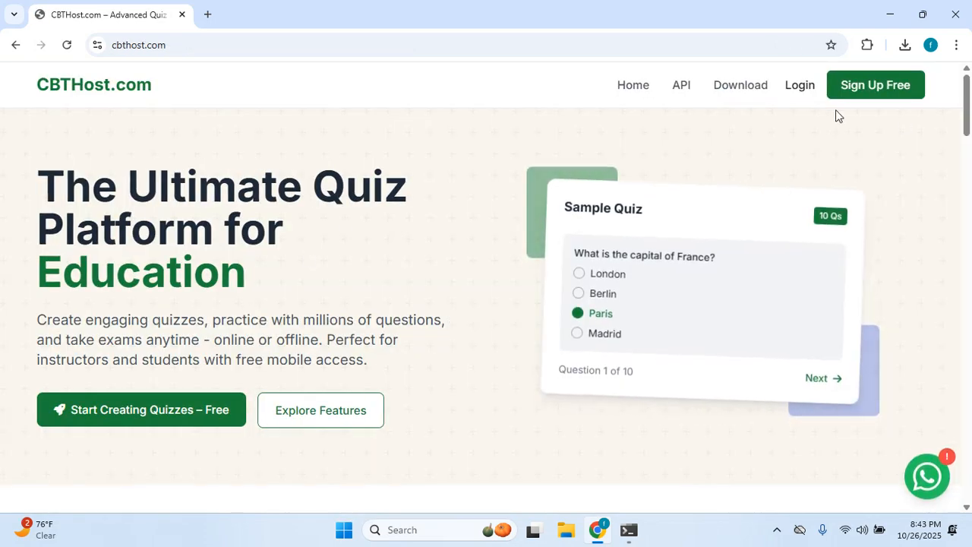
# Go to the sign-in page, then load the copied direct quiz link in a new browser tab.
pyautogui.click(801, 94)
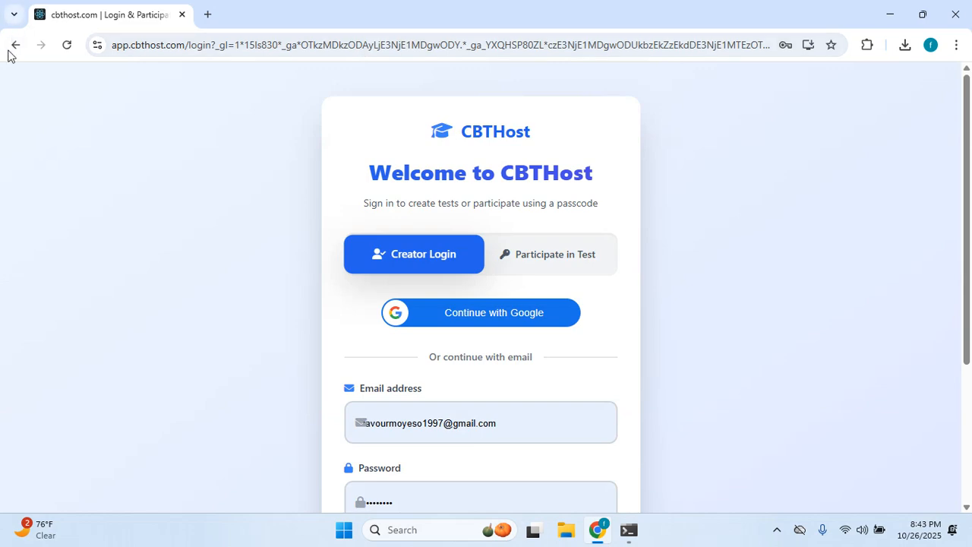
pyautogui.click(207, 14)
pyautogui.hotkey('ctrl', 'v')
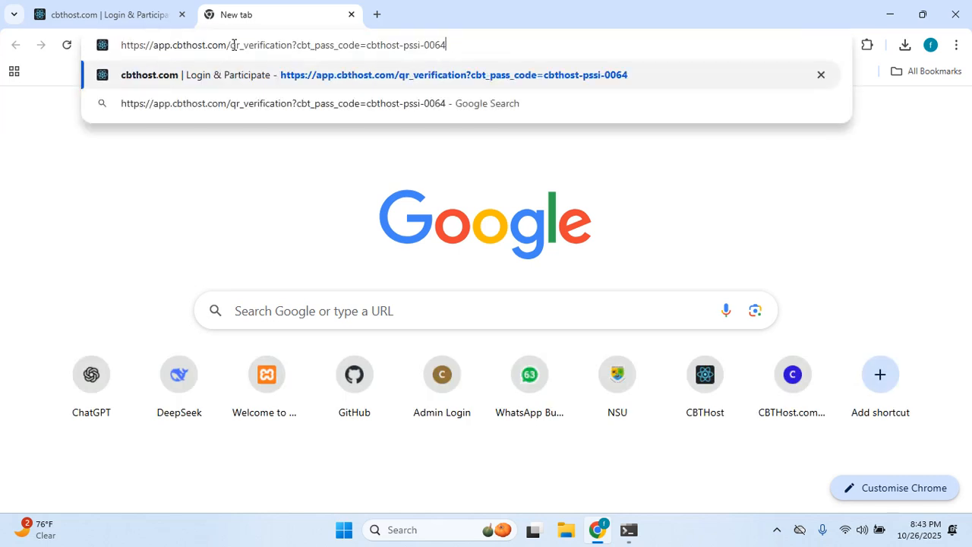
pyautogui.press('Return')
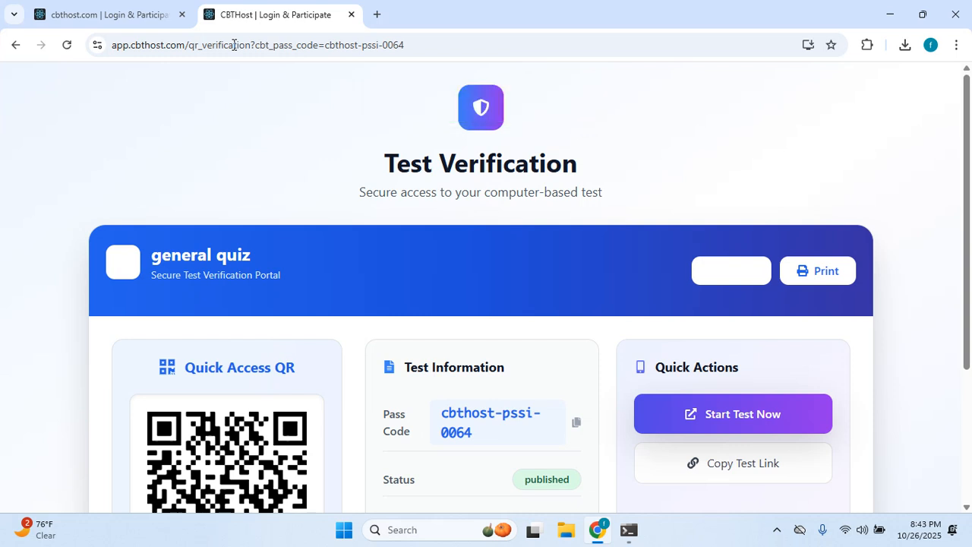
# Start the general quiz and choose Continue with Google on the Join Your Test page.
pyautogui.scroll(-2, 327, 126)
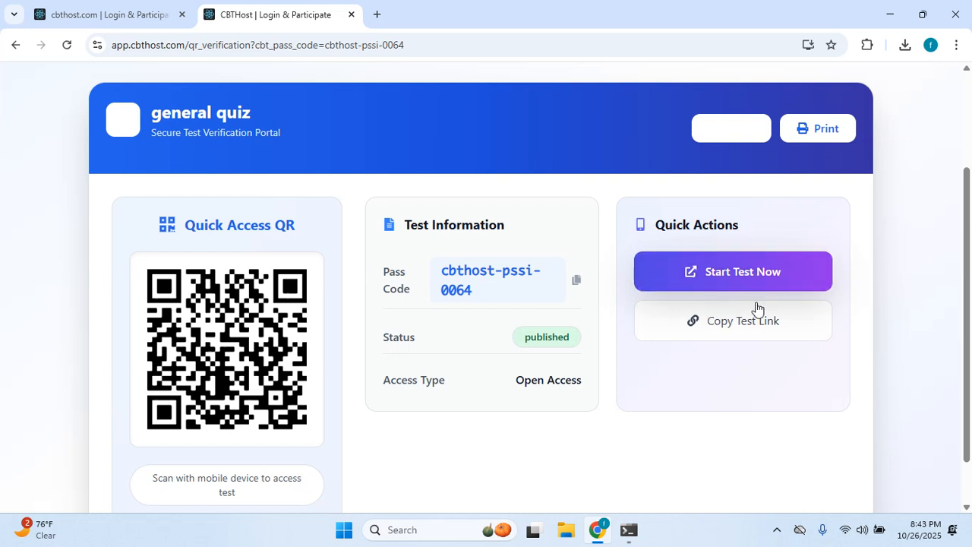
pyautogui.click(724, 273)
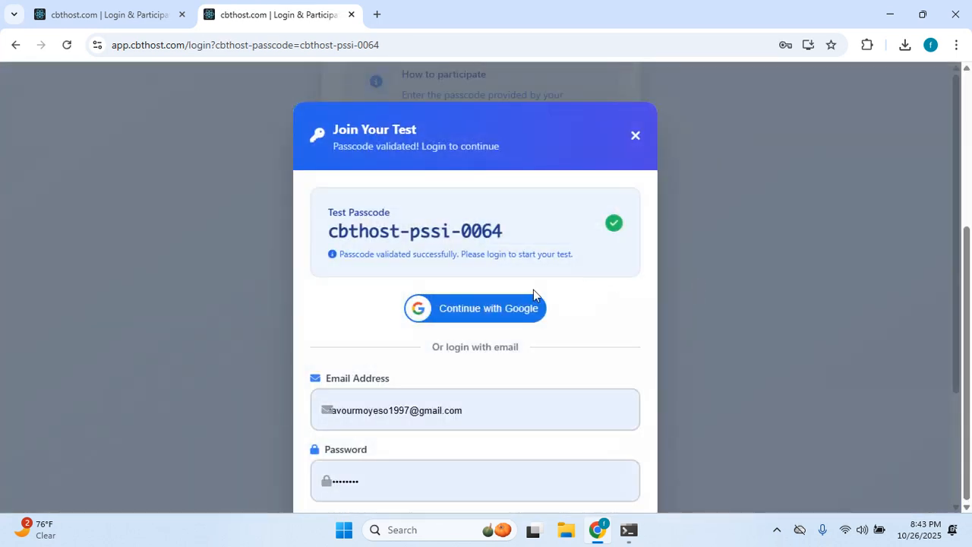
pyautogui.scroll(-2, 825, 372)
pyautogui.scroll(2, 604, 317)
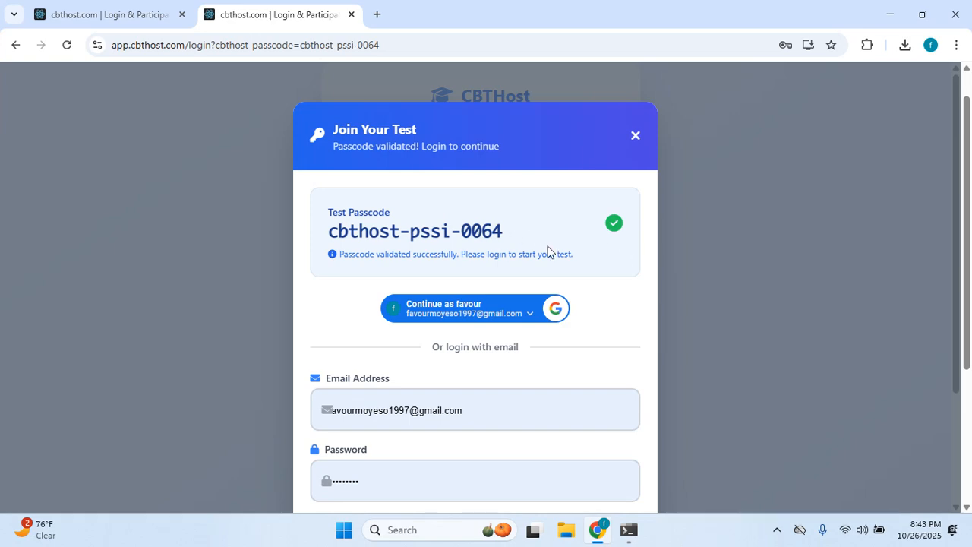
pyautogui.scroll(-2, 478, 265)
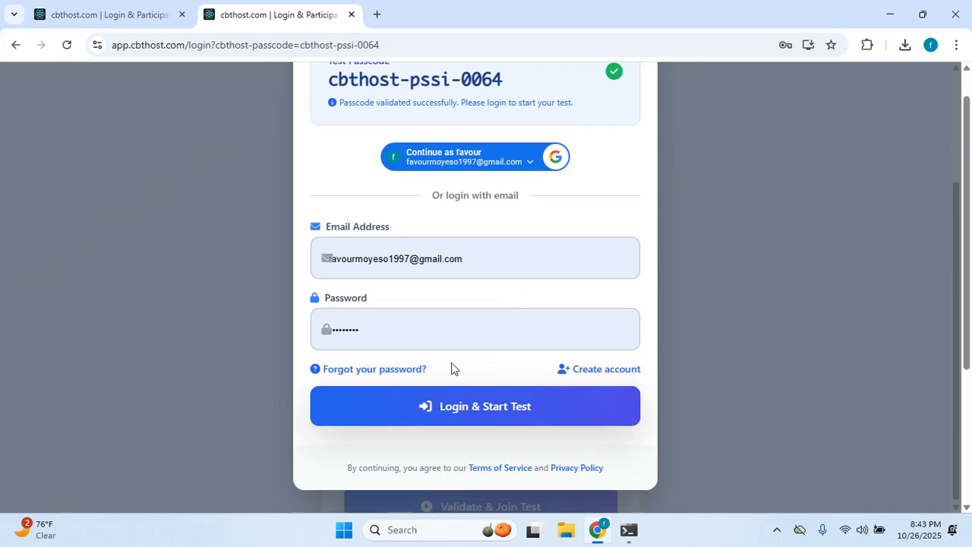
pyautogui.scroll(2, 451, 190)
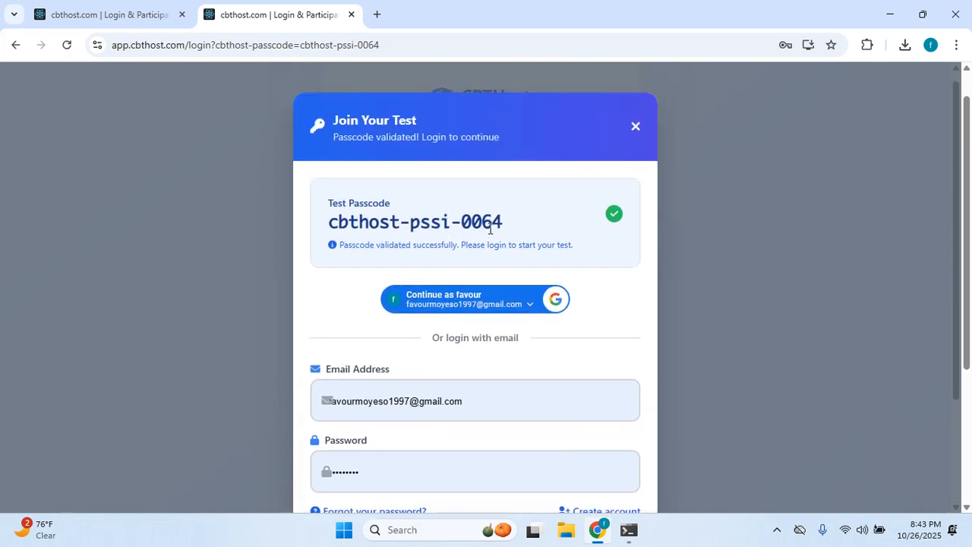
pyautogui.click(476, 307)
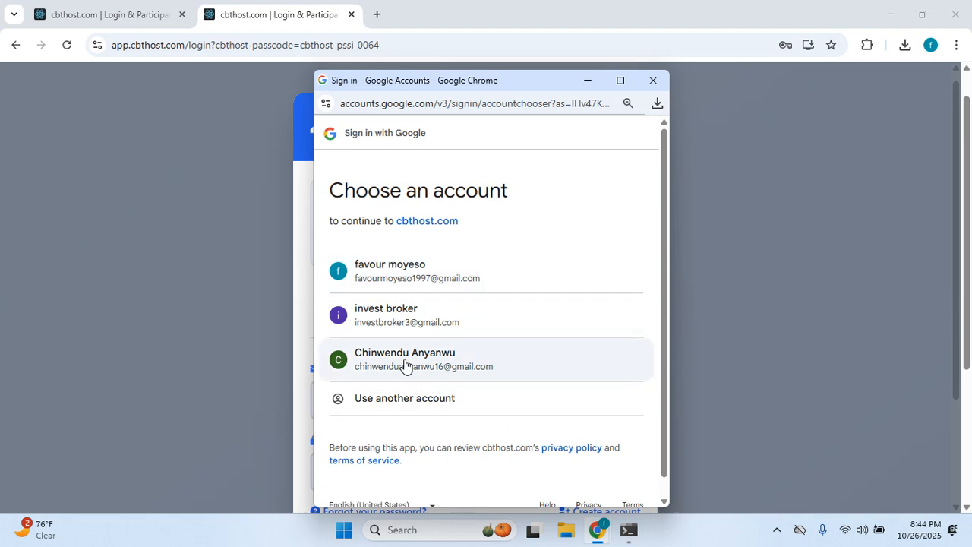
# Pick a different Google account and allow access to finish signing in to CBTHost.
pyautogui.click(470, 283)
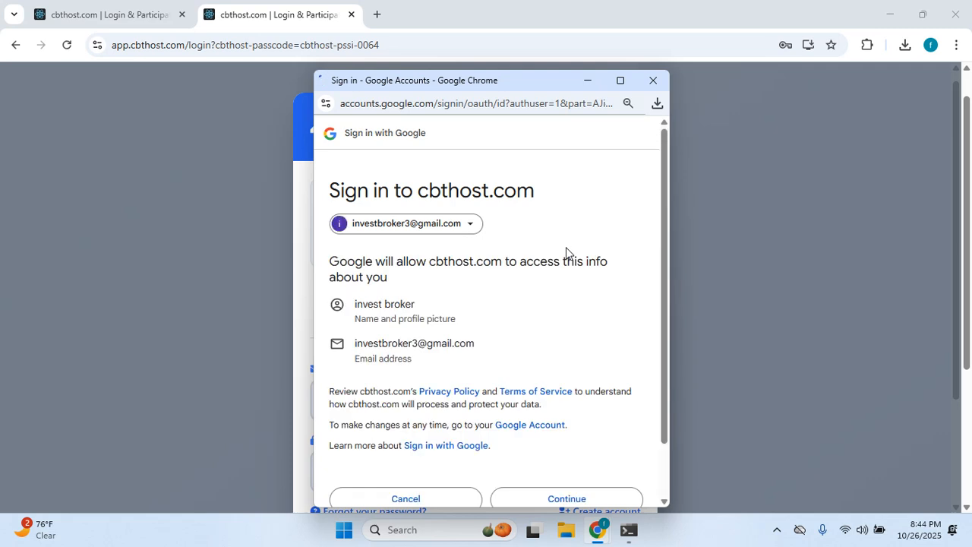
pyautogui.scroll(-2, 554, 465)
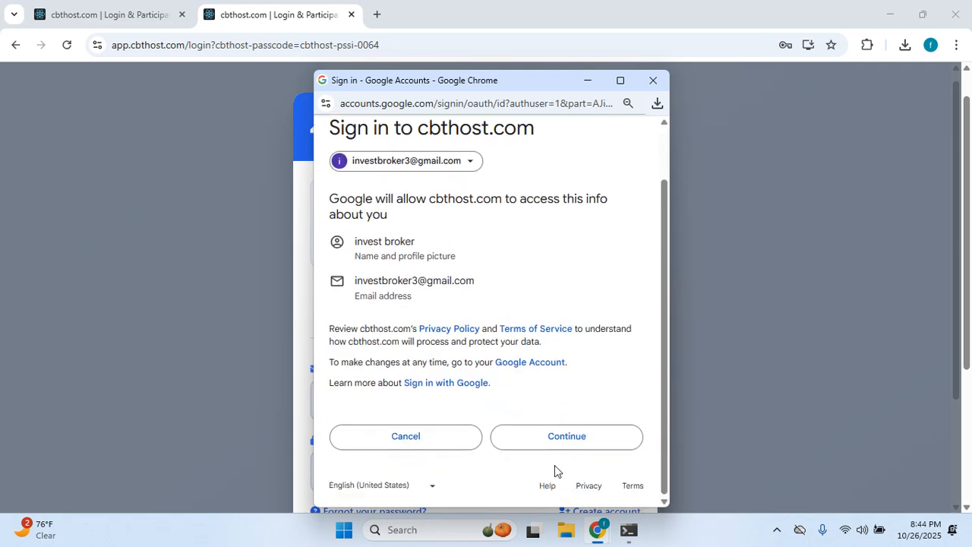
pyautogui.click(574, 441)
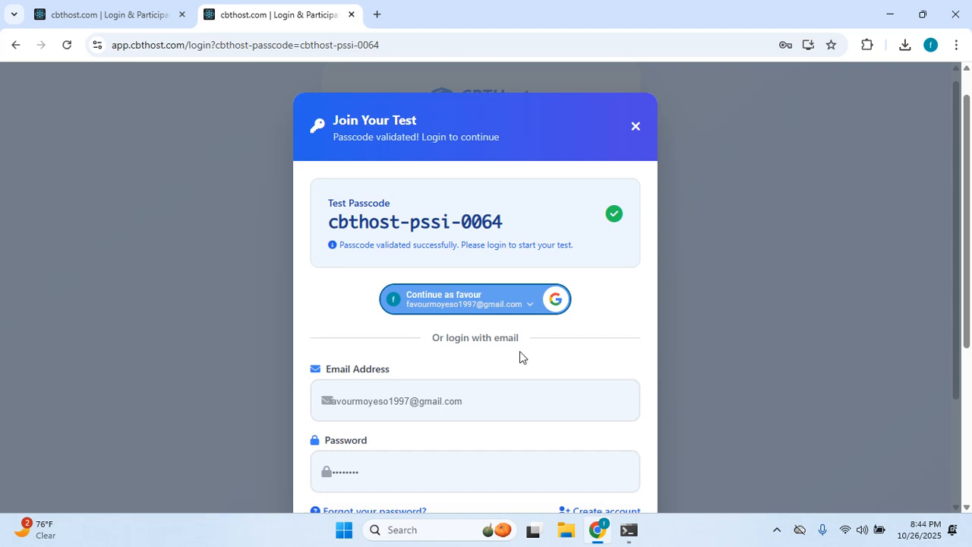
pyautogui.scroll(-3, 520, 351)
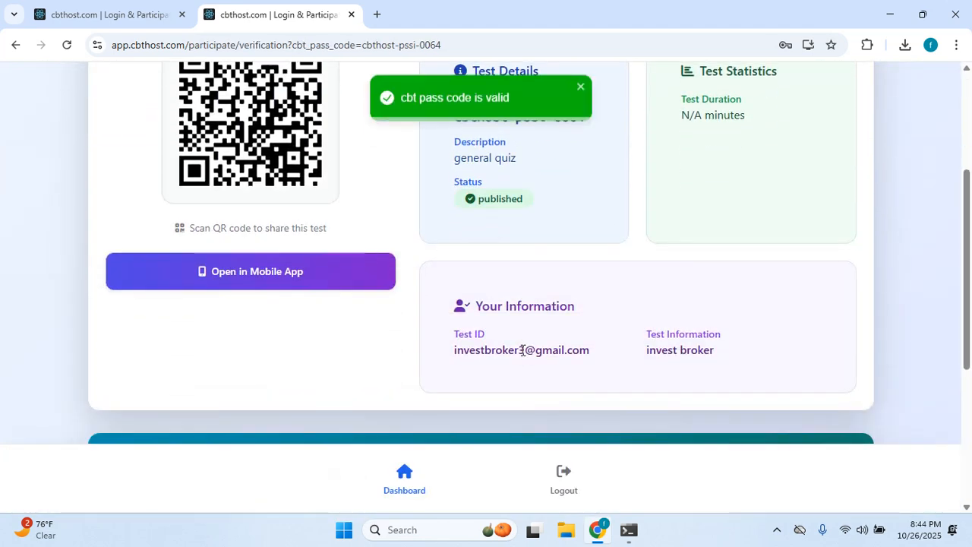
# Scroll to Test Verification and delete the last characters of the Test ID.
pyautogui.scroll(3, 522, 349)
pyautogui.scroll(-2, 515, 328)
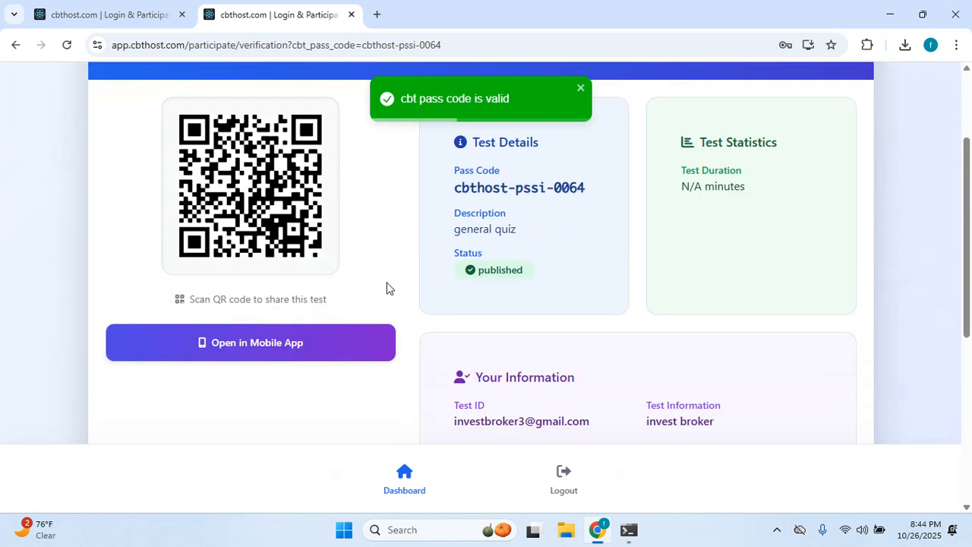
pyautogui.scroll(-1, 433, 277)
pyautogui.scroll(-1, 439, 279)
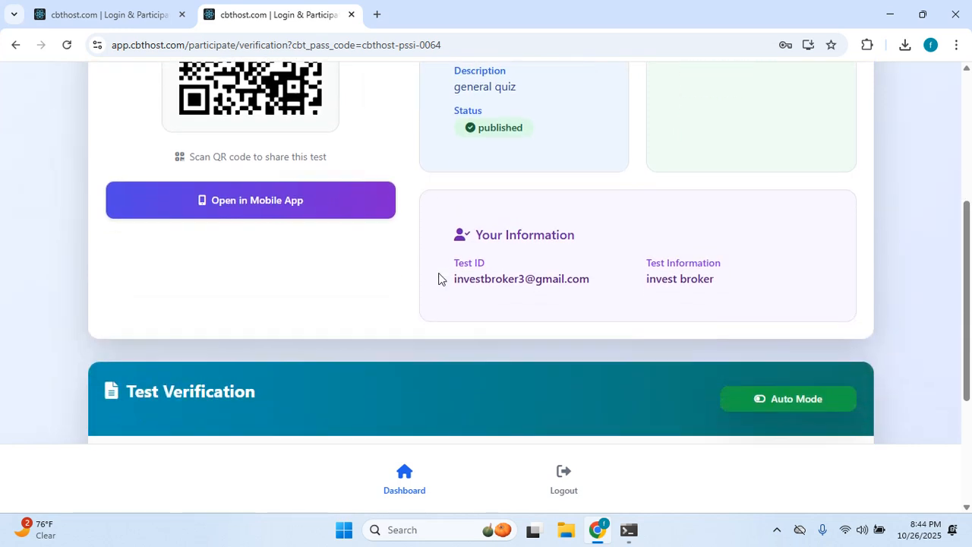
pyautogui.scroll(-2, 588, 326)
pyautogui.scroll(1, 600, 312)
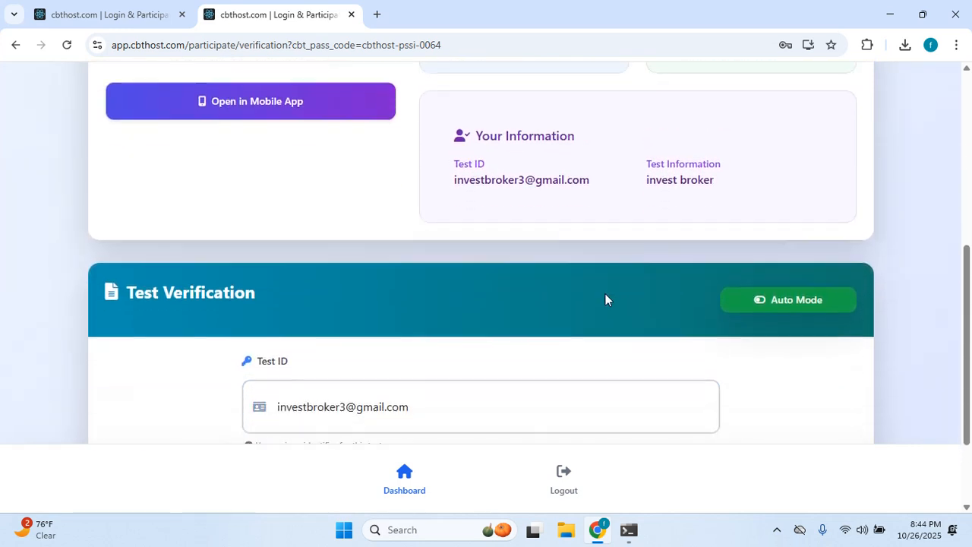
pyautogui.scroll(-2, 516, 303)
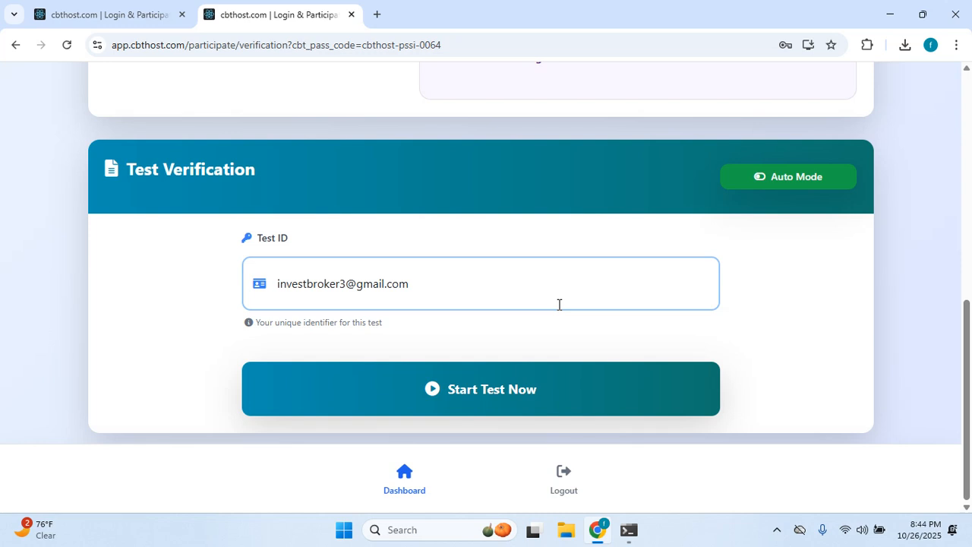
pyautogui.doubleClick(424, 285)
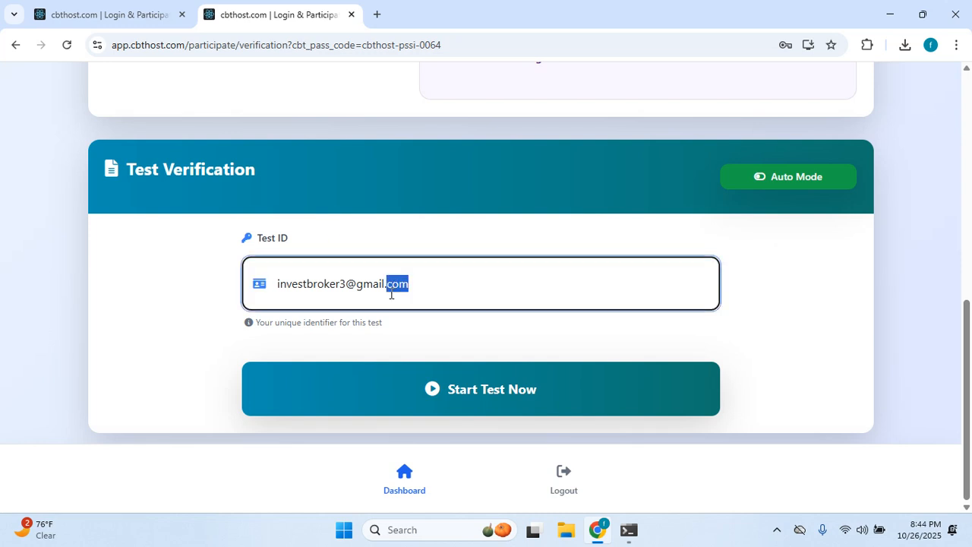
pyautogui.hotkey('ctrl', 'a')
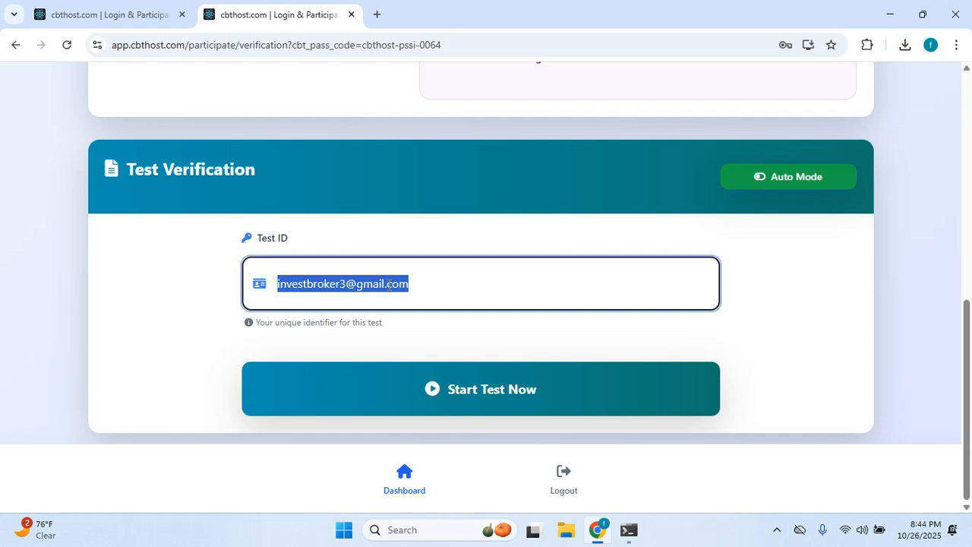
pyautogui.click(418, 276)
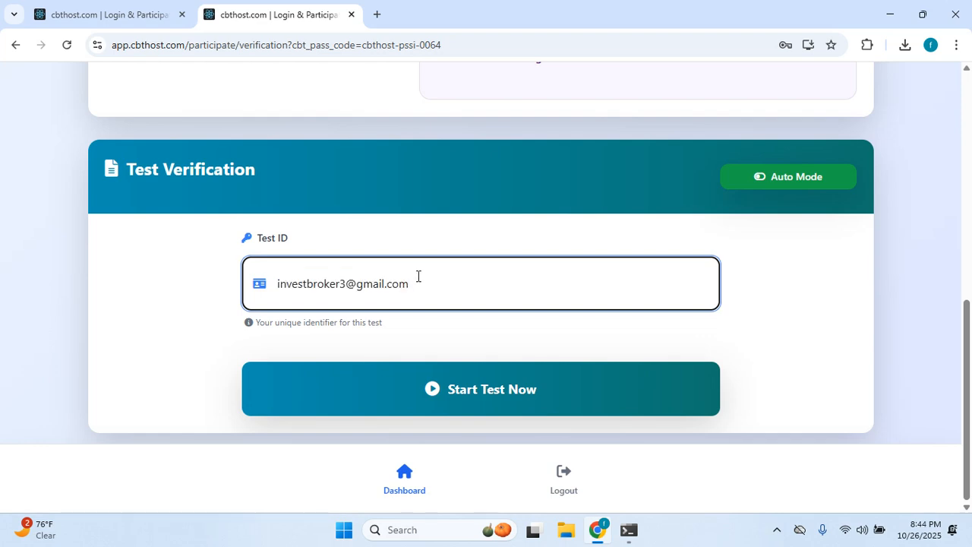
pyautogui.press('BackSpace')
pyautogui.press('BackSpace')
pyautogui.press('BackSpace')
pyautogui.press('BackSpace')
pyautogui.press('BackSpace')
# Reload the verification page and refocus the Test ID field.
pyautogui.click(67, 45)
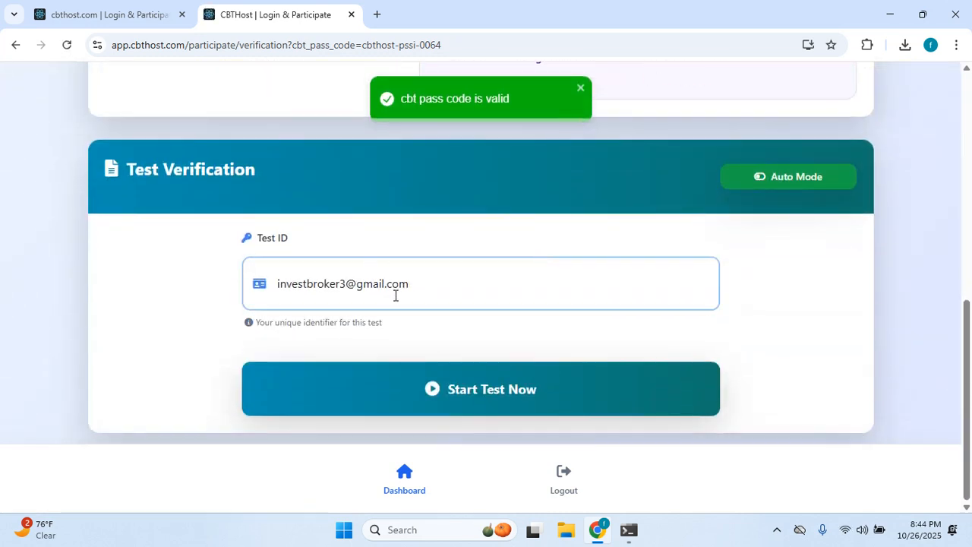
pyautogui.click(395, 295)
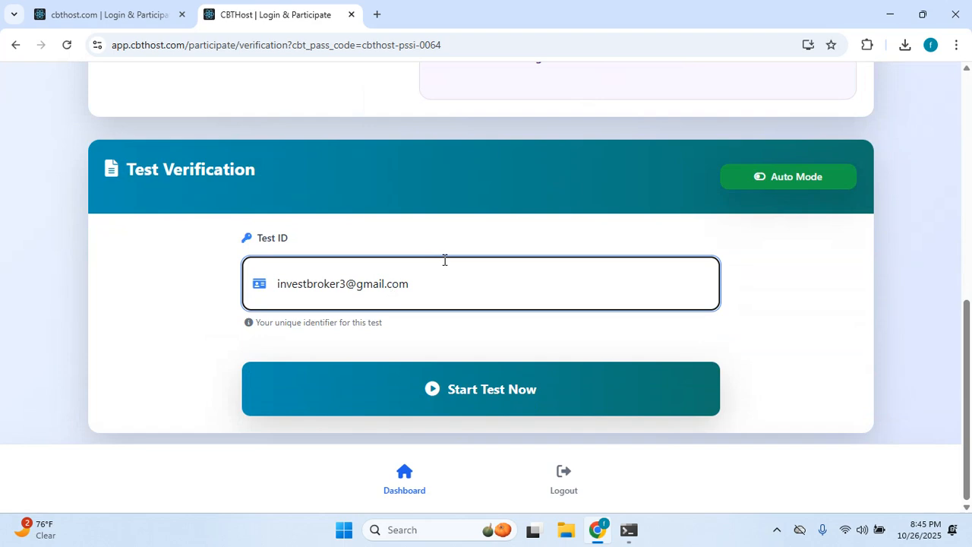
pyautogui.scroll(1, 444, 260)
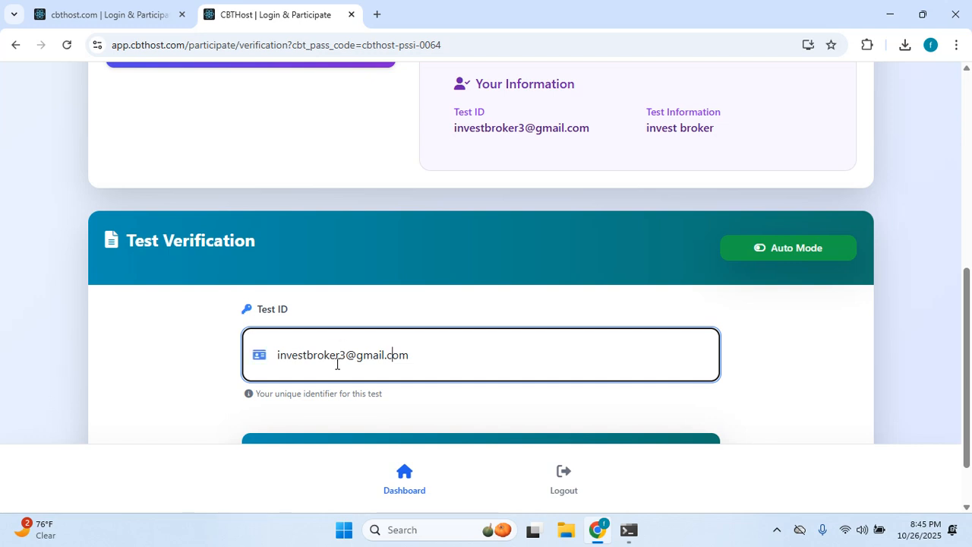
pyautogui.scroll(-1, 492, 317)
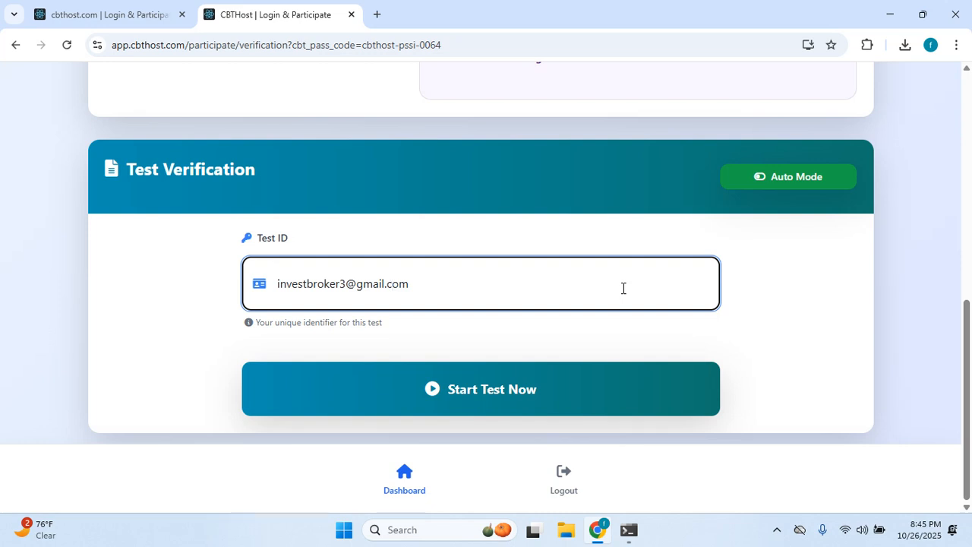
# Switch verification to Manual Mode and check the Test ID and Test Information entries.
pyautogui.click(766, 178)
pyautogui.scroll(-1, 551, 231)
pyautogui.scroll(-1, 550, 231)
pyautogui.click(417, 185)
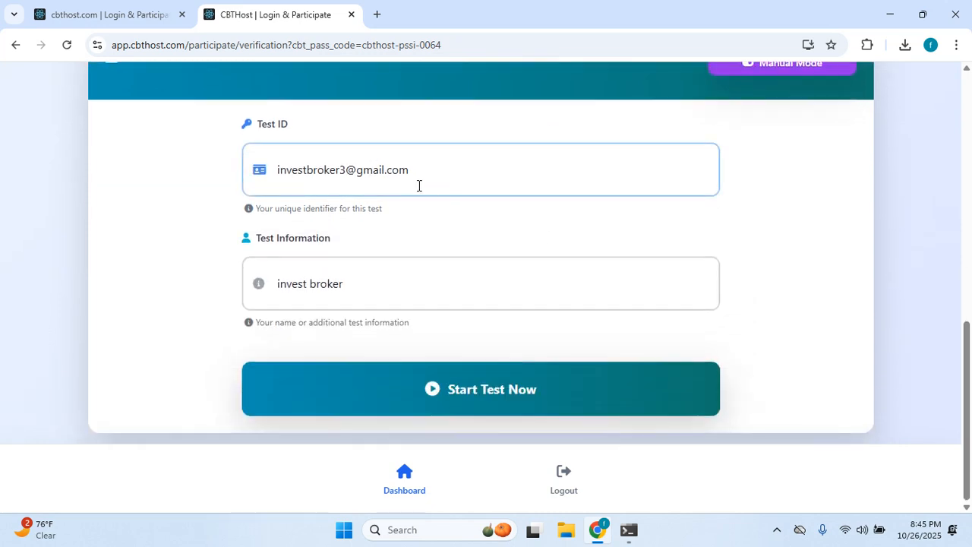
pyautogui.doubleClick(356, 302)
pyautogui.click(384, 189)
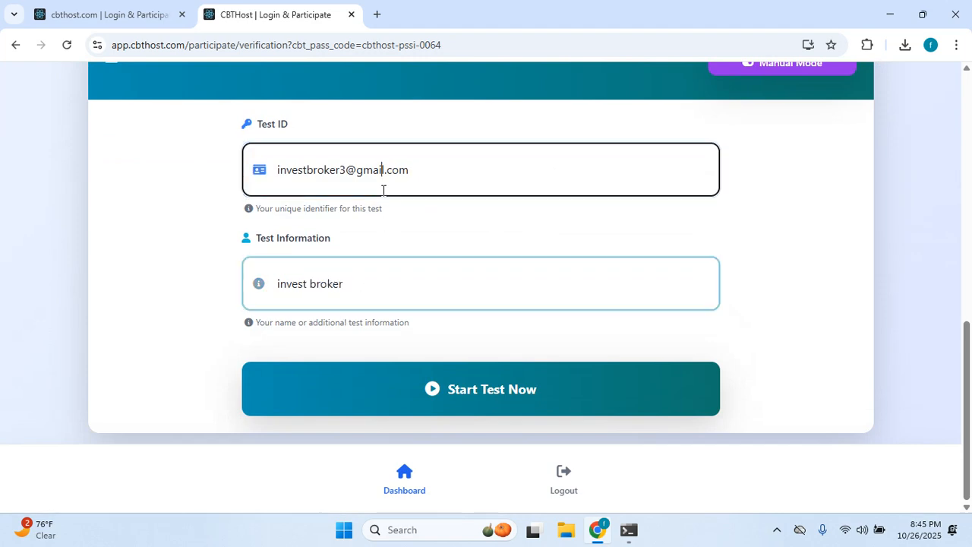
pyautogui.tripleClick(385, 190)
pyautogui.scroll(2, 489, 350)
pyautogui.scroll(-2, 478, 364)
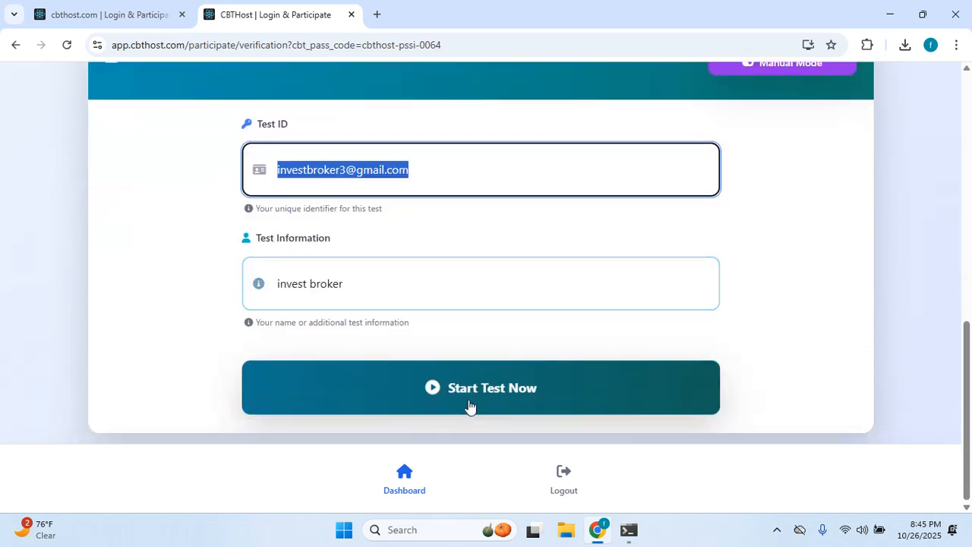
# Confirm the participant details and start the general quiz.
pyautogui.click(477, 390)
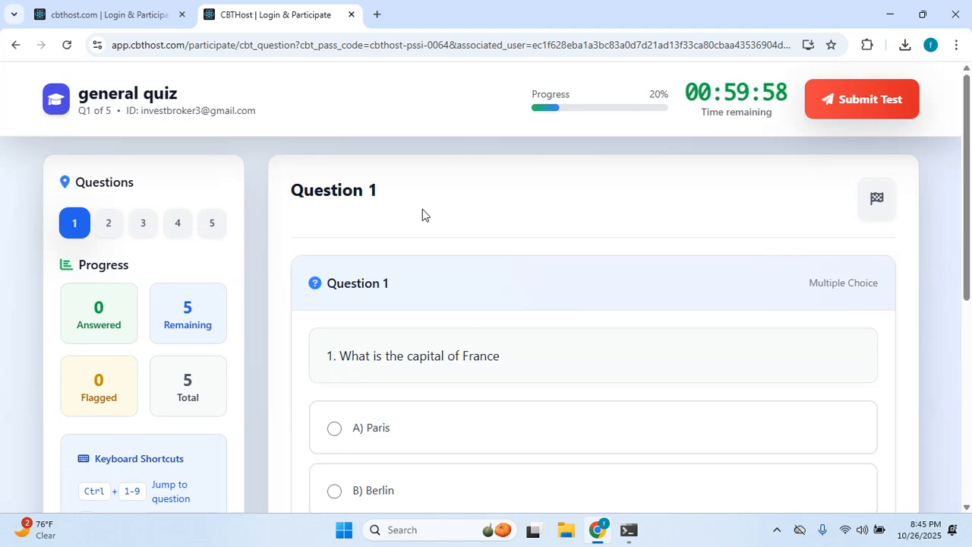
pyautogui.scroll(-1, 458, 220)
pyautogui.scroll(1, 467, 217)
pyautogui.scroll(3, 582, 204)
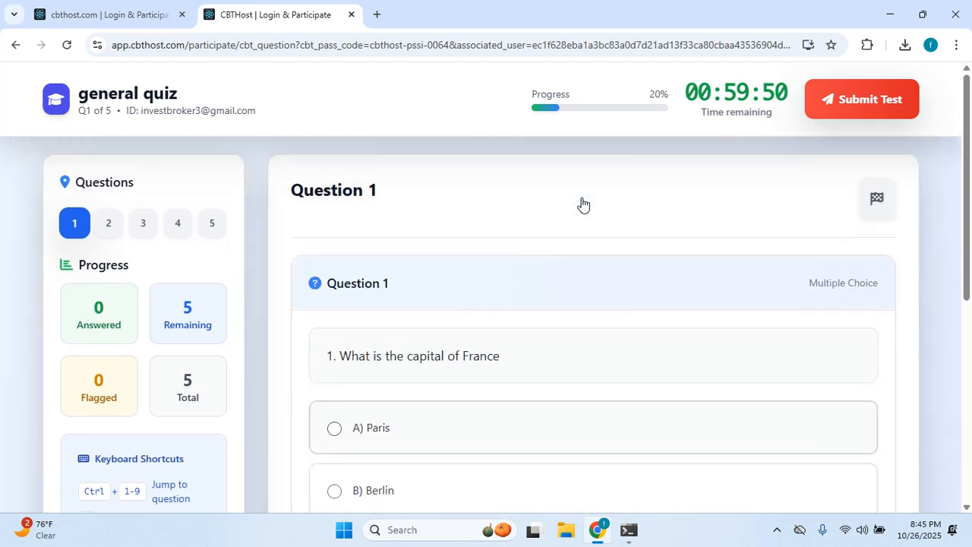
pyautogui.scroll(-1, 428, 215)
pyautogui.scroll(1, 426, 215)
pyautogui.scroll(-2, 426, 215)
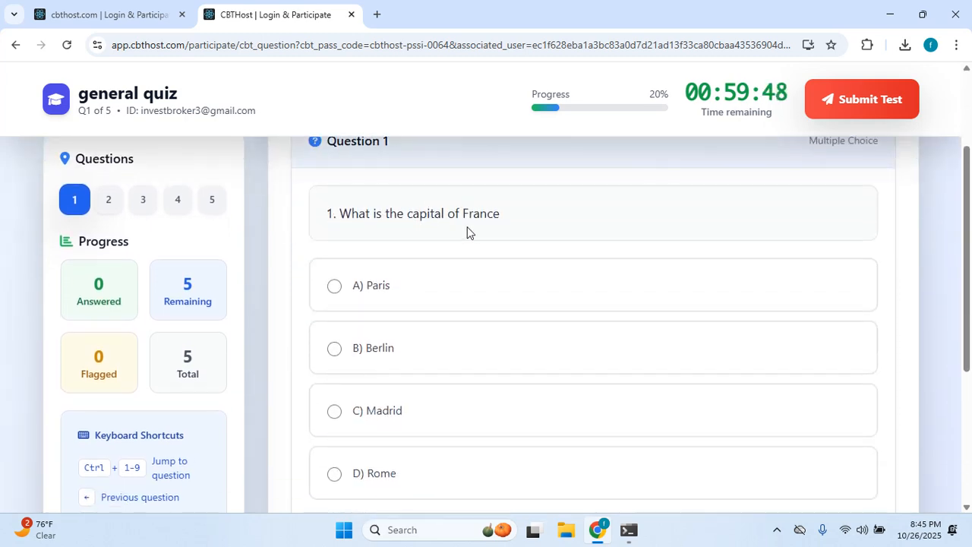
# Answer question 1 with Paris and question 2 with Saturn.
pyautogui.click(344, 285)
pyautogui.scroll(-1, 497, 270)
pyautogui.scroll(-2, 496, 271)
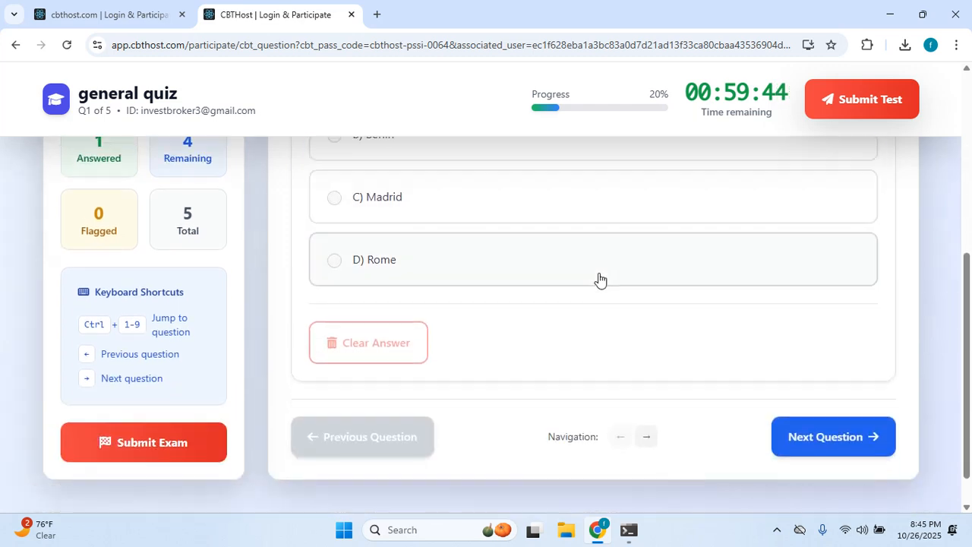
pyautogui.click(825, 435)
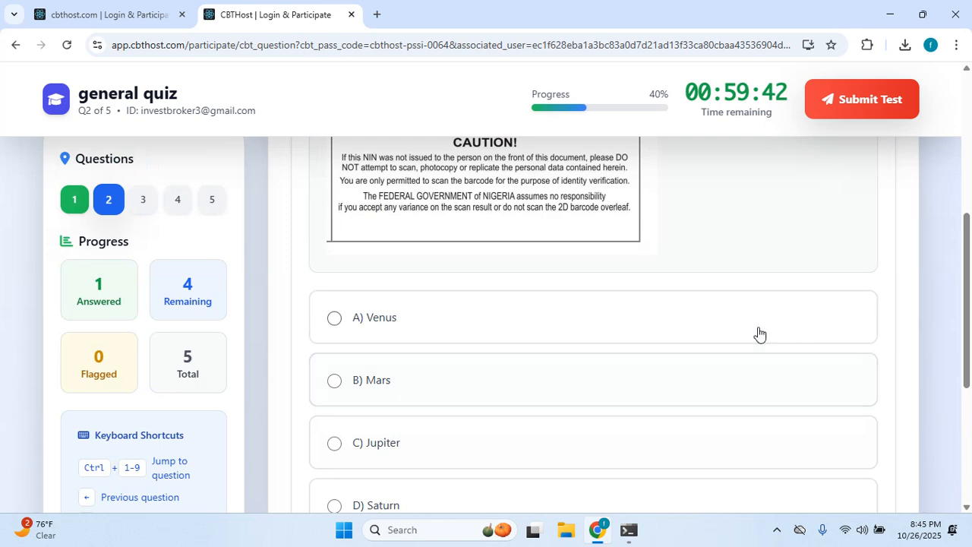
pyautogui.scroll(-2, 572, 317)
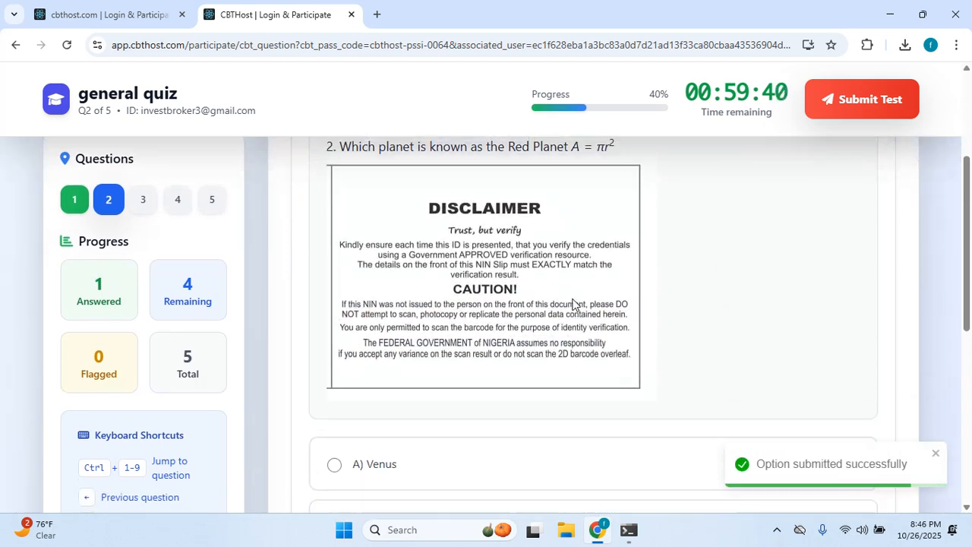
pyautogui.scroll(1, 573, 308)
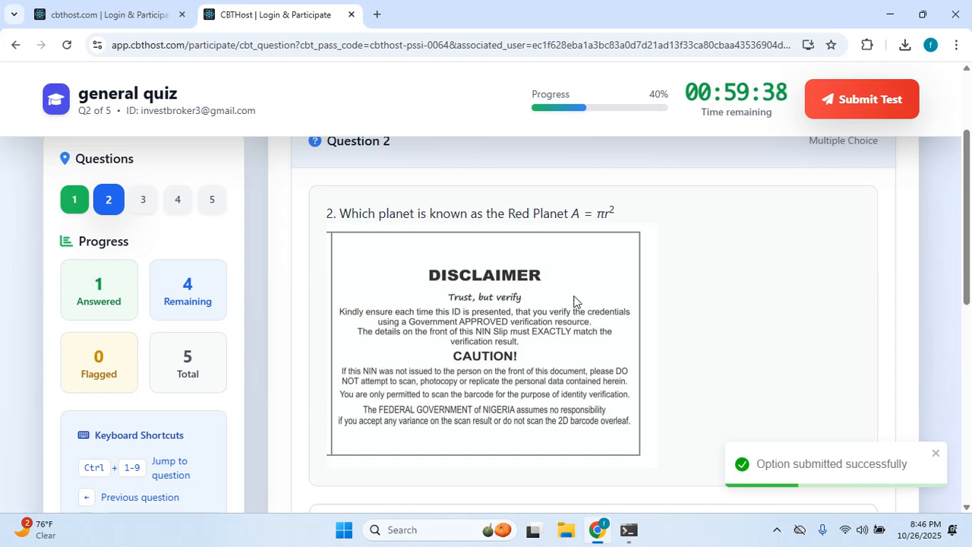
pyautogui.scroll(-3, 573, 301)
pyautogui.scroll(2, 570, 306)
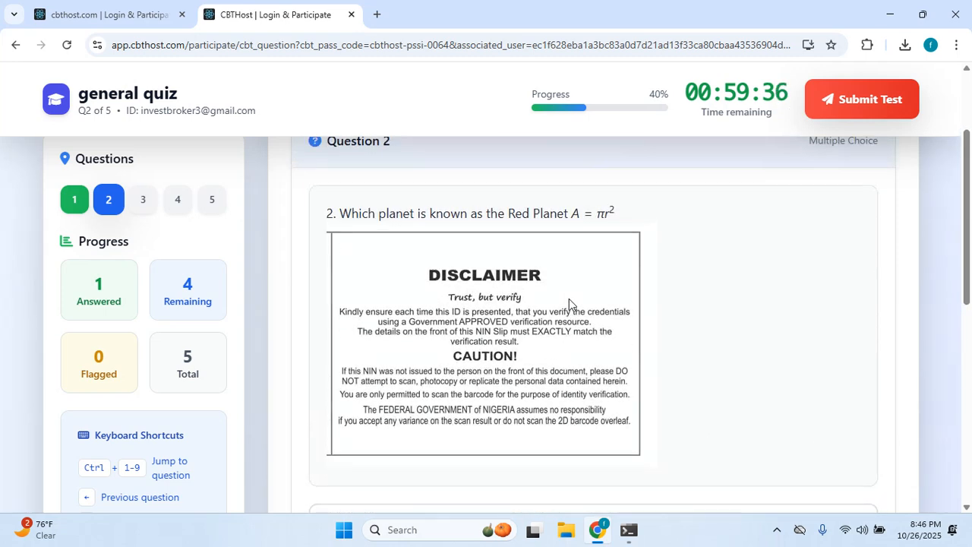
pyautogui.scroll(-3, 569, 304)
pyautogui.scroll(-3, 531, 321)
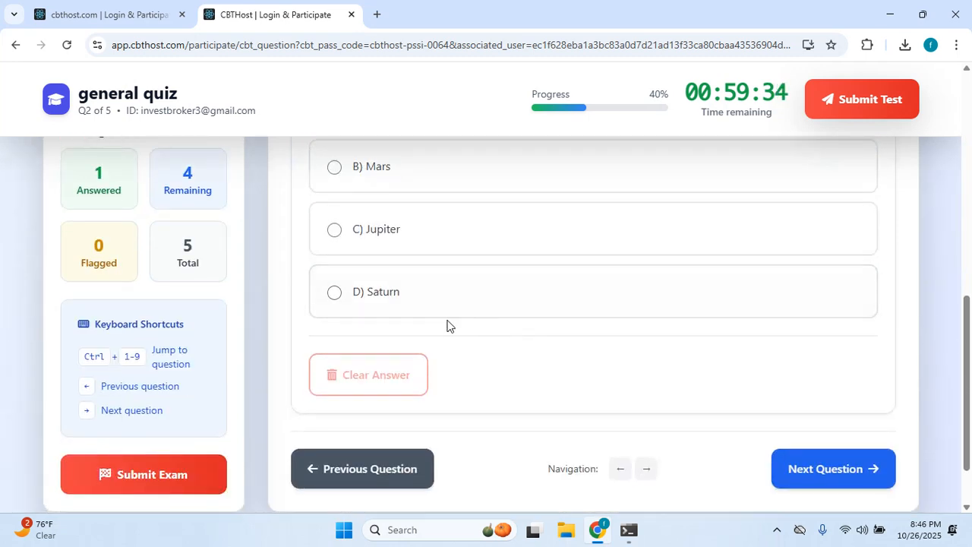
pyautogui.click(422, 302)
pyautogui.scroll(1, 809, 453)
pyautogui.scroll(-2, 809, 453)
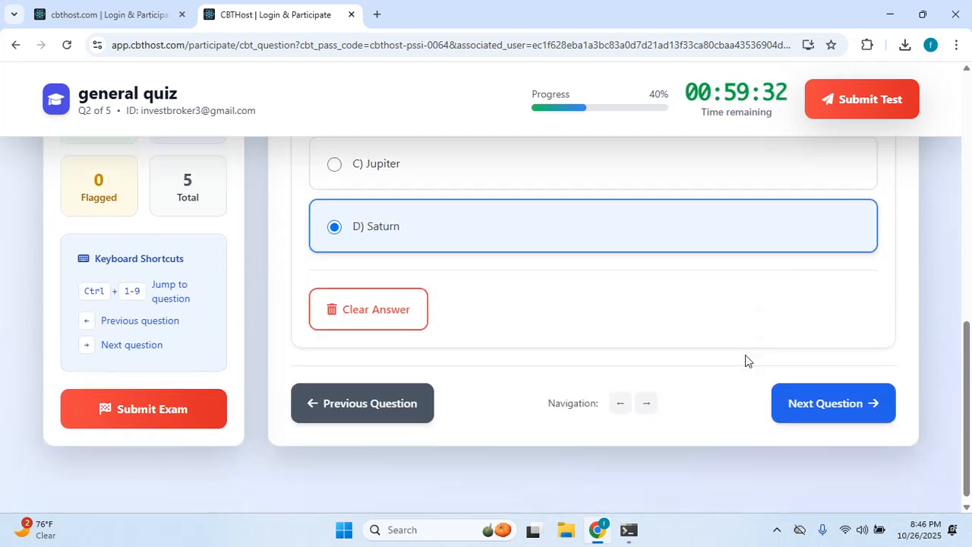
# Answer question 3 with William Shakespeare and question 4 with H2O.
pyautogui.click(795, 395)
pyautogui.scroll(5, 608, 248)
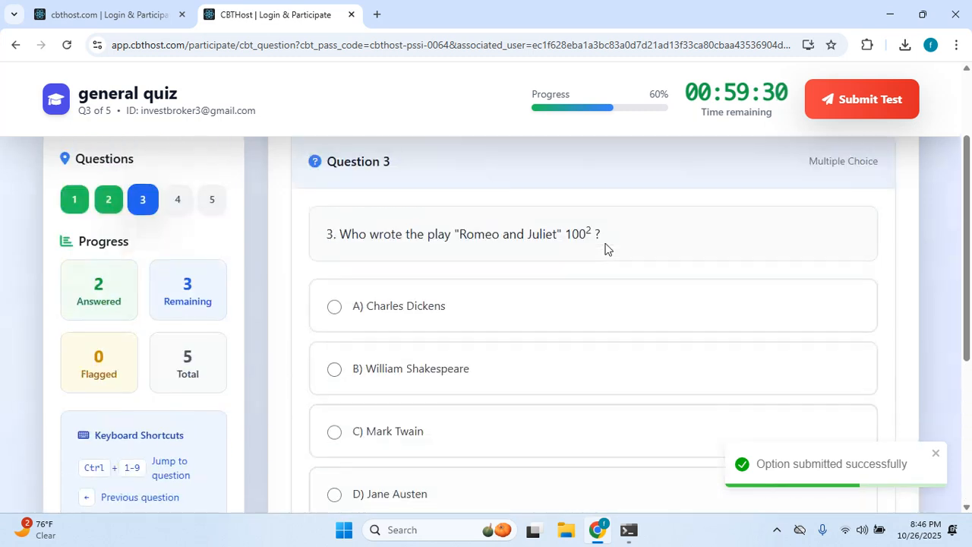
pyautogui.scroll(-1, 487, 297)
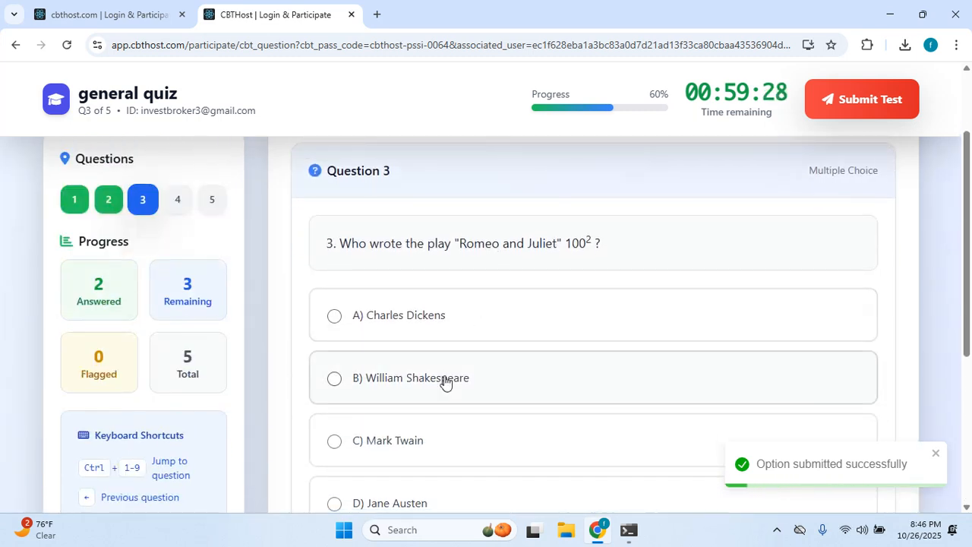
pyautogui.click(499, 335)
pyautogui.scroll(-3, 499, 335)
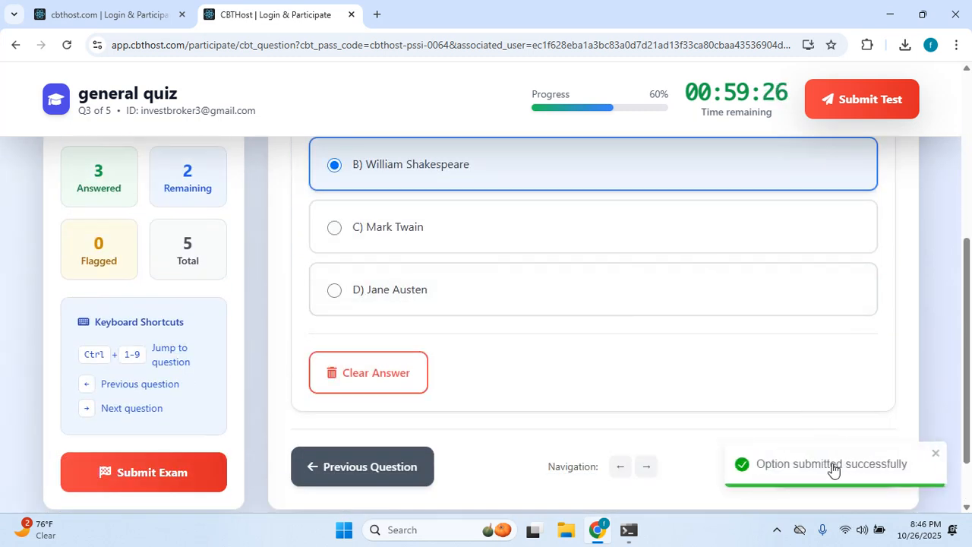
pyautogui.scroll(-1, 607, 372)
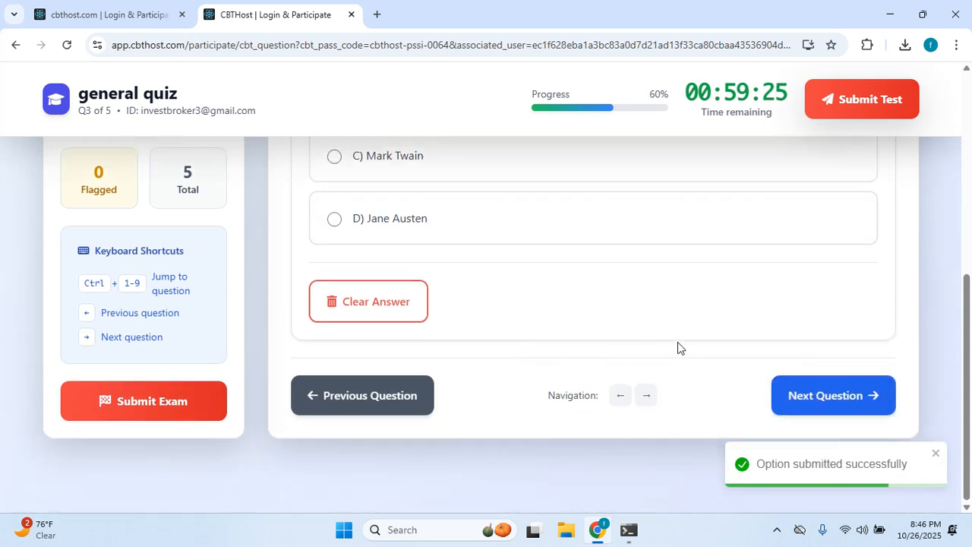
pyautogui.click(818, 396)
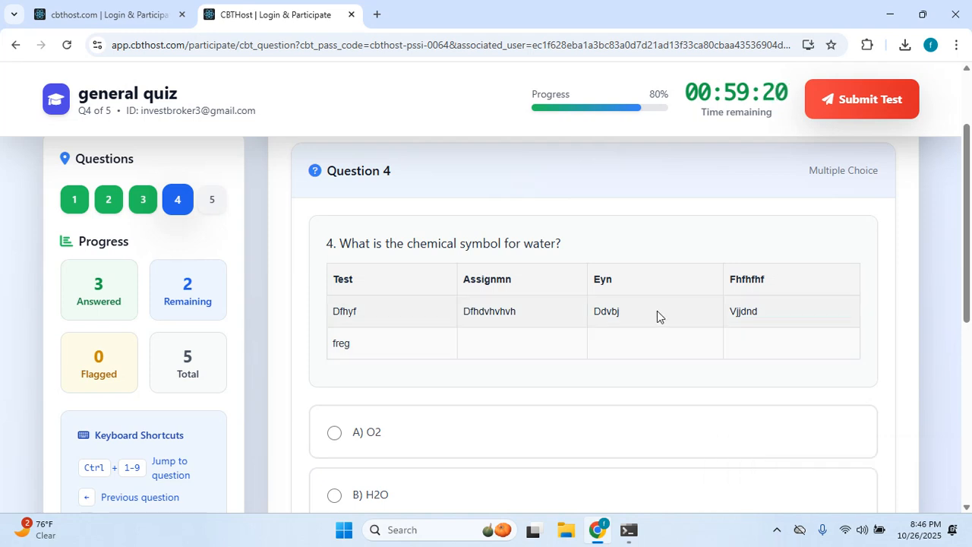
pyautogui.scroll(2, 658, 311)
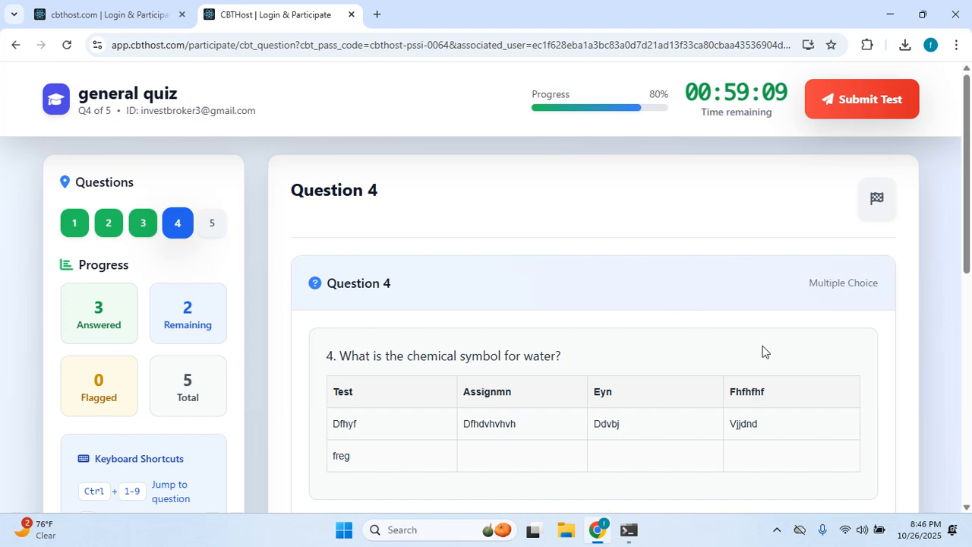
pyautogui.scroll(-5, 763, 351)
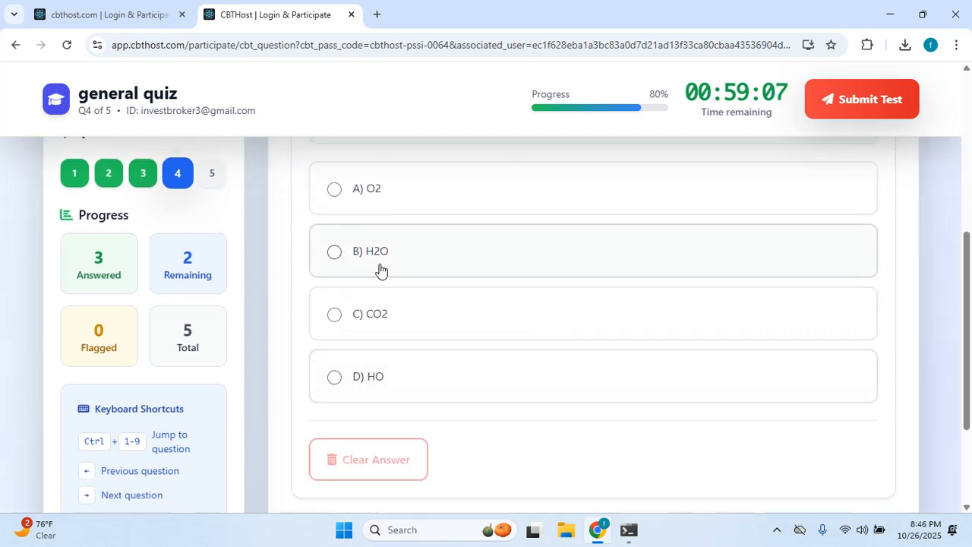
pyautogui.click(380, 247)
pyautogui.scroll(-2, 437, 237)
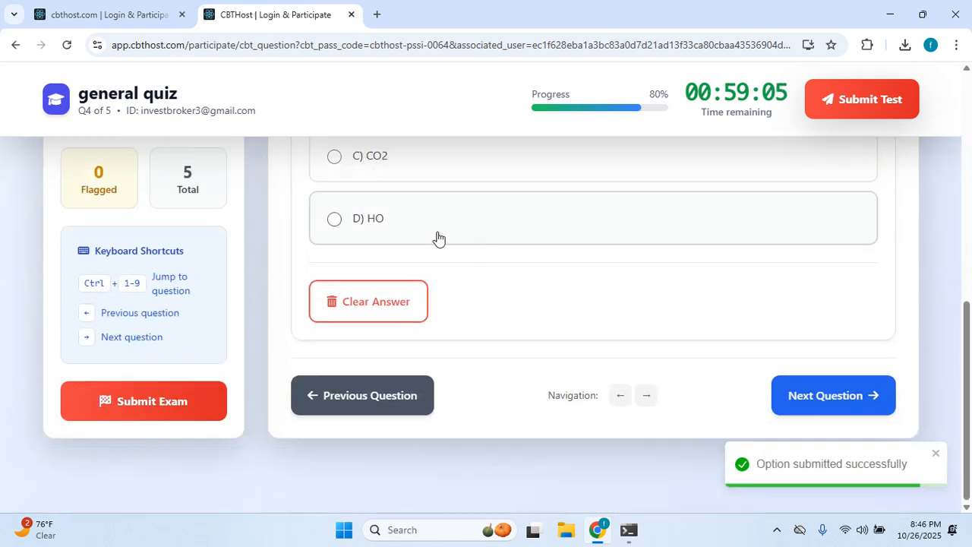
pyautogui.scroll(4, 437, 238)
# Jump to question 5 and answer it with C) Python.
pyautogui.click(215, 202)
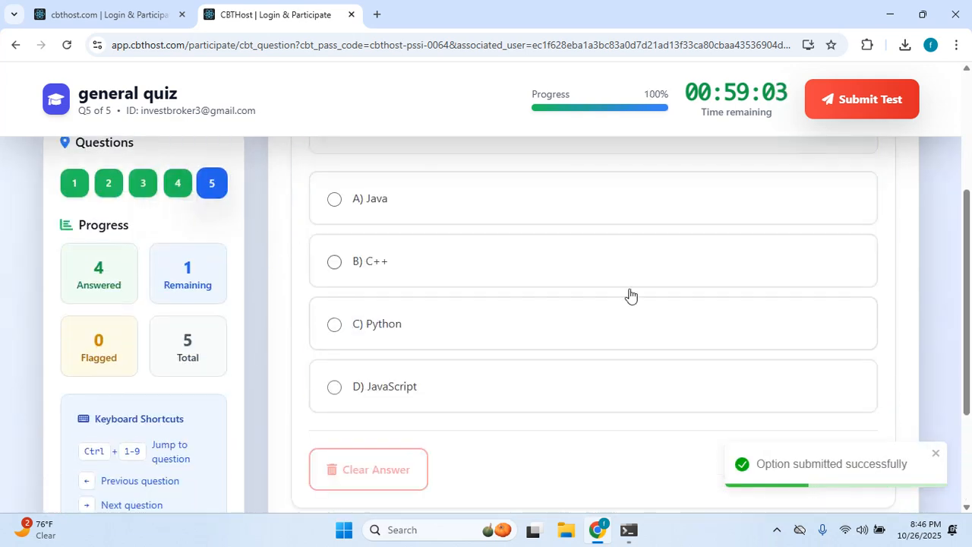
pyautogui.scroll(3, 577, 299)
pyautogui.scroll(-4, 575, 299)
pyautogui.scroll(3, 573, 301)
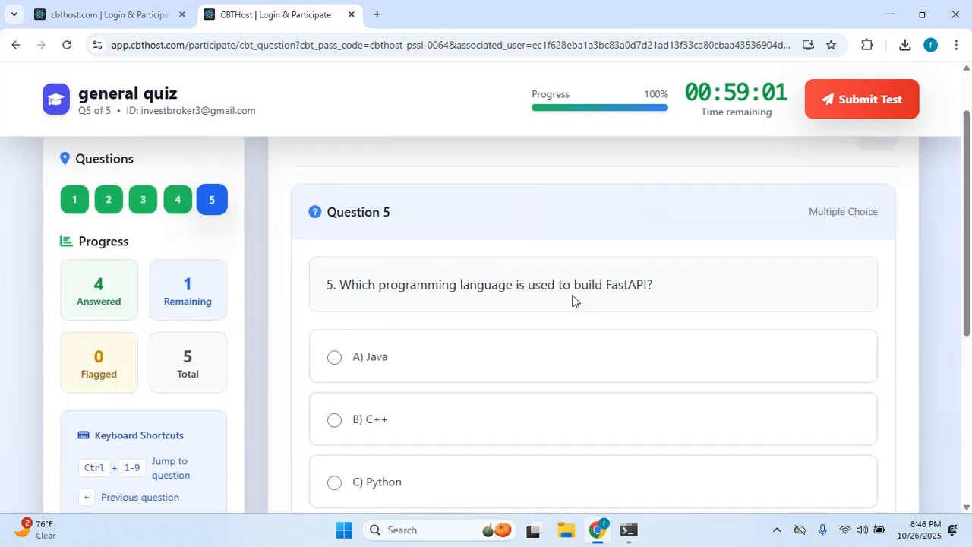
pyautogui.scroll(-2, 555, 323)
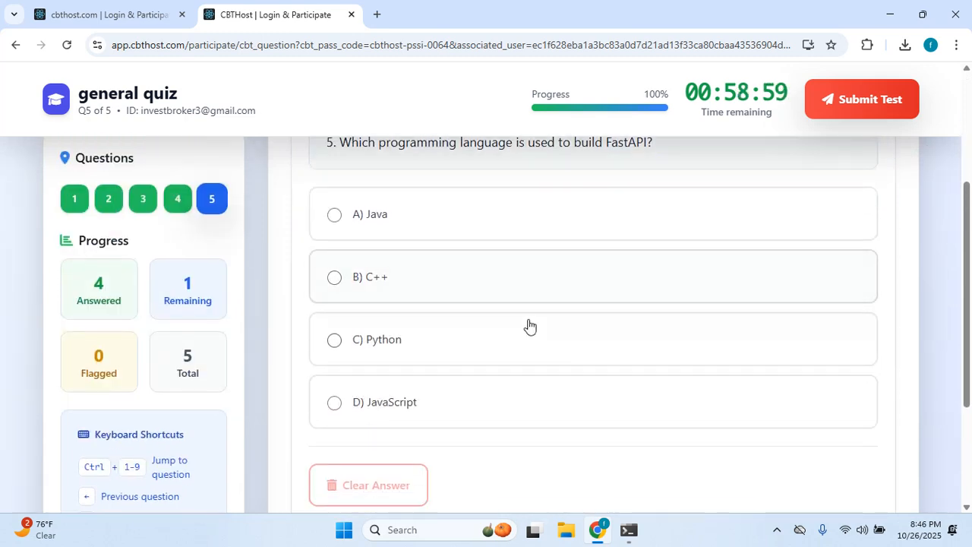
pyautogui.click(458, 347)
pyautogui.scroll(2, 531, 326)
pyautogui.scroll(-4, 548, 323)
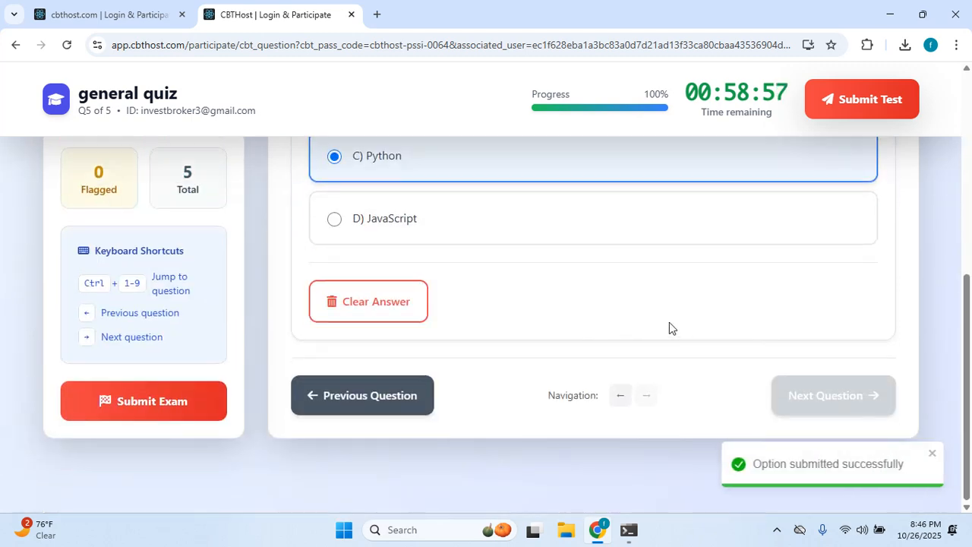
pyautogui.scroll(5, 762, 288)
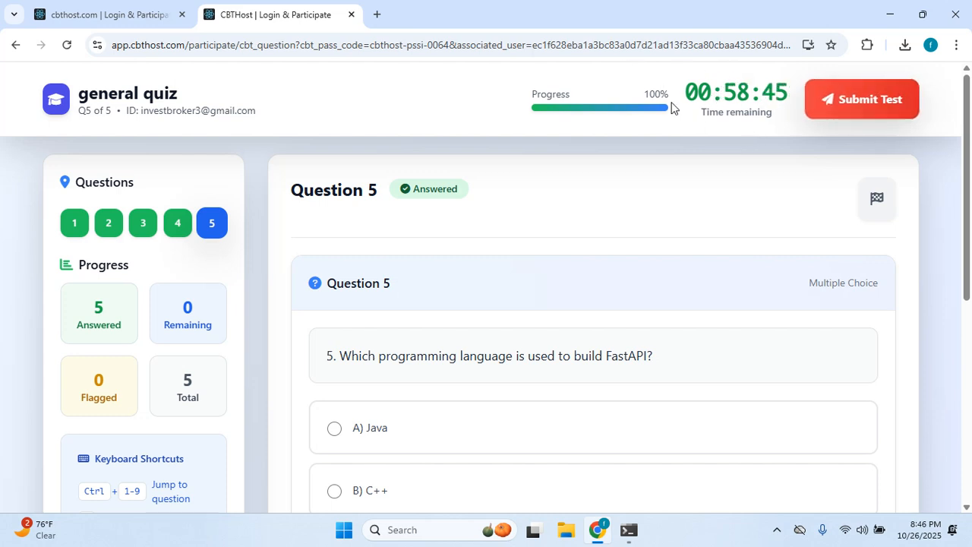
# Submit the test and confirm with Submit CBT, then review the success page.
pyautogui.click(868, 106)
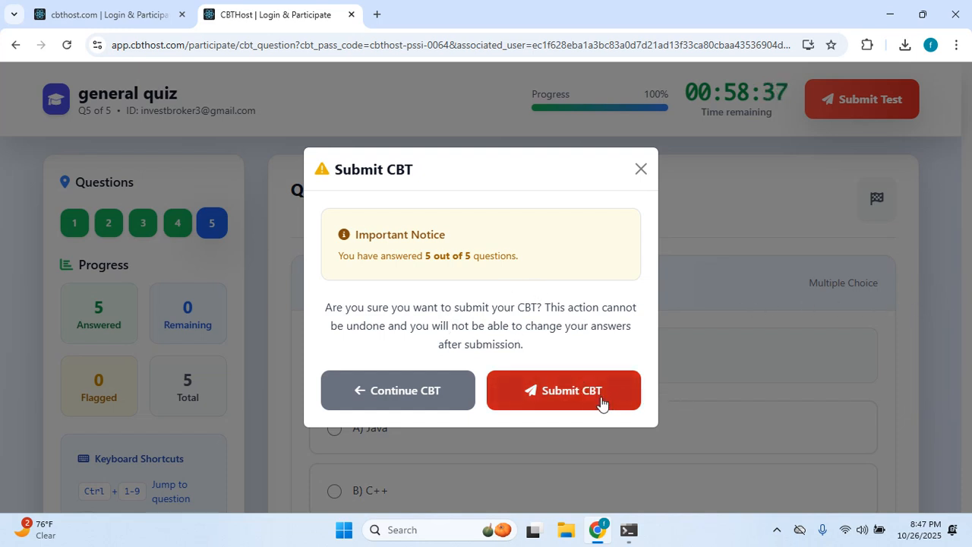
pyautogui.click(555, 393)
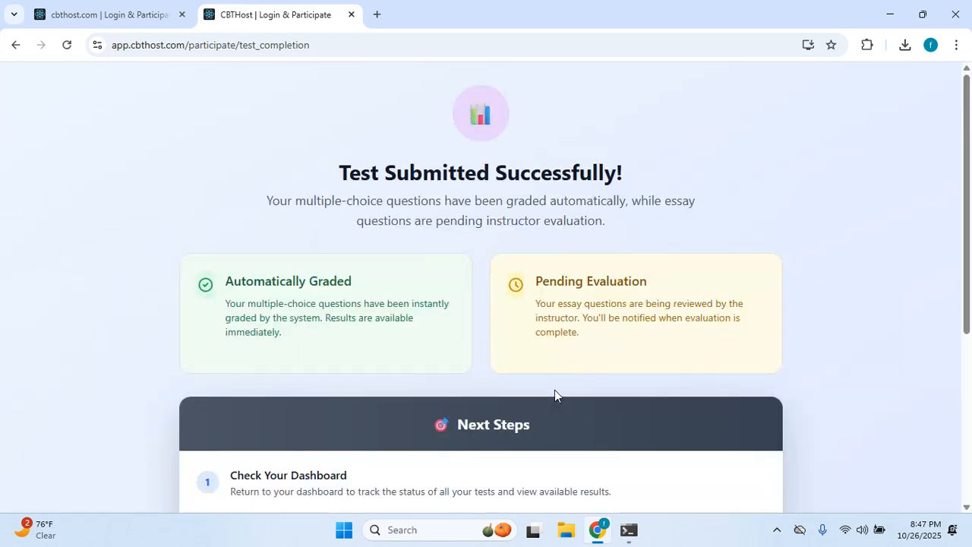
pyautogui.scroll(-1, 398, 221)
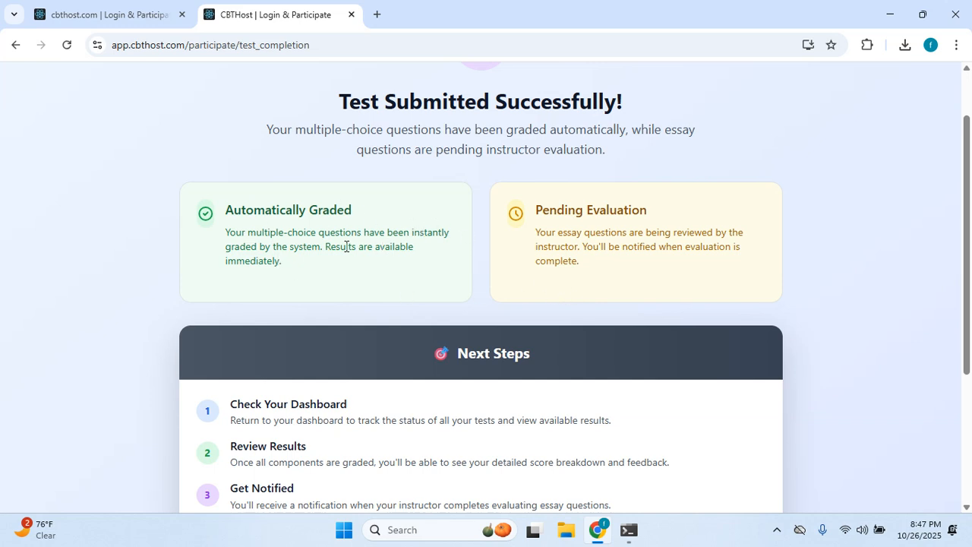
pyautogui.scroll(2, 530, 166)
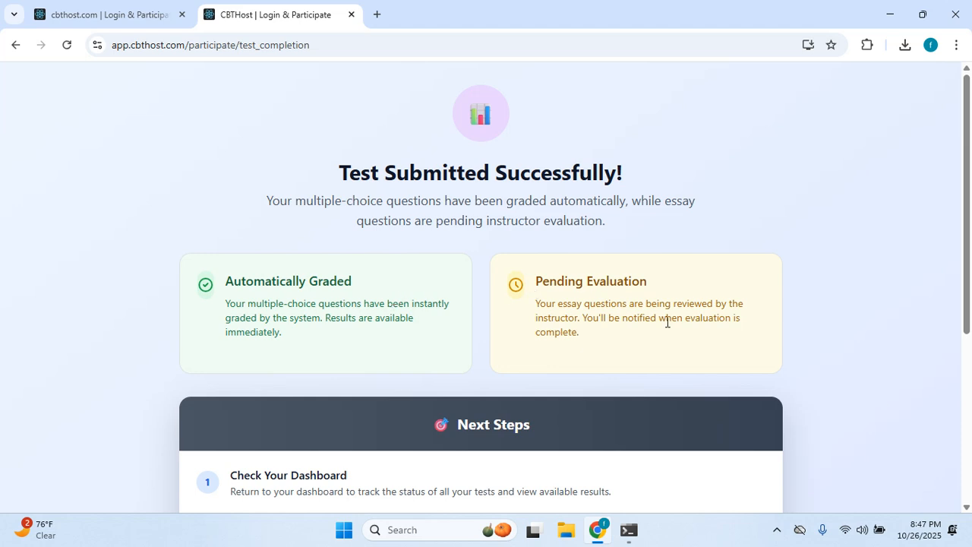
pyautogui.scroll(-4, 465, 334)
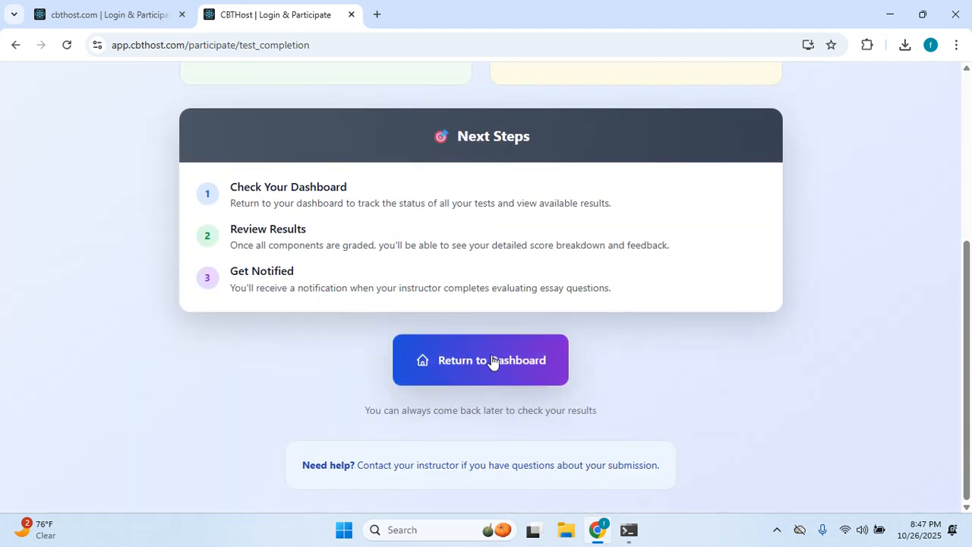
# Back on the dashboard, view the Test 1 result details showing 5 Points, then close them.
pyautogui.click(487, 361)
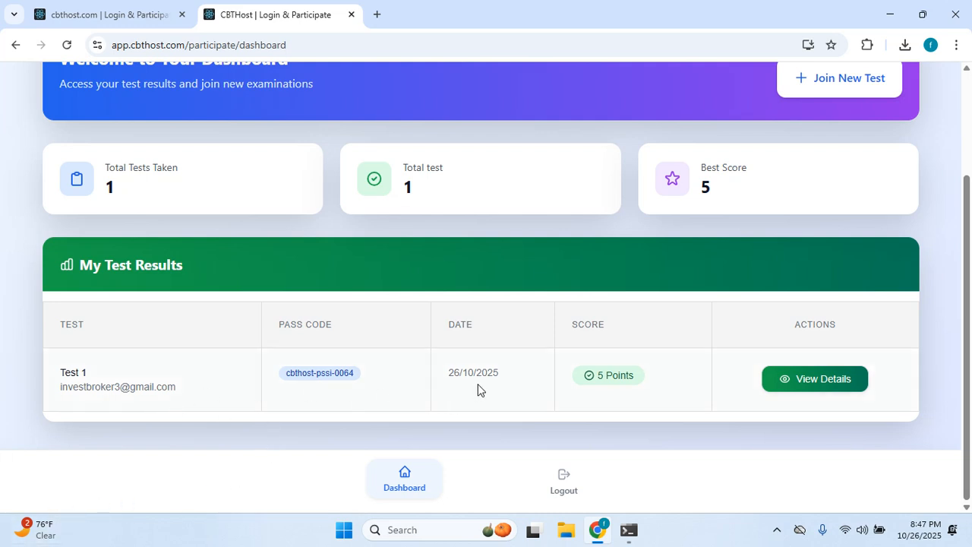
pyautogui.scroll(1, 478, 390)
pyautogui.scroll(-1, 478, 390)
pyautogui.click(788, 388)
pyautogui.scroll(-3, 600, 351)
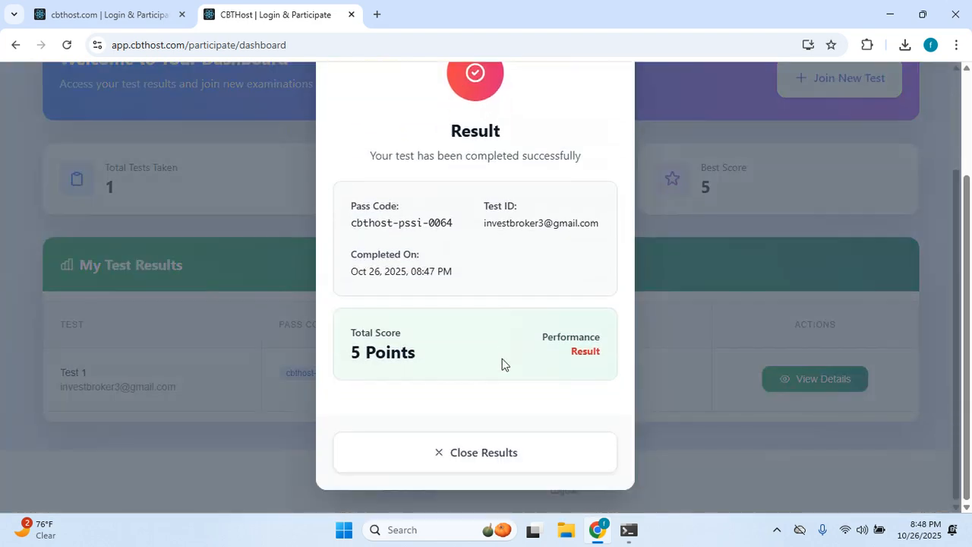
pyautogui.click(494, 451)
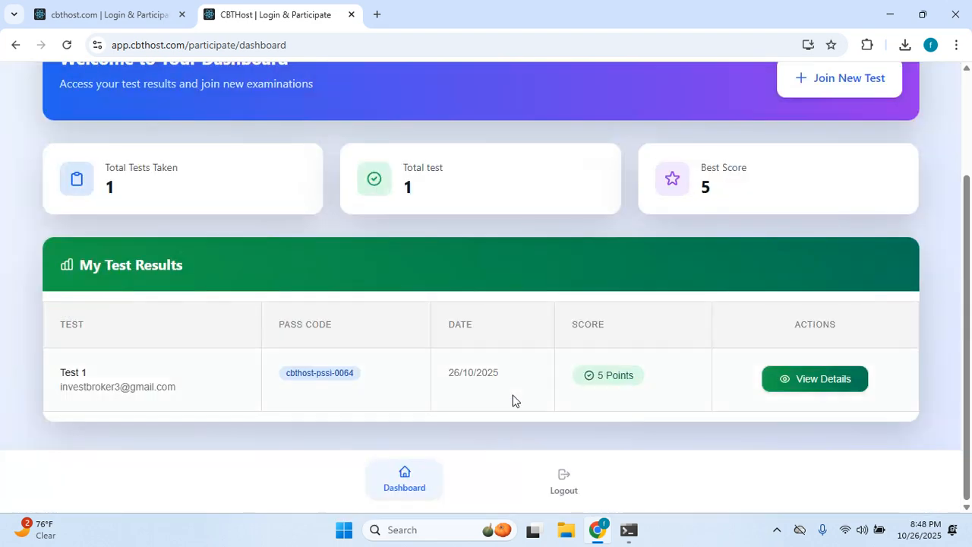
pyautogui.scroll(3, 524, 396)
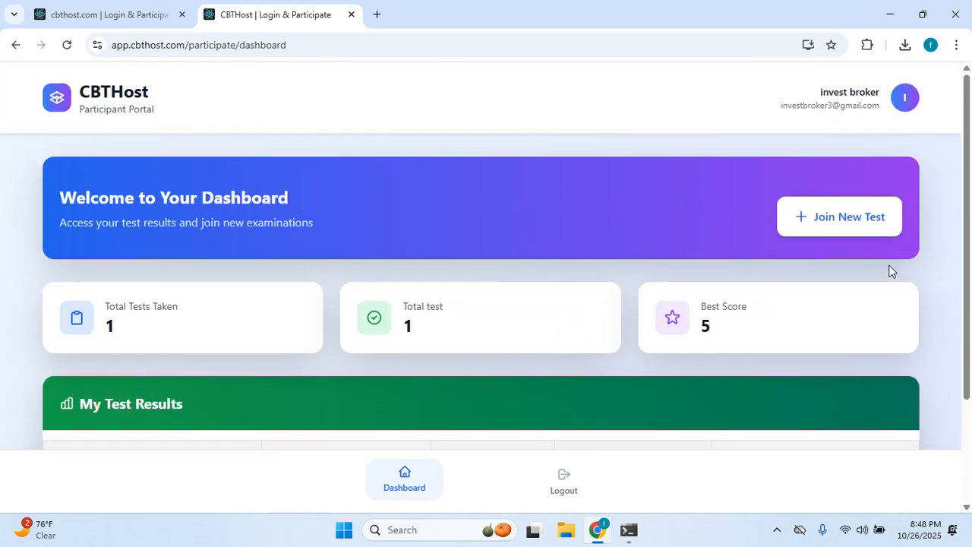
# Copy the Test 1 pass code from the dashboard.
pyautogui.click(822, 230)
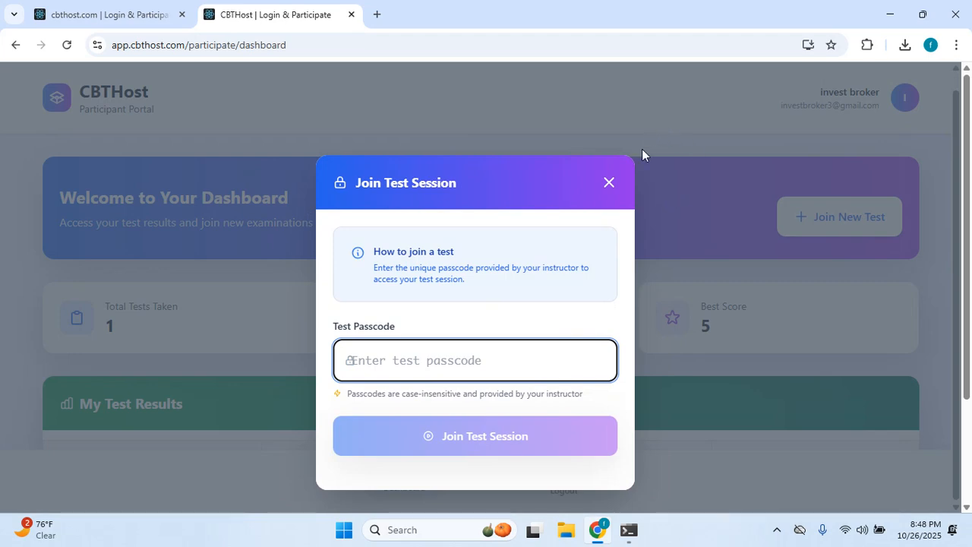
pyautogui.click(608, 182)
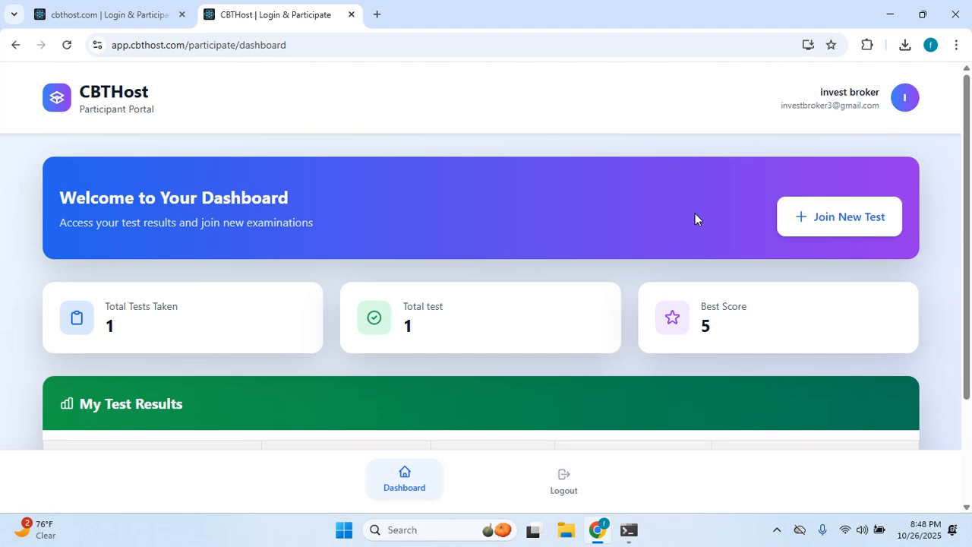
pyautogui.scroll(-3, 696, 286)
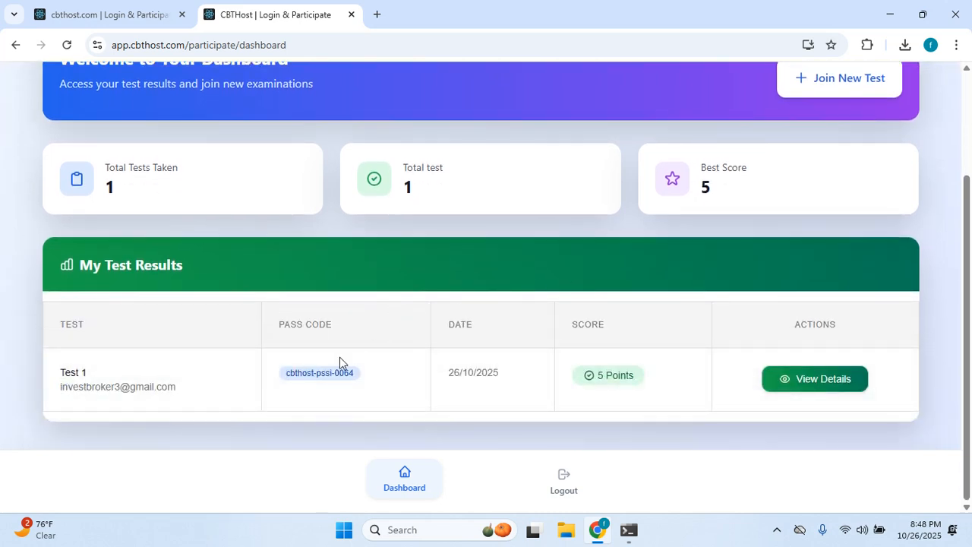
pyautogui.moveTo(285, 375); pyautogui.dragTo(354, 370)
pyautogui.hotkey('ctrl', 'c')
pyautogui.scroll(2, 827, 229)
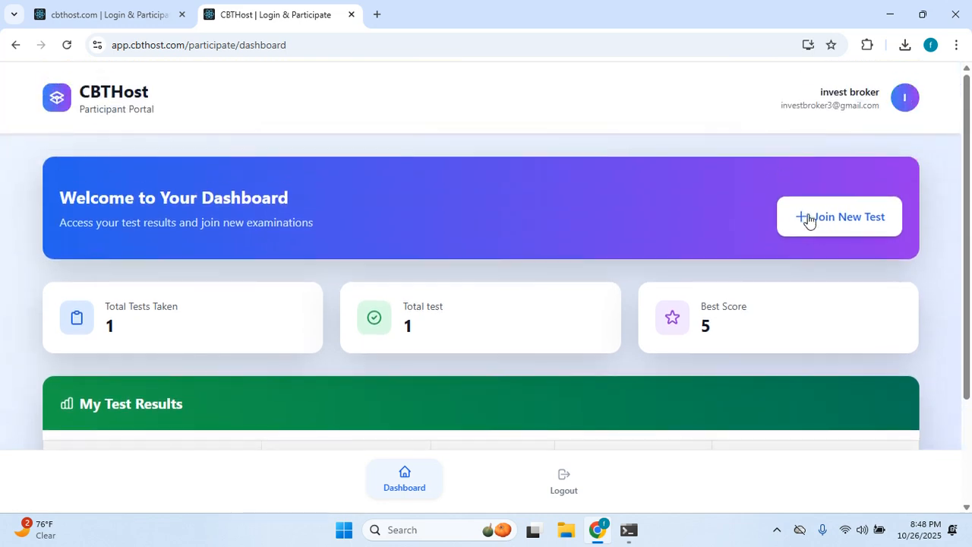
# Join a test session with the pasted pass code and review the published quiz's verification page.
pyautogui.click(812, 229)
pyautogui.click(445, 374)
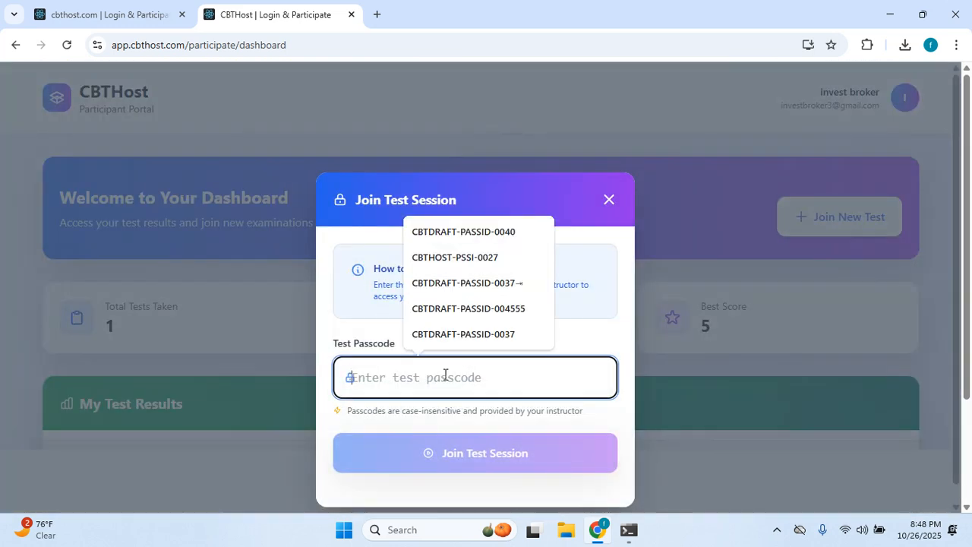
pyautogui.hotkey('ctrl', 'v')
pyautogui.click(476, 453)
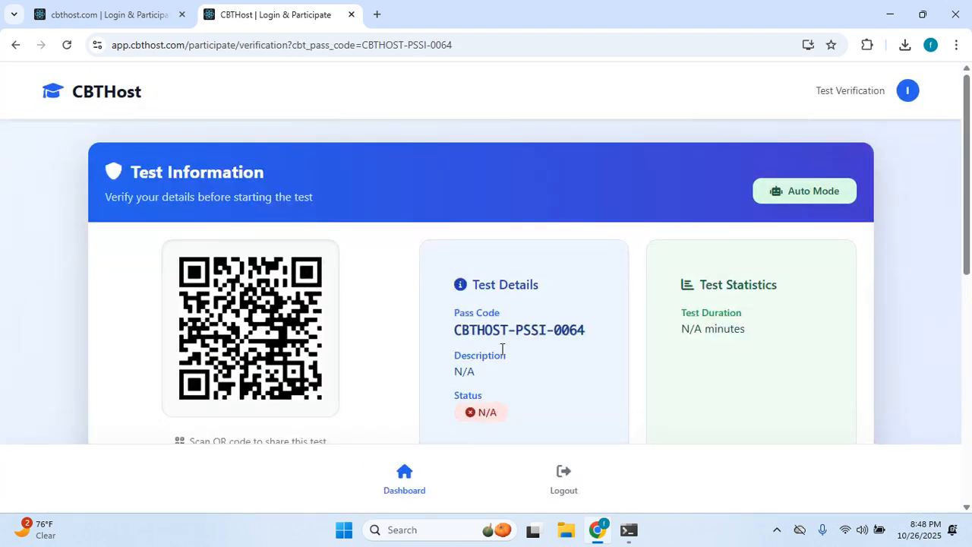
pyautogui.scroll(-2, 430, 302)
pyautogui.scroll(-5, 429, 297)
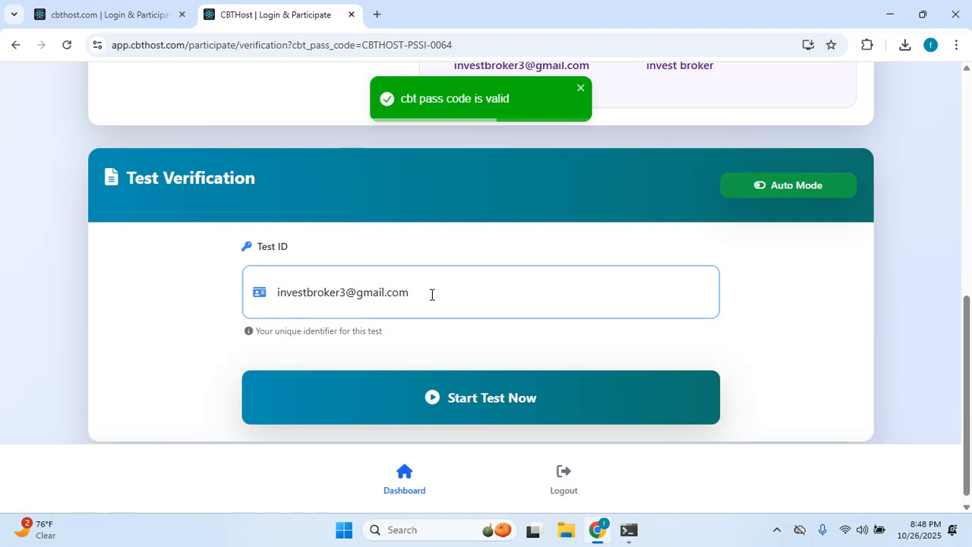
pyautogui.scroll(4, 436, 291)
pyautogui.scroll(1, 425, 288)
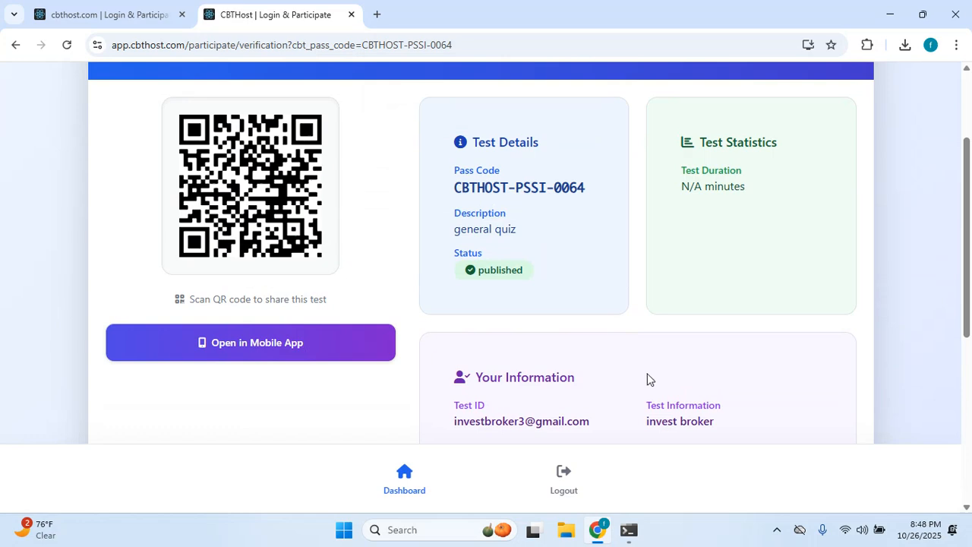
pyautogui.scroll(2, 647, 373)
pyautogui.scroll(-3, 511, 412)
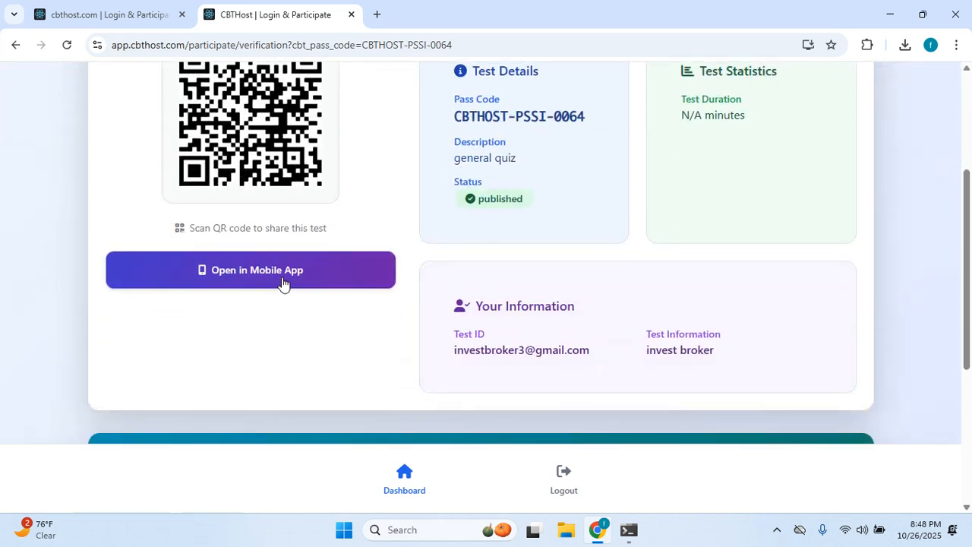
pyautogui.scroll(1, 517, 273)
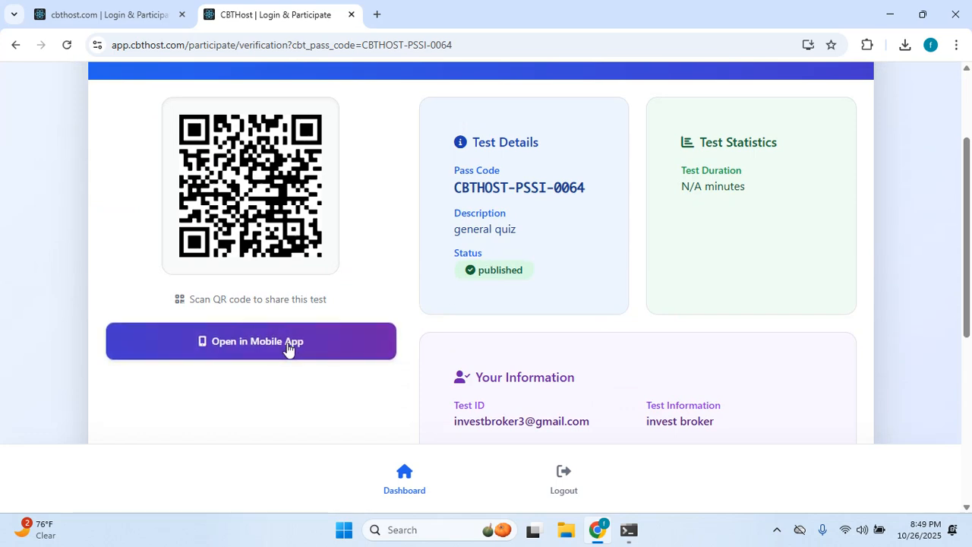
# Try Open in Mobile App, dismiss the alert, and read the install steps and FAQ.
pyautogui.click(239, 349)
pyautogui.click(608, 164)
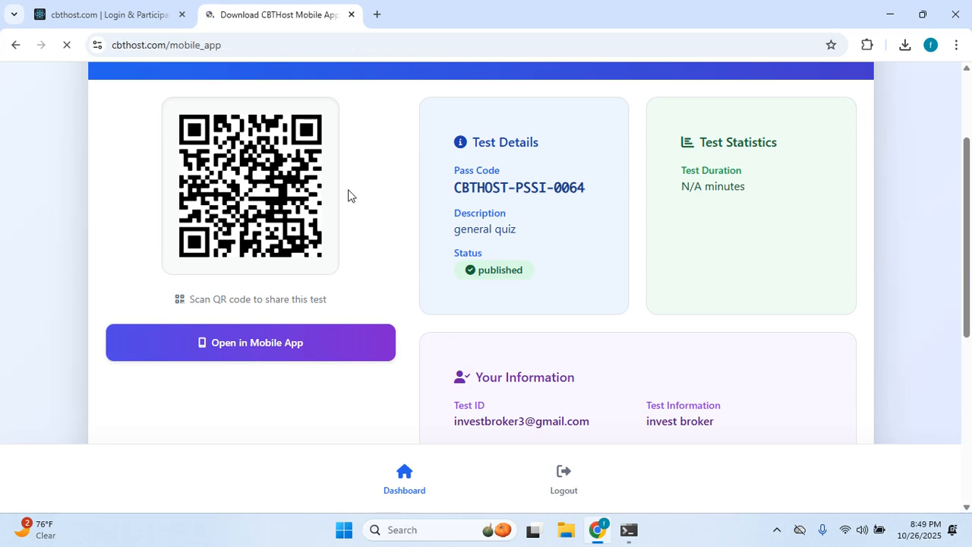
pyautogui.scroll(-2, 351, 201)
pyautogui.scroll(-7, 352, 216)
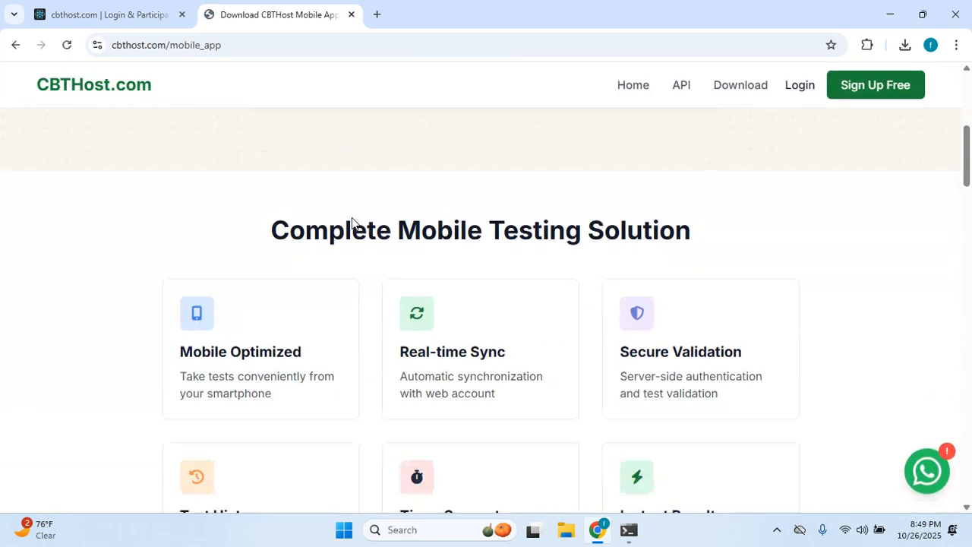
pyautogui.scroll(-12, 350, 224)
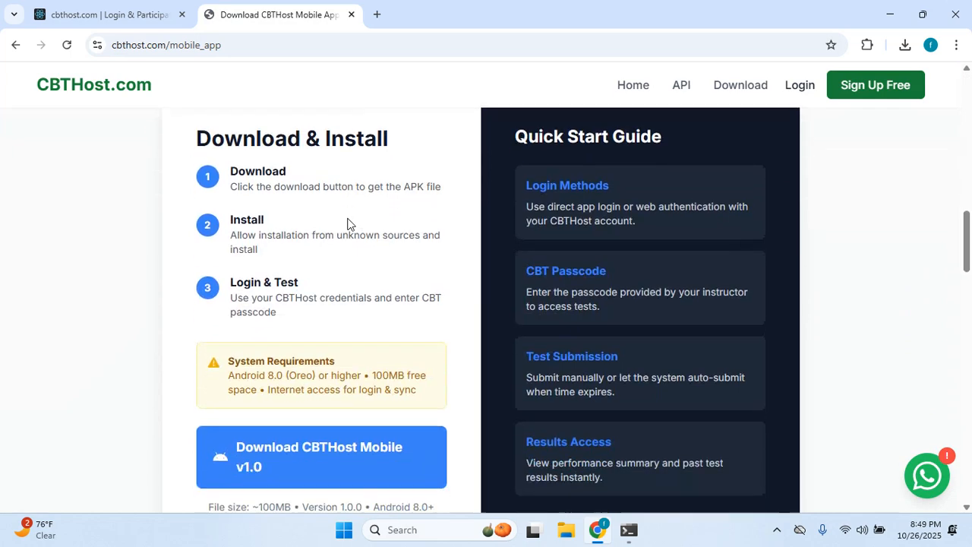
pyautogui.scroll(-5, 351, 225)
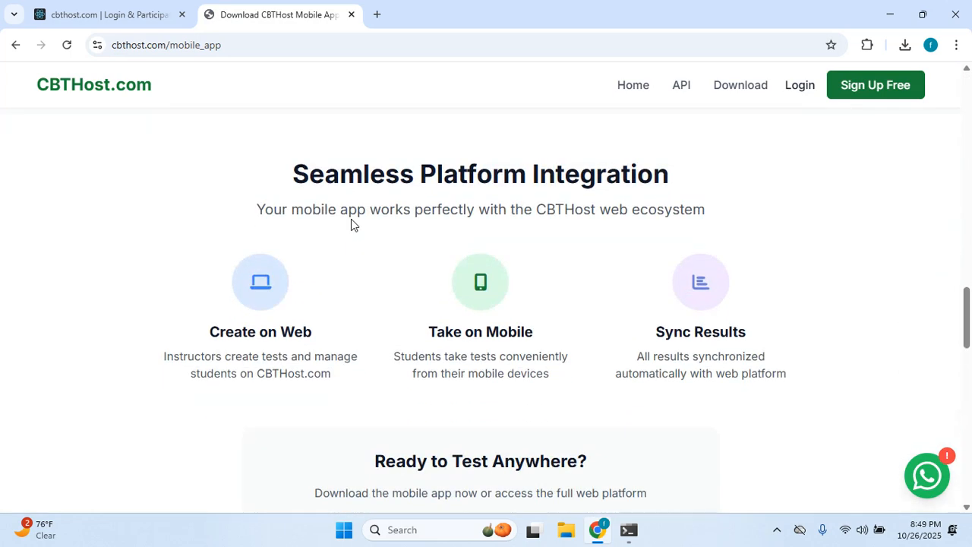
pyautogui.scroll(-9, 351, 225)
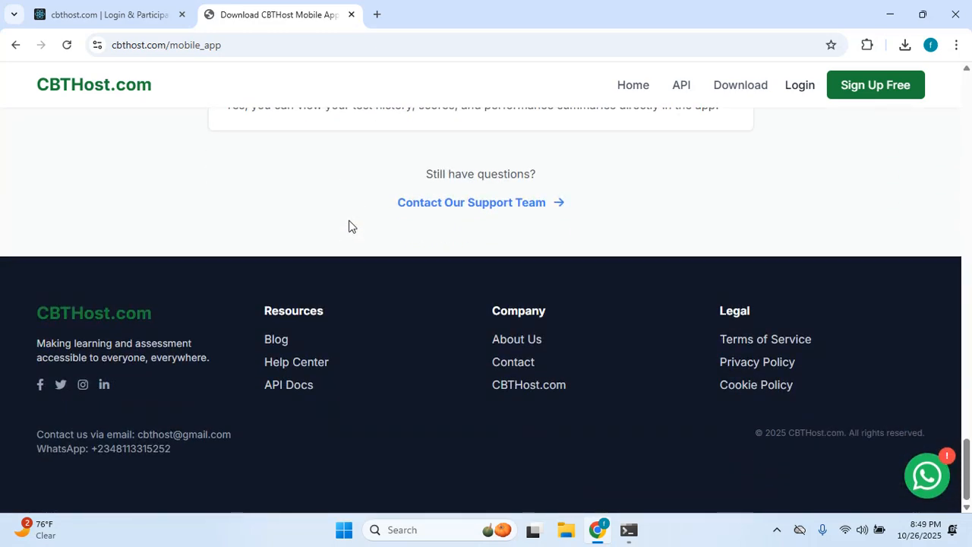
pyautogui.scroll(7, 348, 223)
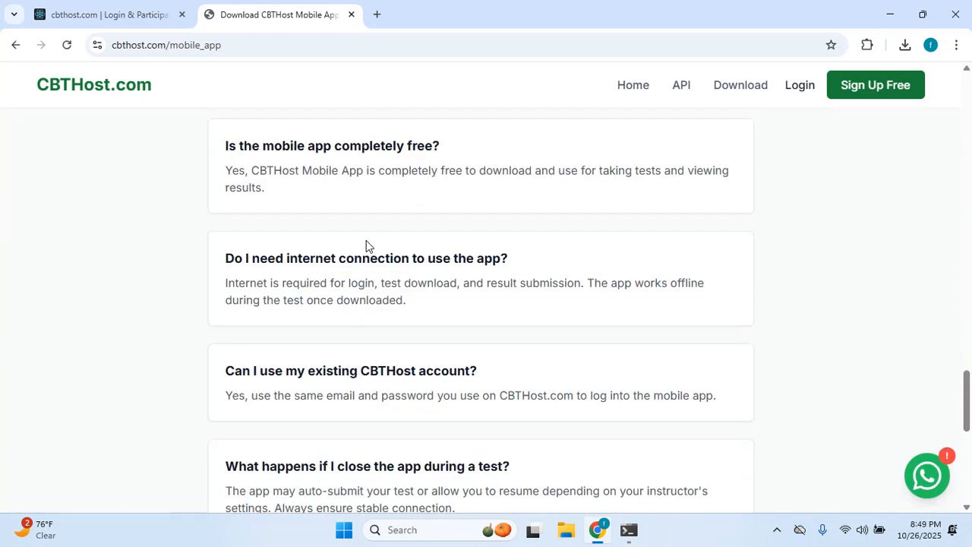